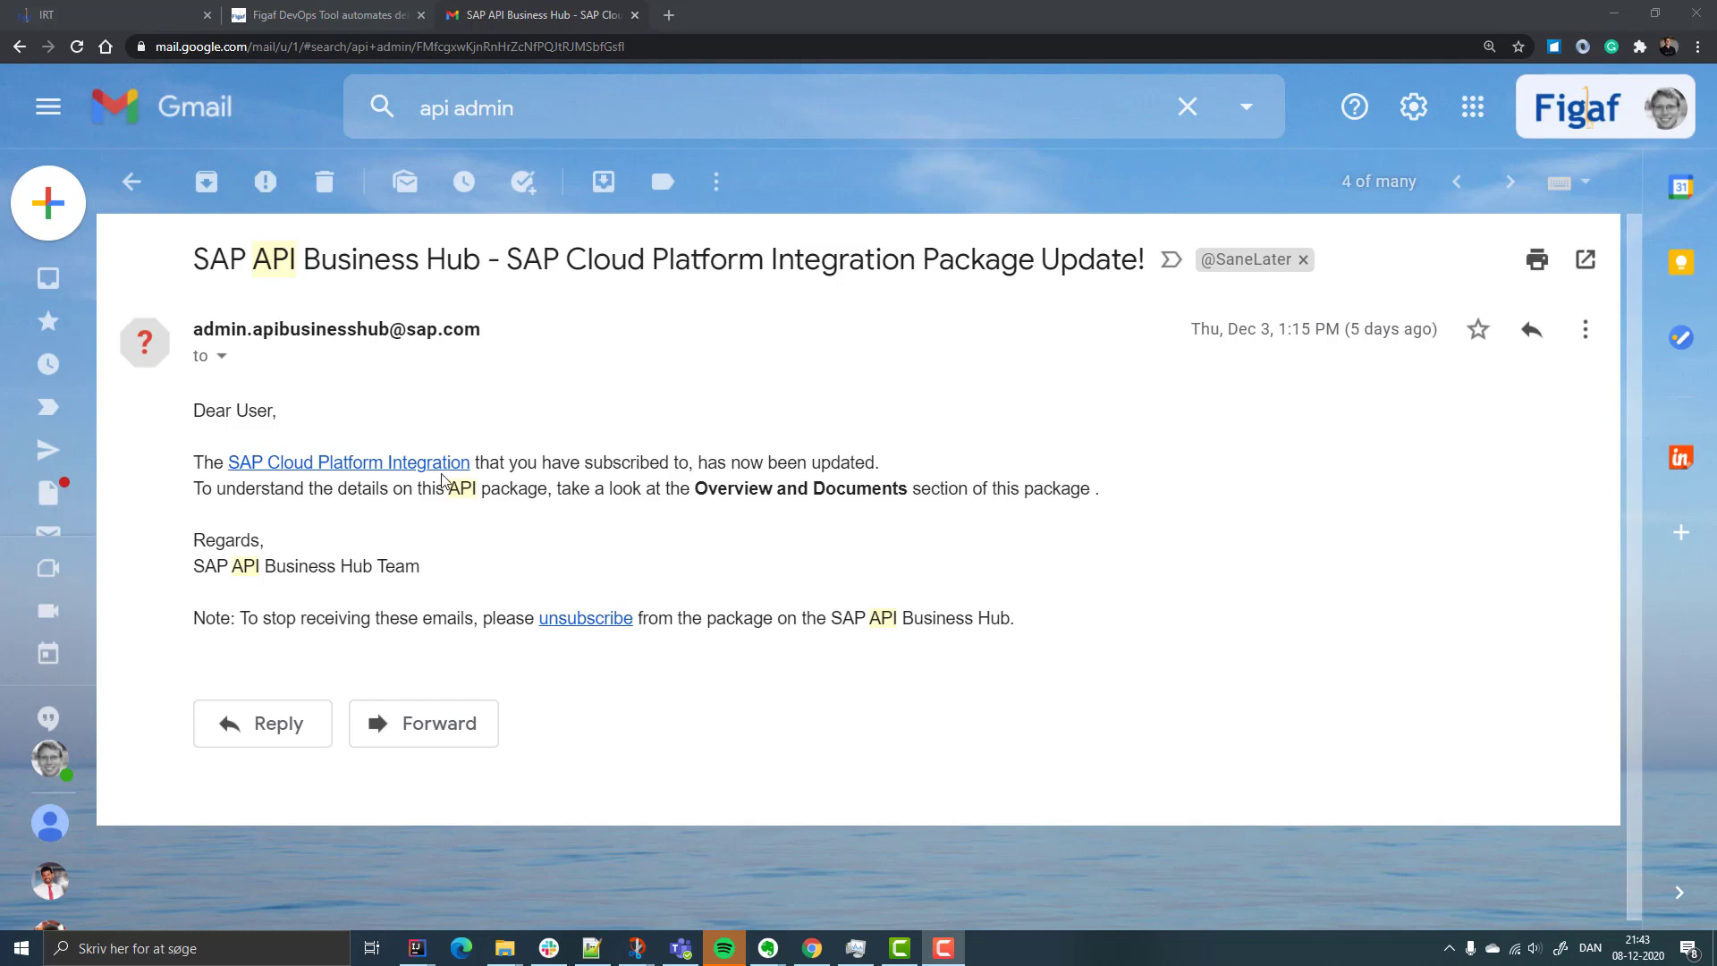
Step: Open the SAP Cloud Platform Integration package from the update email, log on to SAP API Business Hub and view the favorites
{"action": "left_click", "coordinate": [440, 468]}
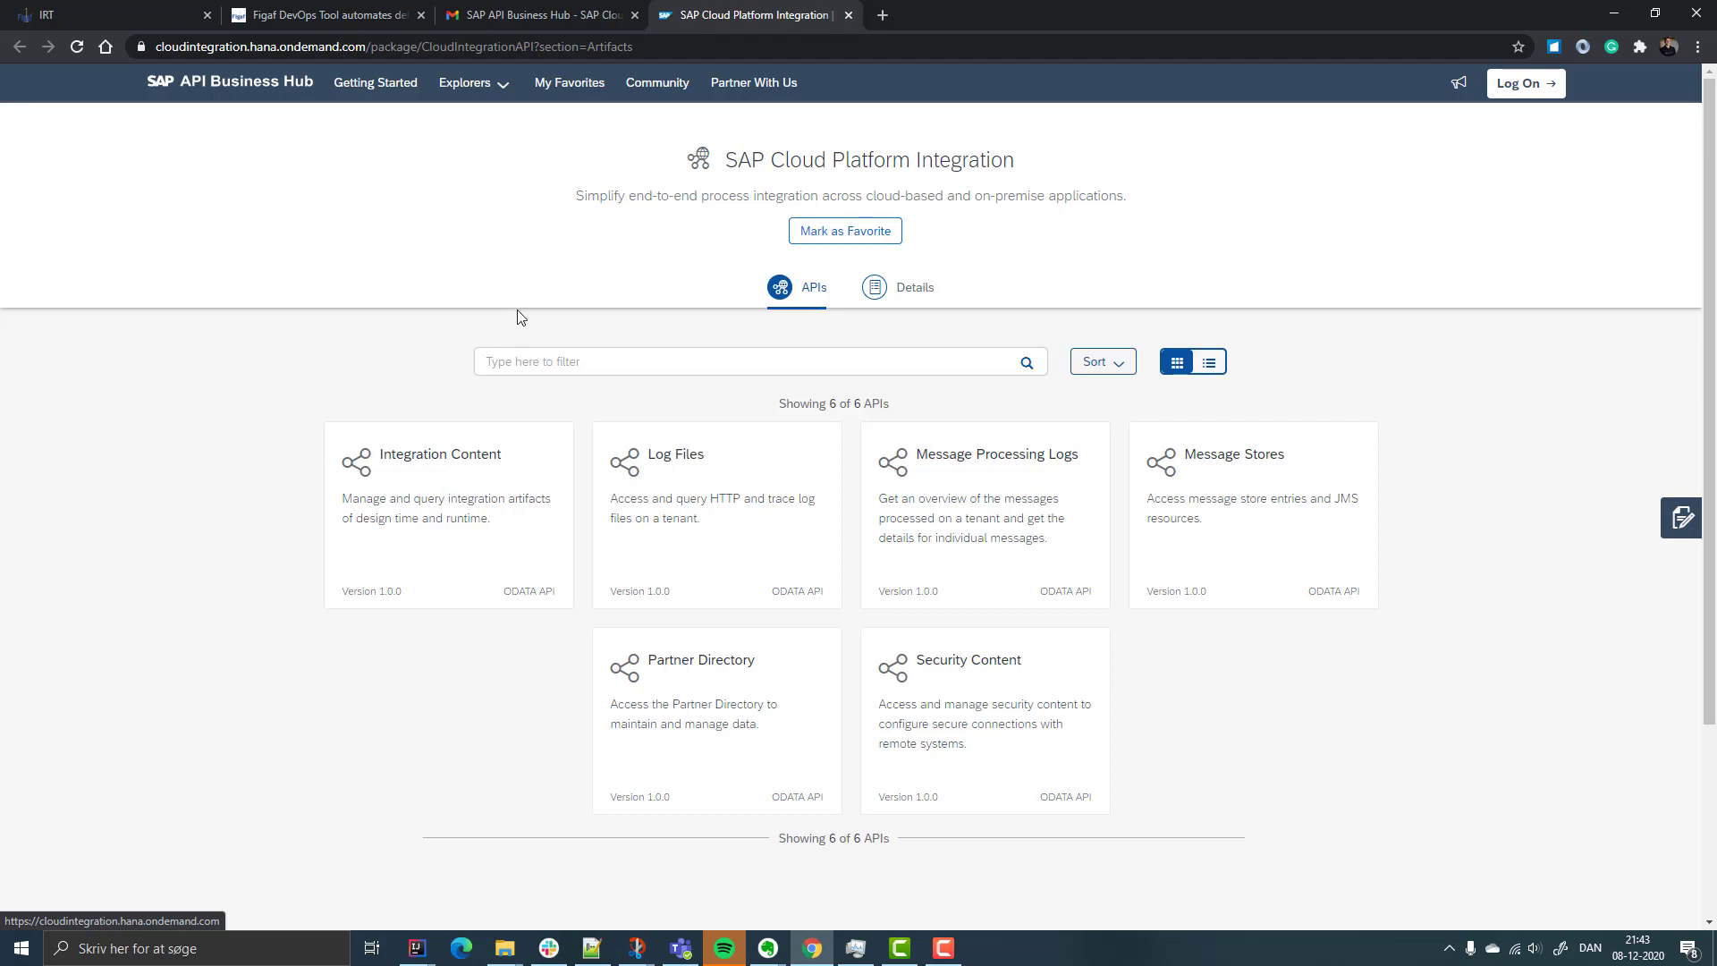
{"action": "left_click", "coordinate": [1502, 85]}
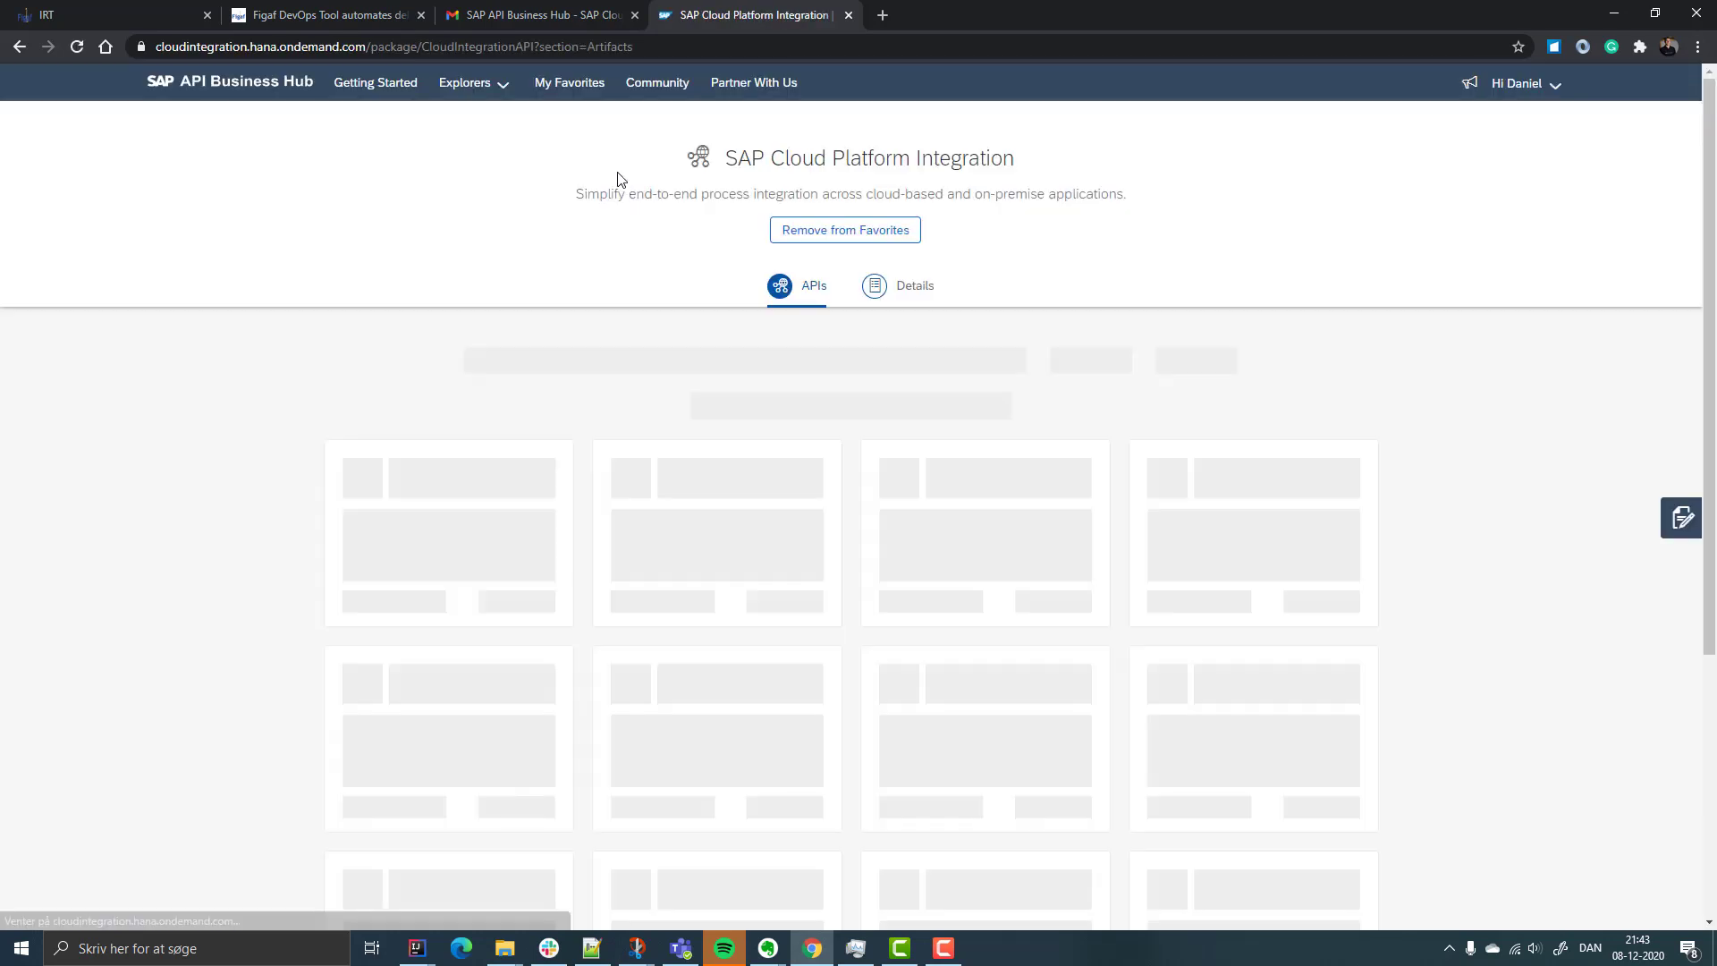
{"action": "left_click", "coordinate": [587, 82]}
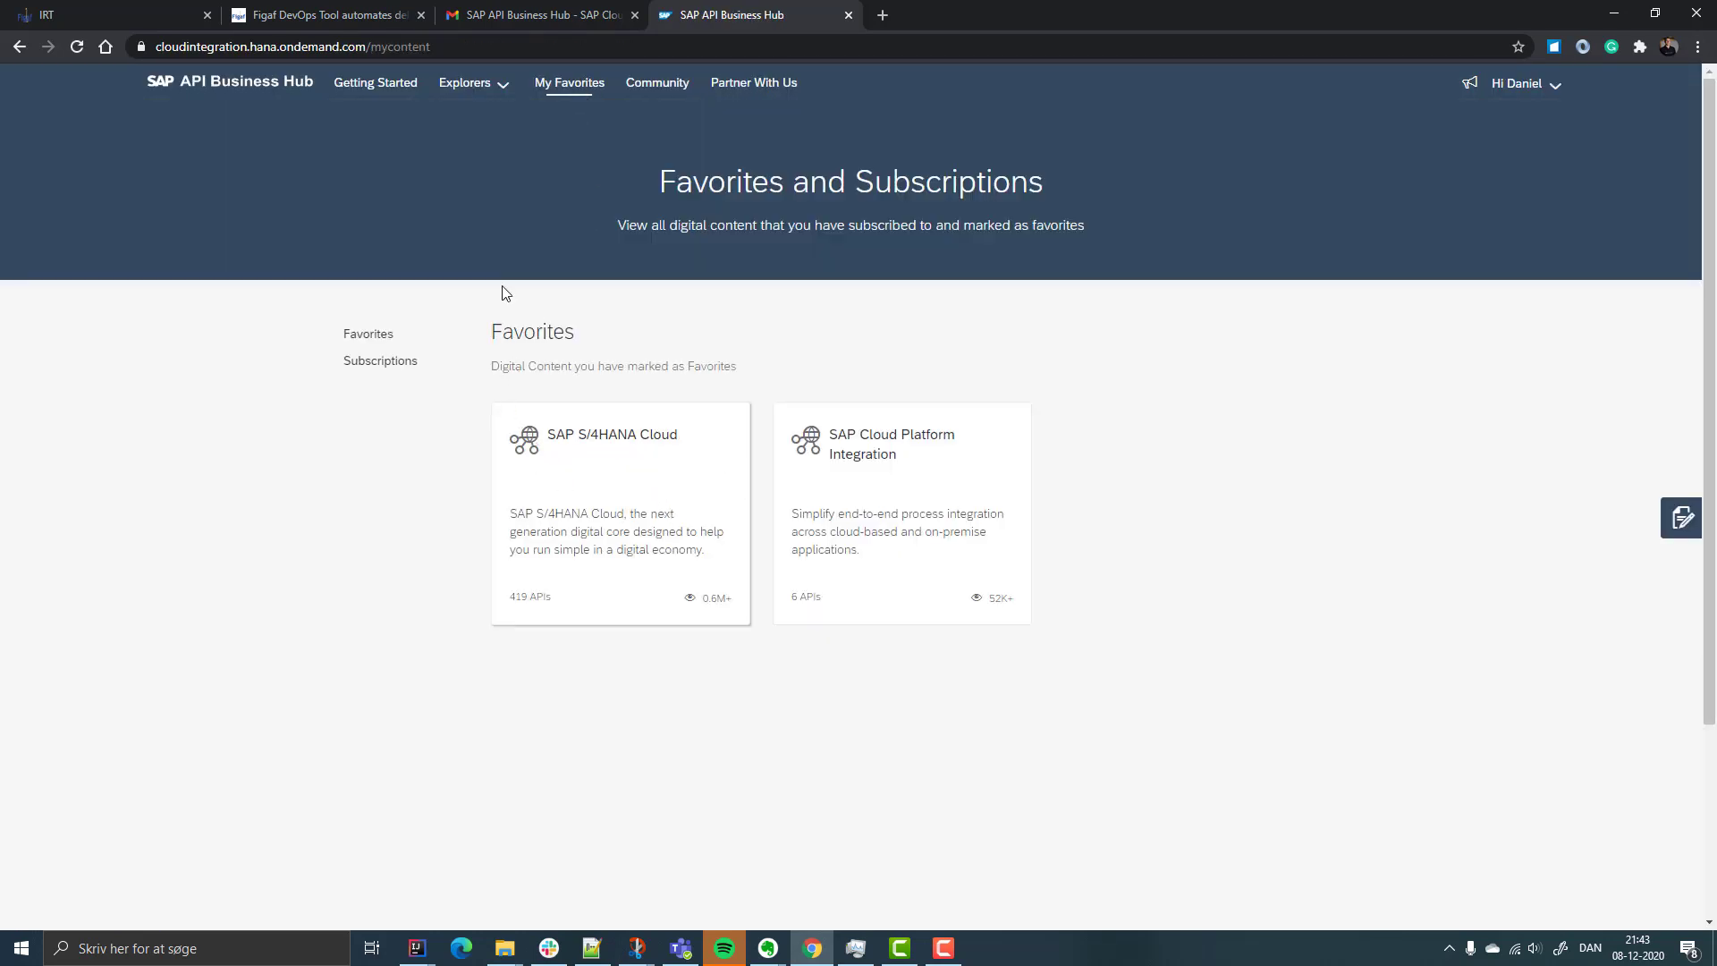
Step: Switch to Figaf IRT and open the version history of the IntegrationContent tracked object
{"action": "left_click", "coordinate": [82, 25]}
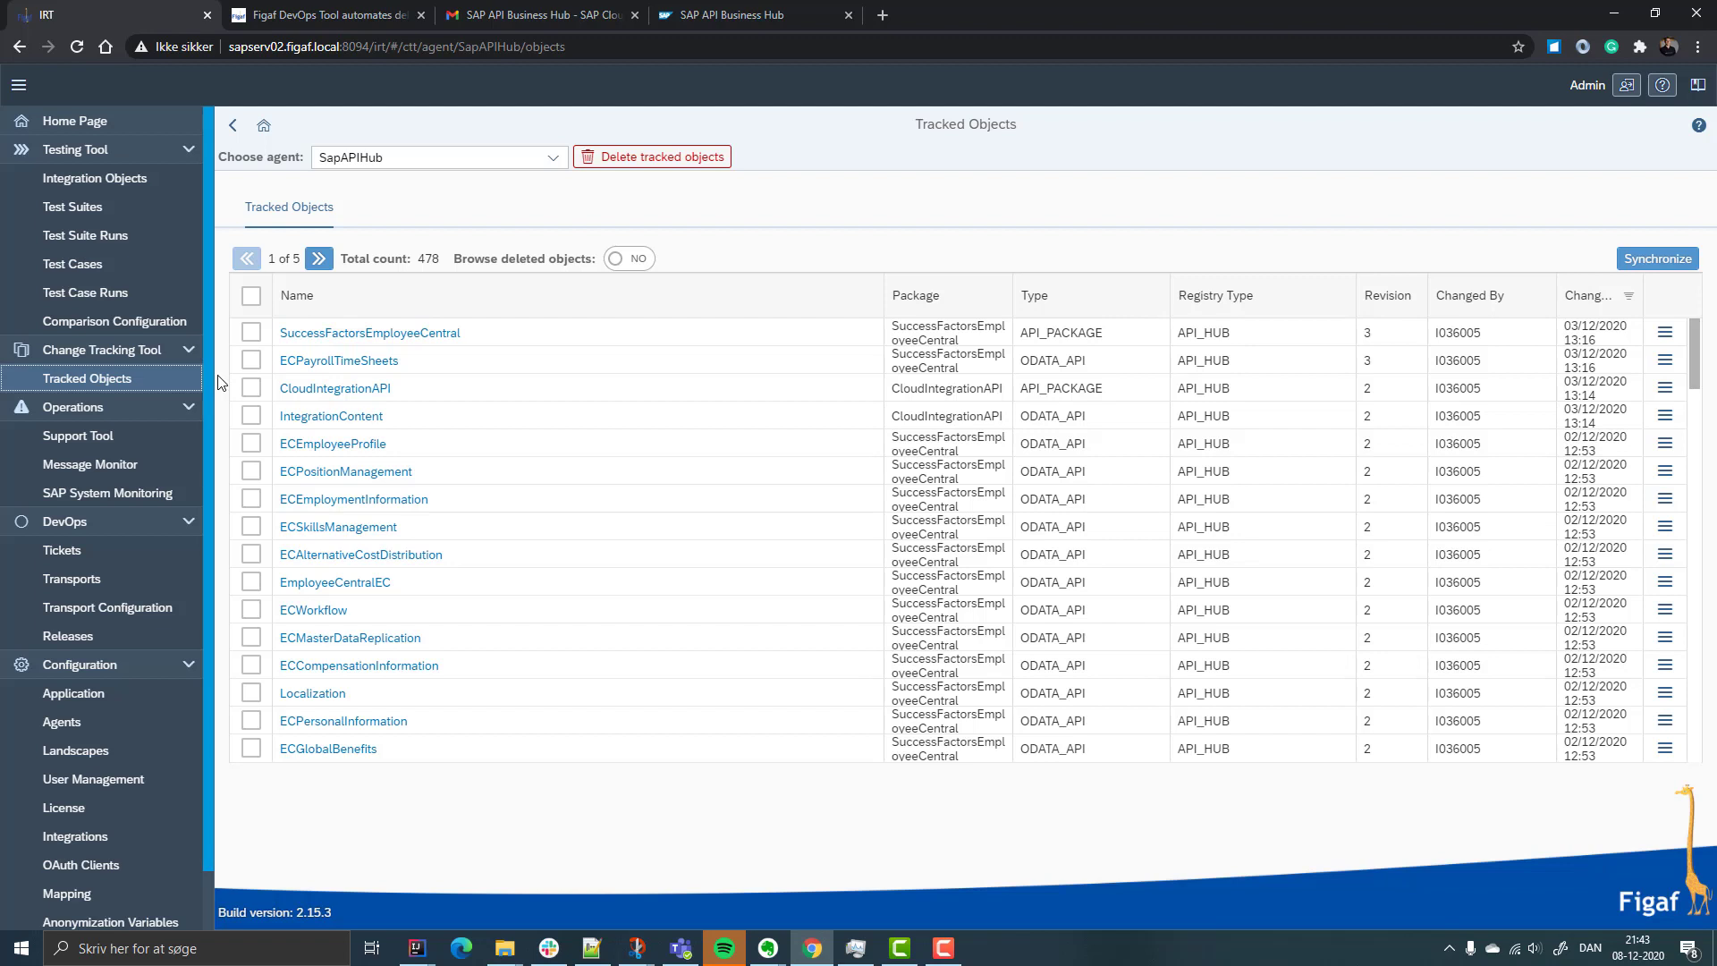
{"action": "left_click", "coordinate": [327, 418]}
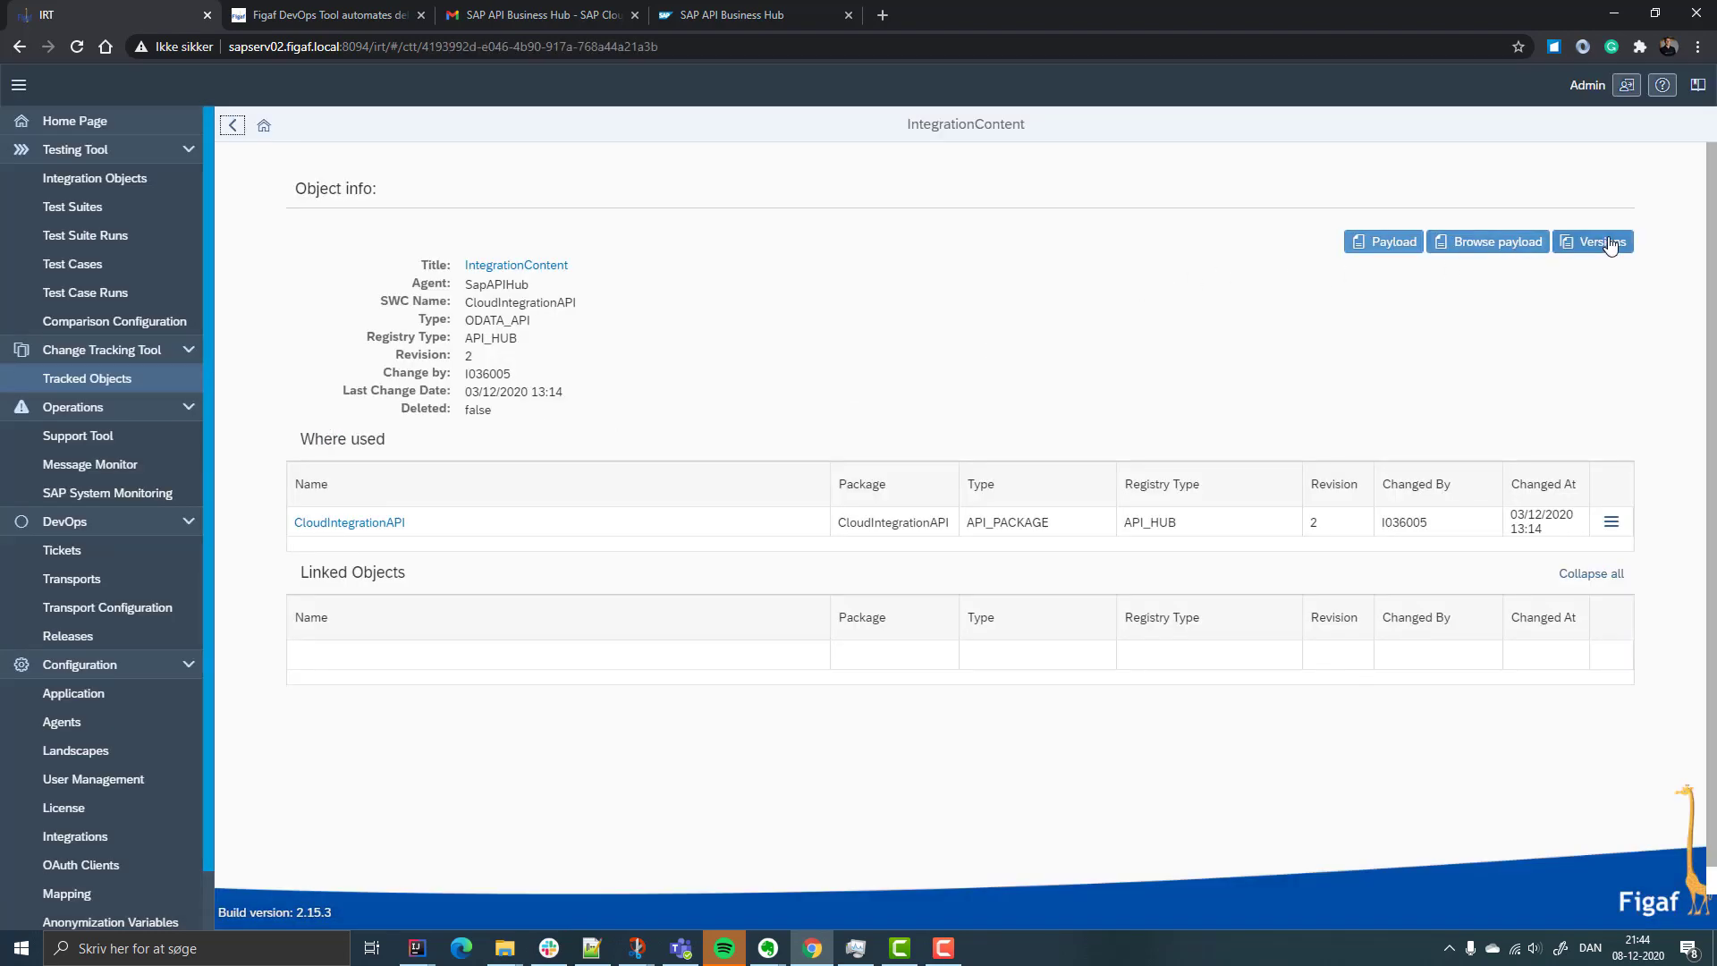
{"action": "left_click", "coordinate": [1607, 243]}
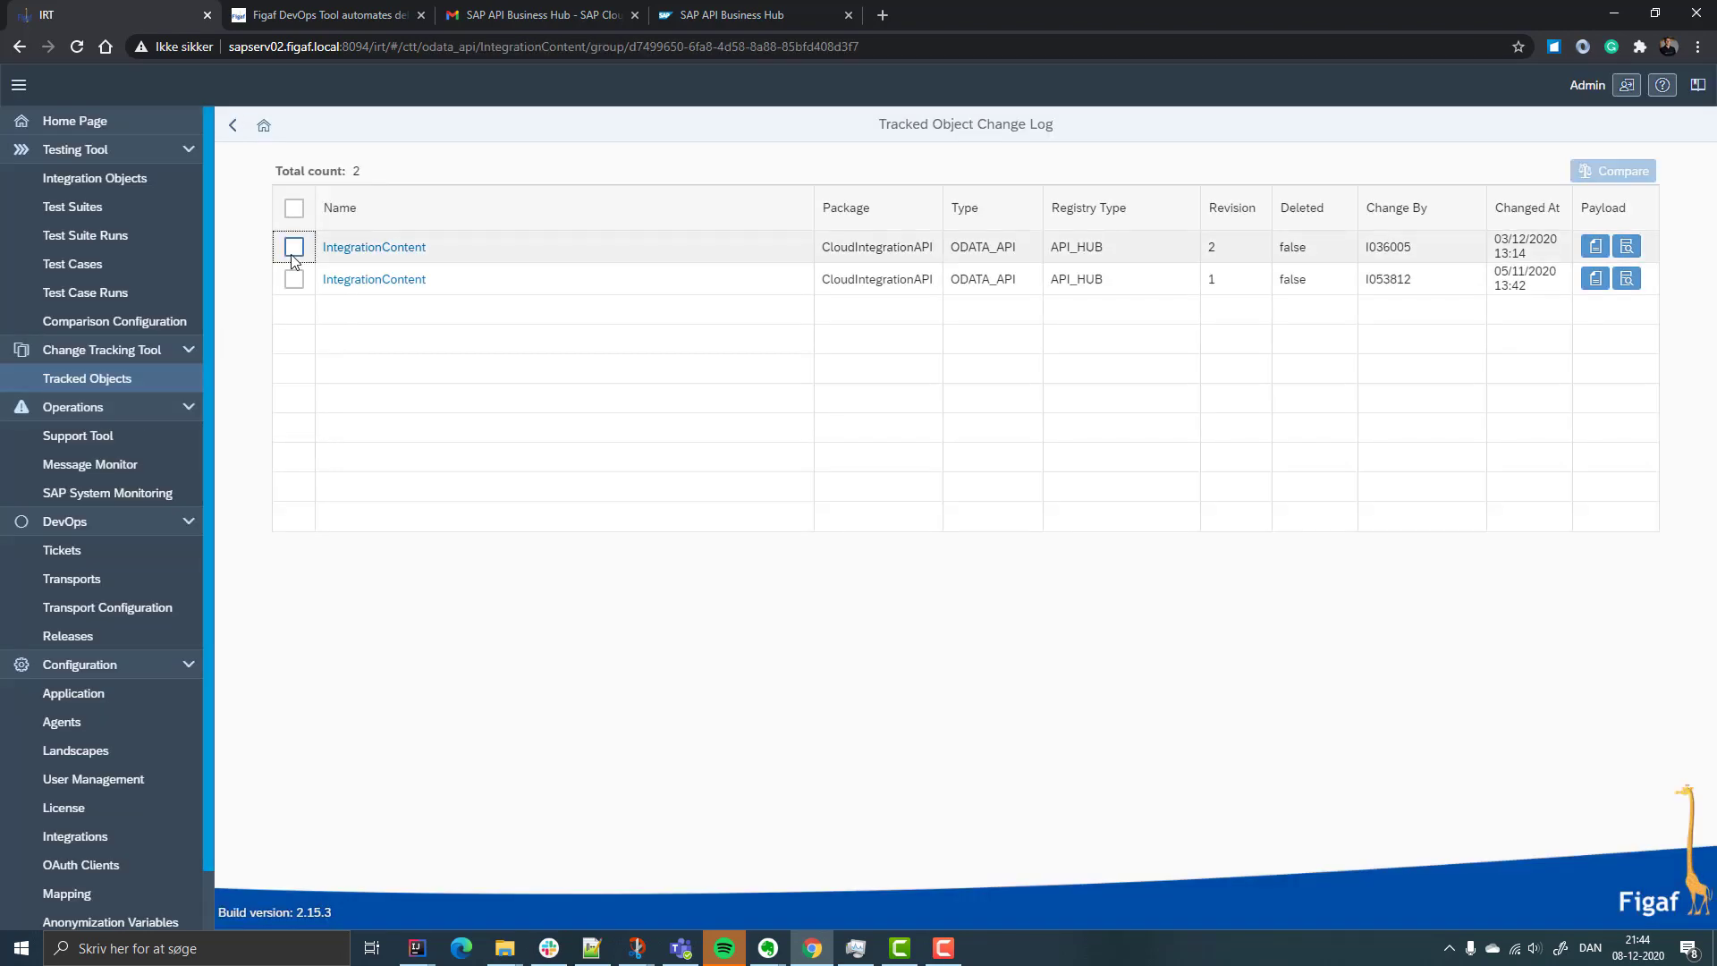
Step: Compare revisions 2 and 1 of IntegrationContent in the Swagger specification viewer and review what's new
{"action": "left_click", "coordinate": [294, 247]}
{"action": "left_click", "coordinate": [294, 279]}
{"action": "left_click", "coordinate": [1595, 166]}
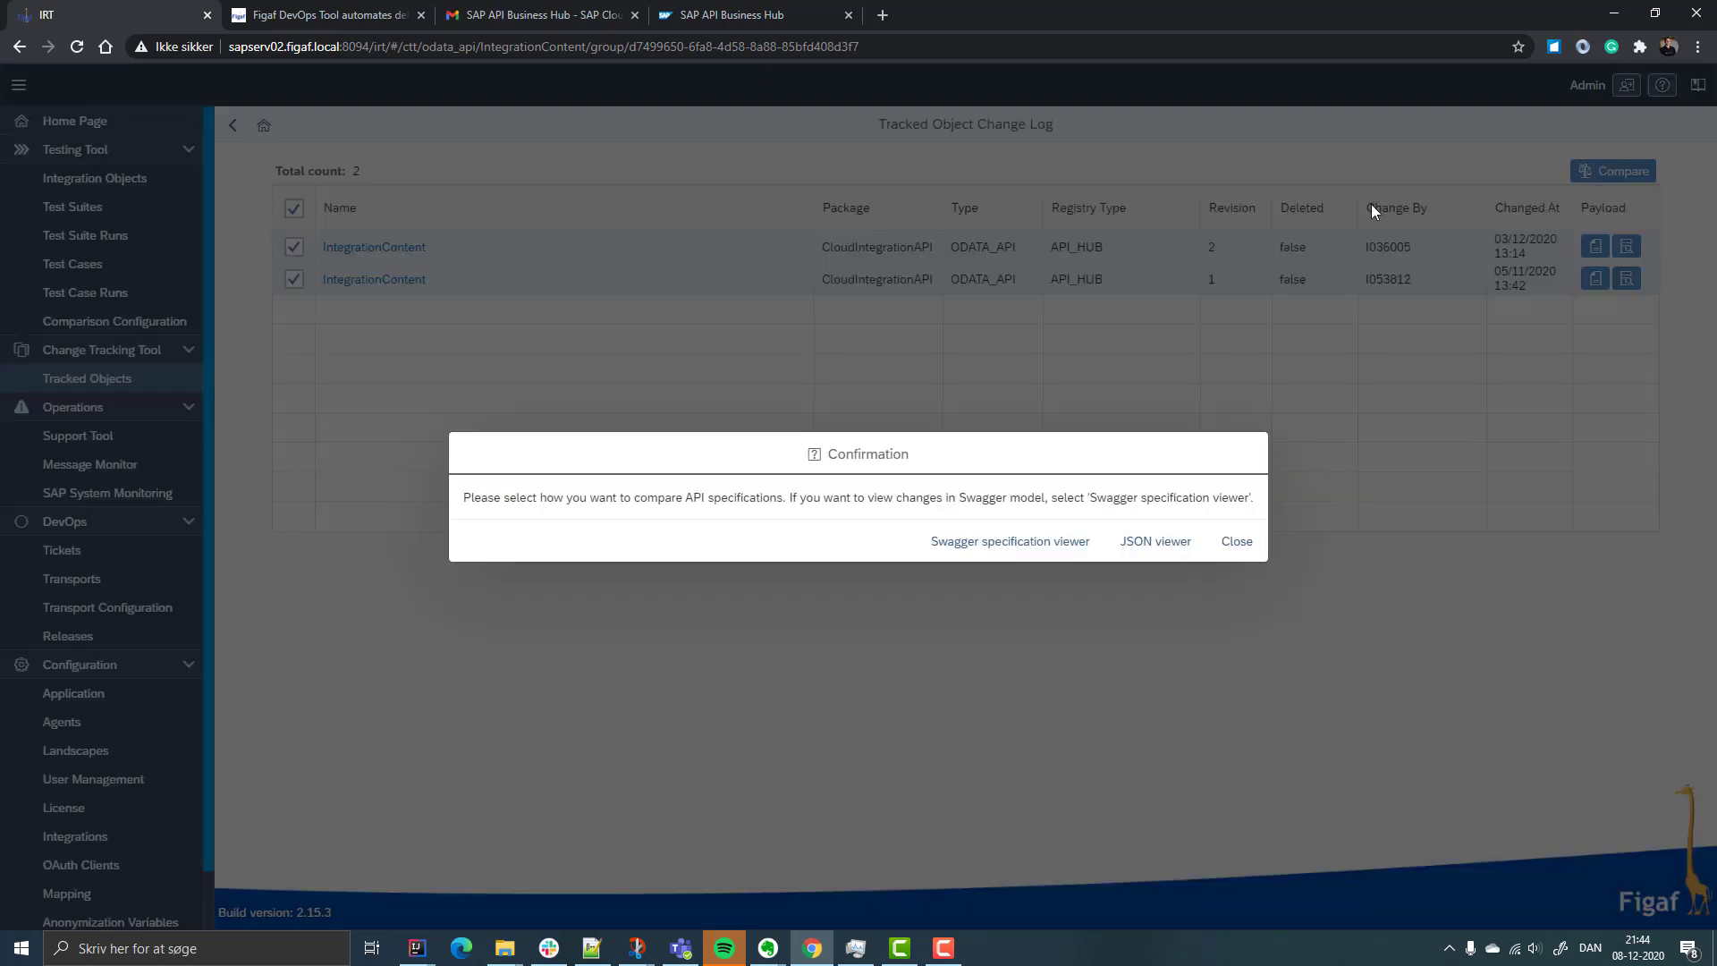
{"action": "left_click", "coordinate": [1011, 541]}
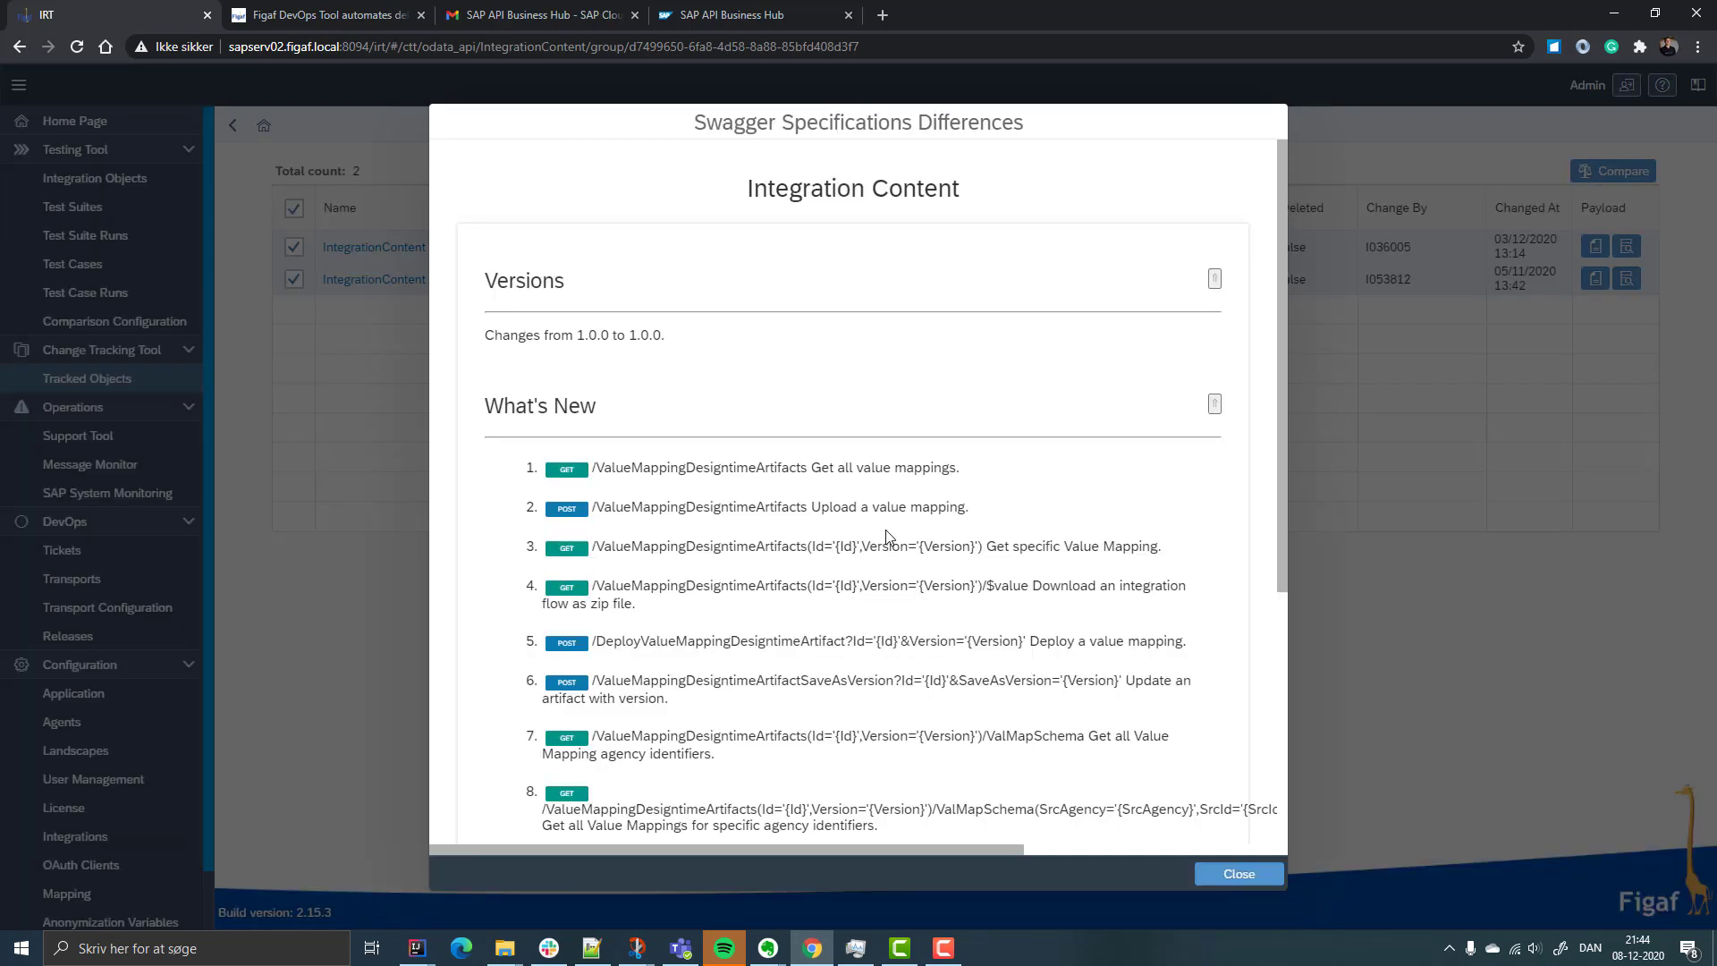
{"action": "scroll", "coordinate": [602, 518], "scroll_direction": "down", "scroll_amount": 5}
{"action": "scroll", "coordinate": [602, 518], "scroll_direction": "up", "scroll_amount": 3}
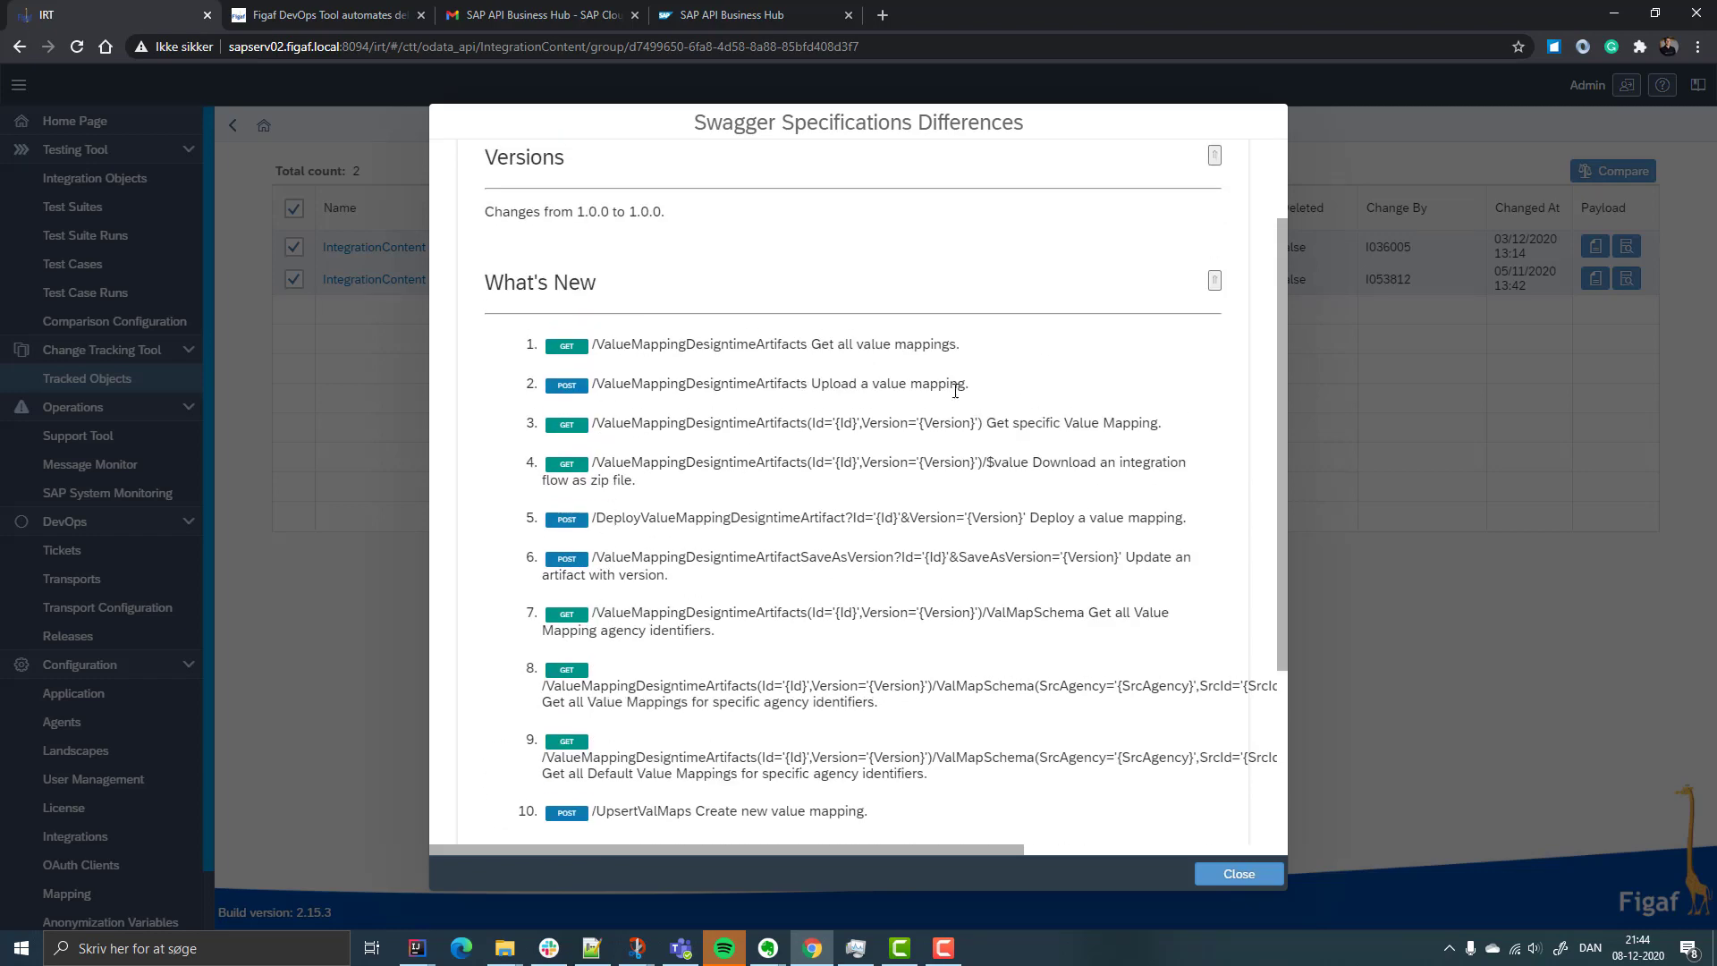
{"action": "left_click", "coordinate": [1236, 874]}
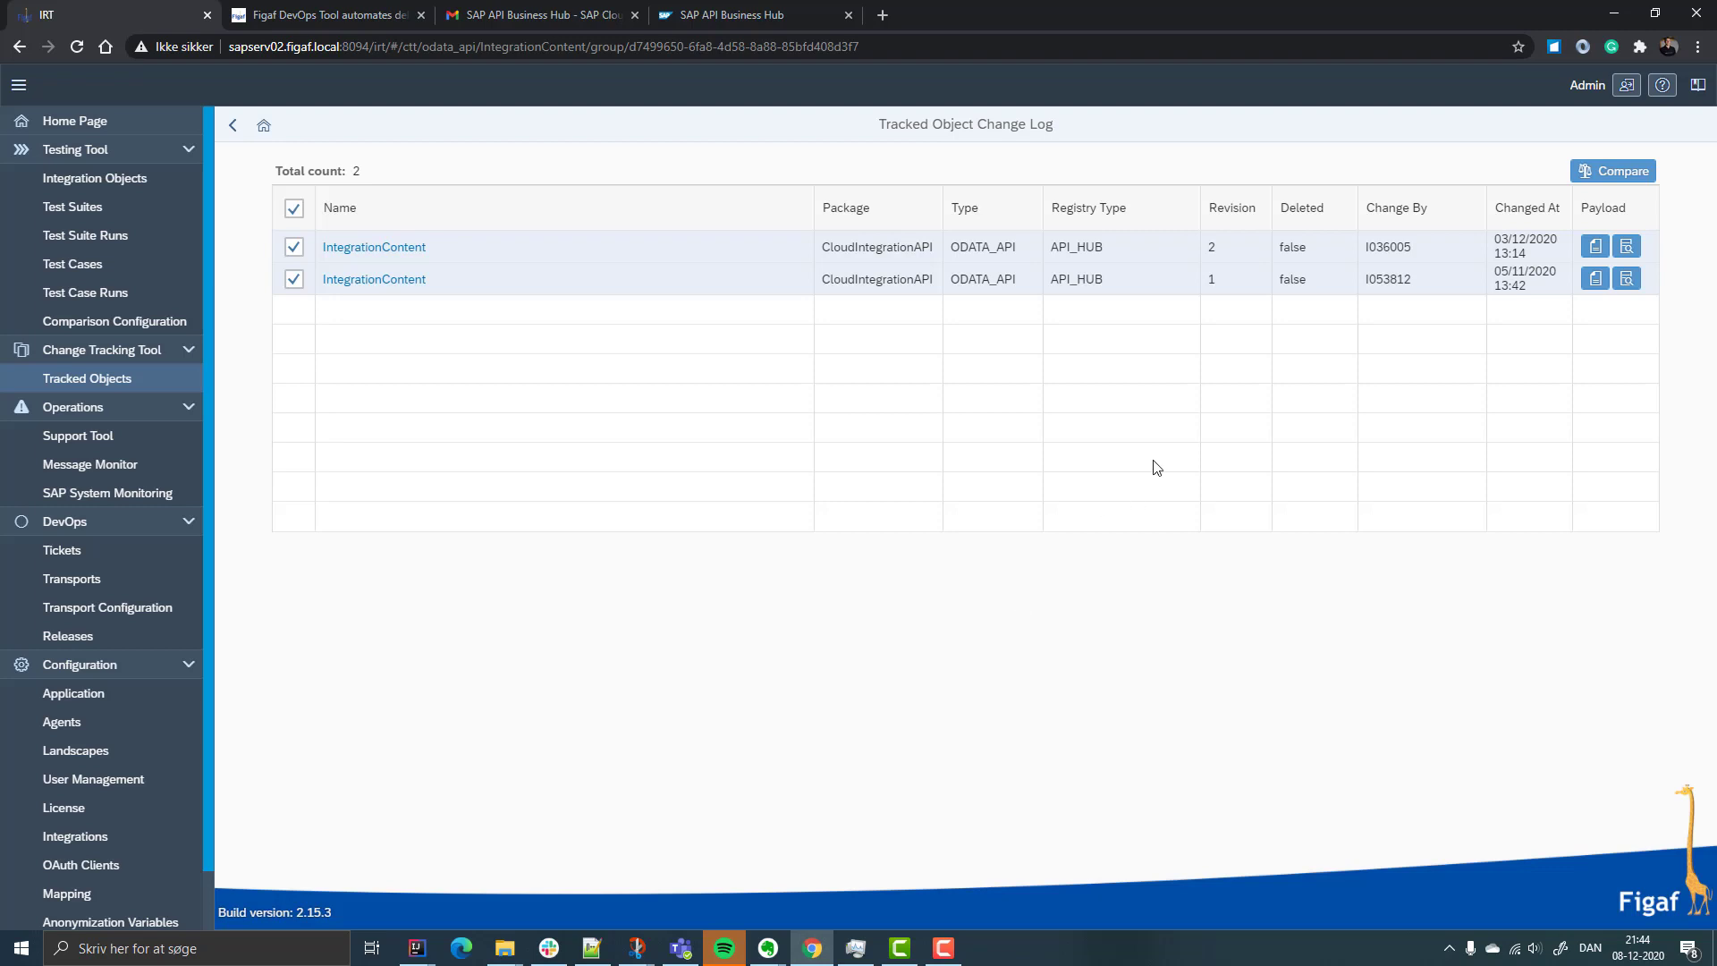
Step: Open the IntegrationContent API page on SAP API Business Hub from its object info and view the Value Mappings references
{"action": "left_click", "coordinate": [233, 125]}
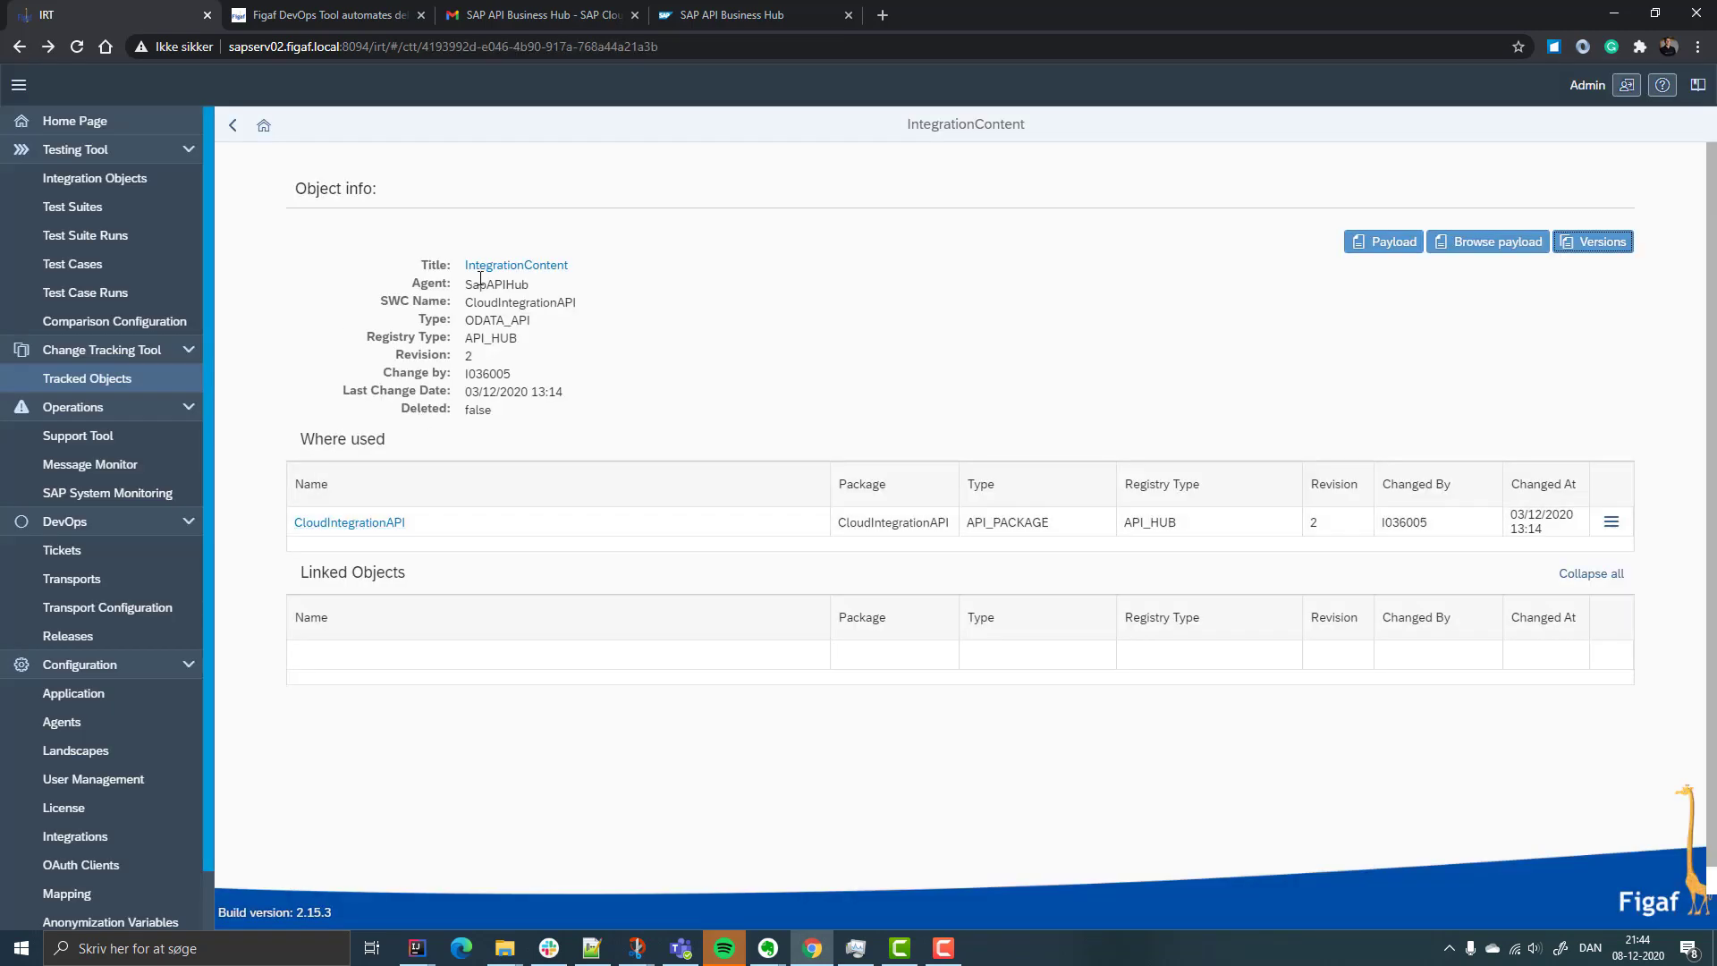
{"action": "left_click", "coordinate": [501, 267]}
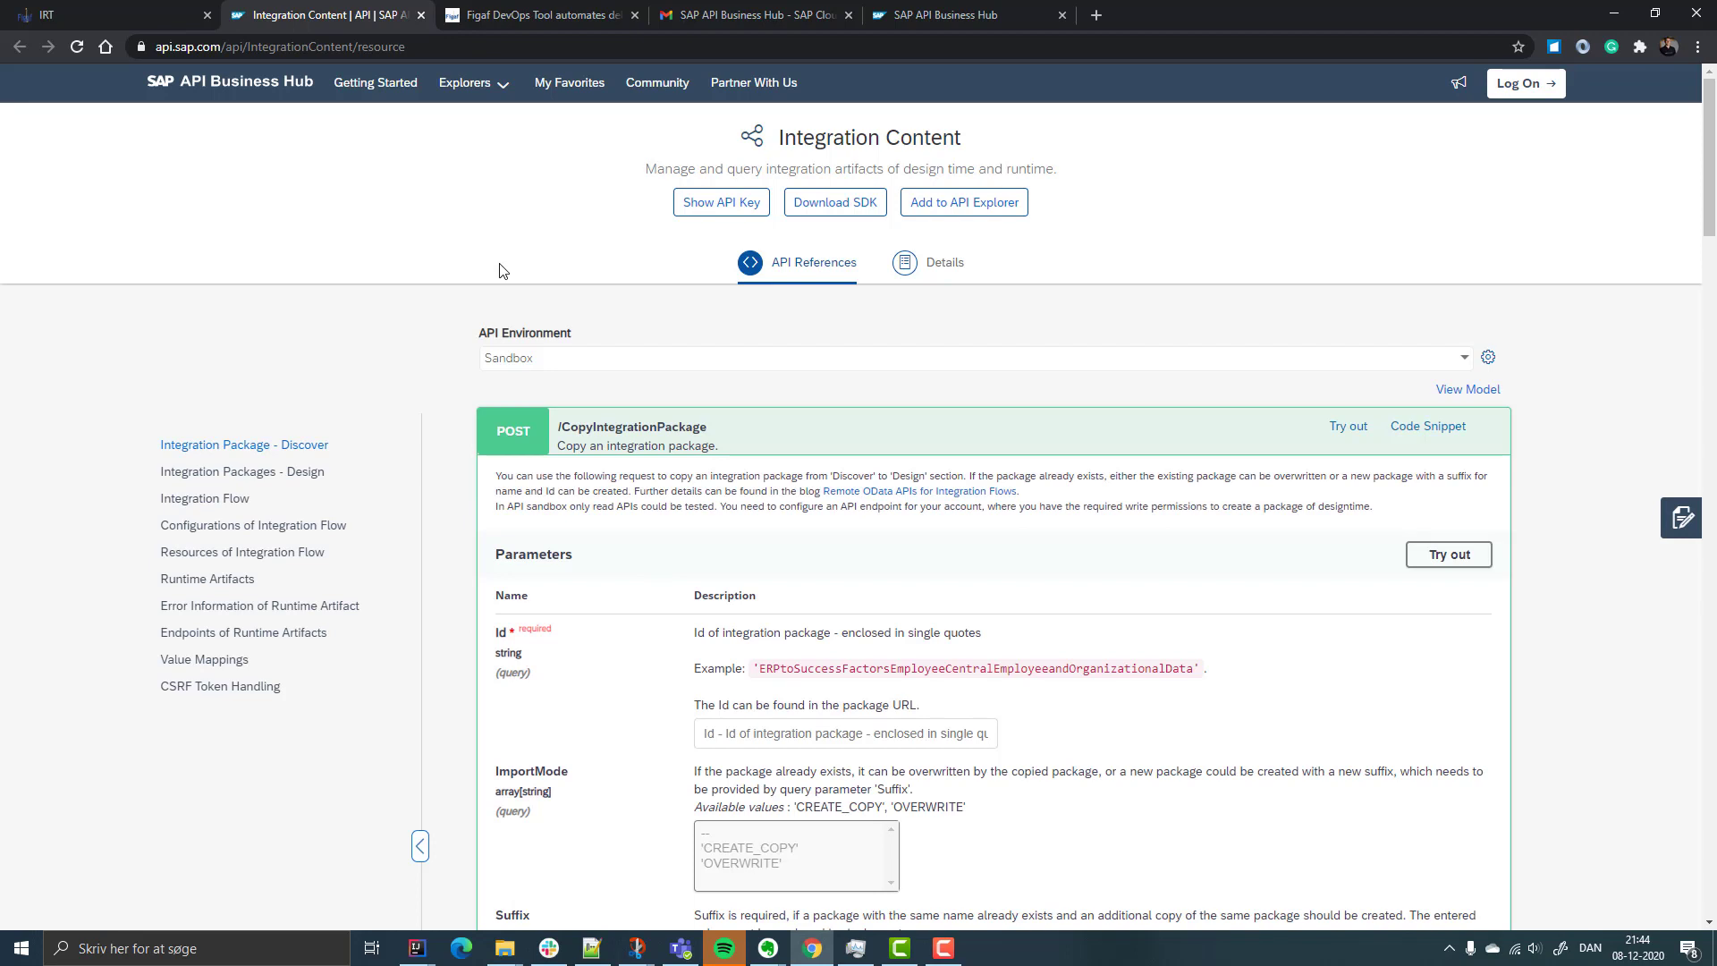
{"action": "left_click", "coordinate": [227, 667]}
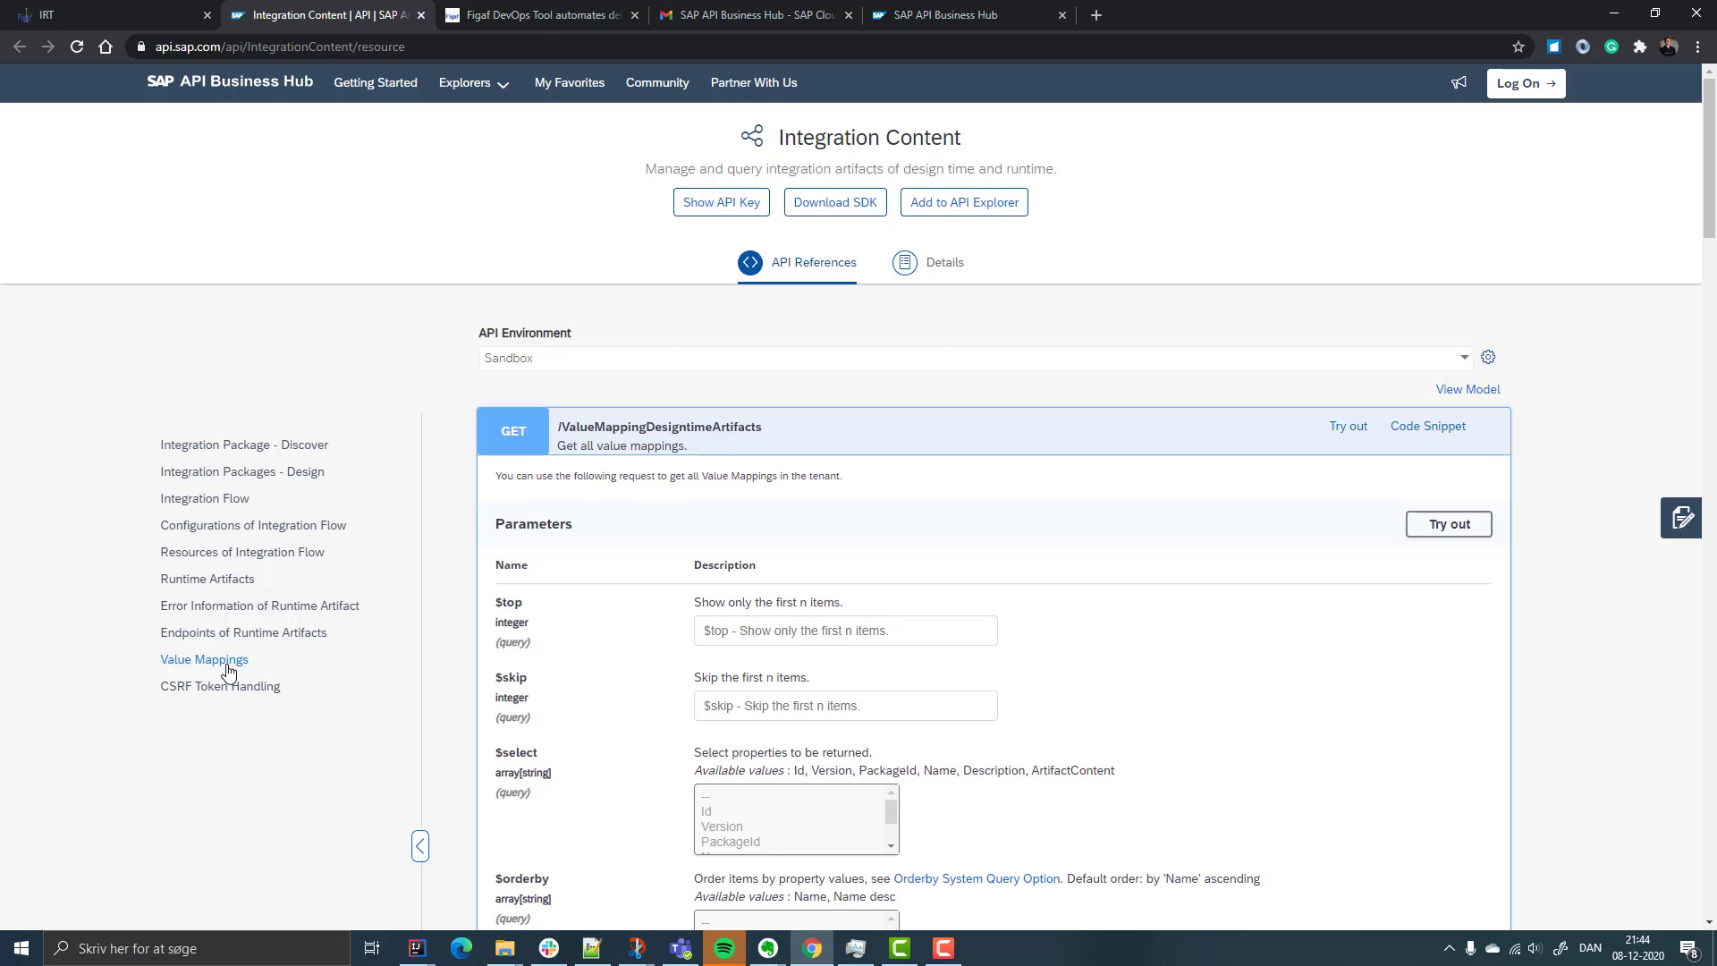
Step: Return to the tracked objects in Figaf IRT and open the version history of ECPayrollTimeSheets
{"action": "left_click", "coordinate": [76, 15]}
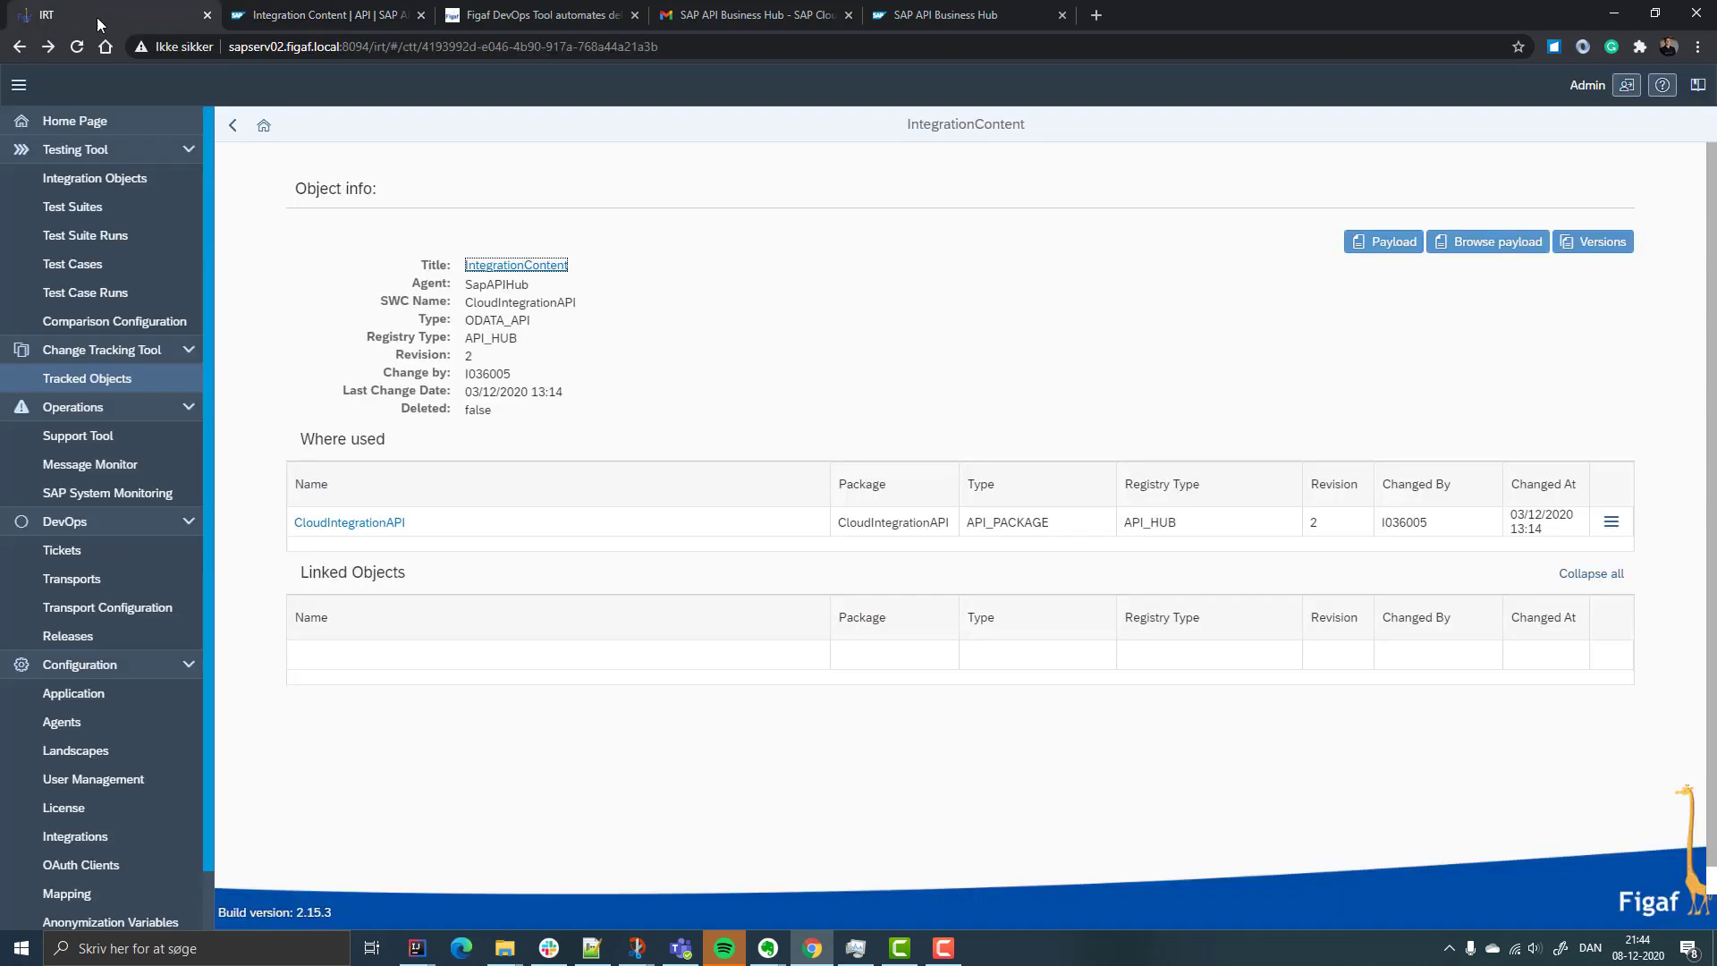
{"action": "left_click", "coordinate": [234, 134]}
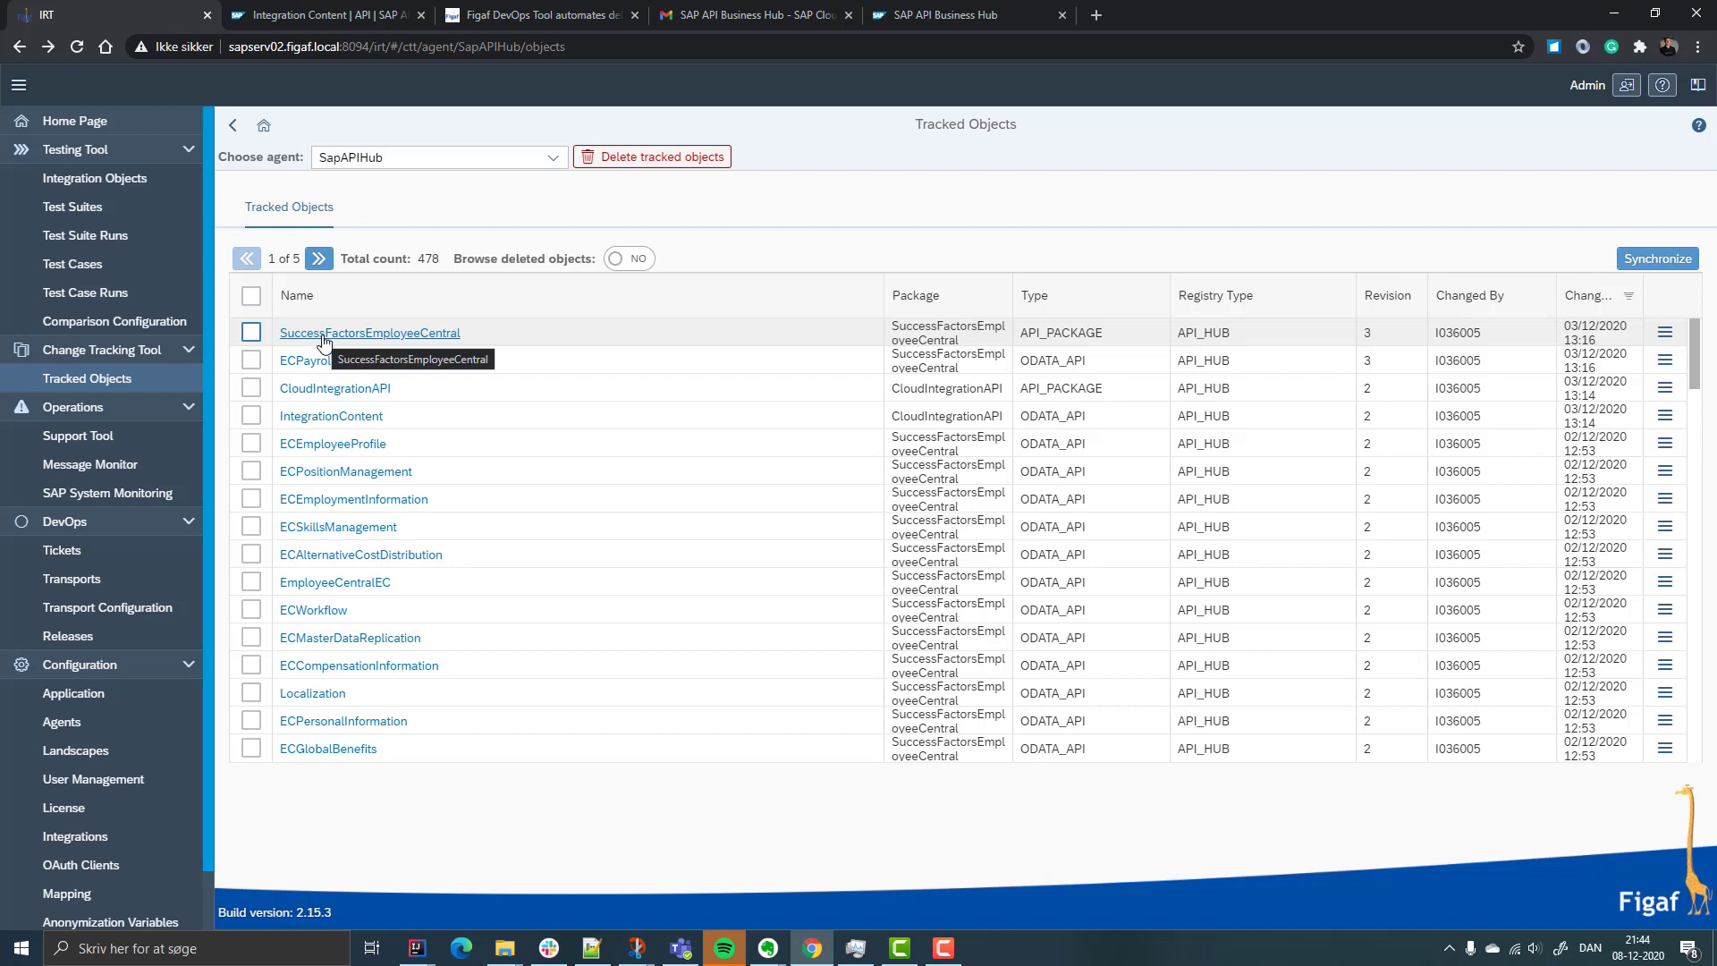
{"action": "left_click", "coordinate": [346, 362]}
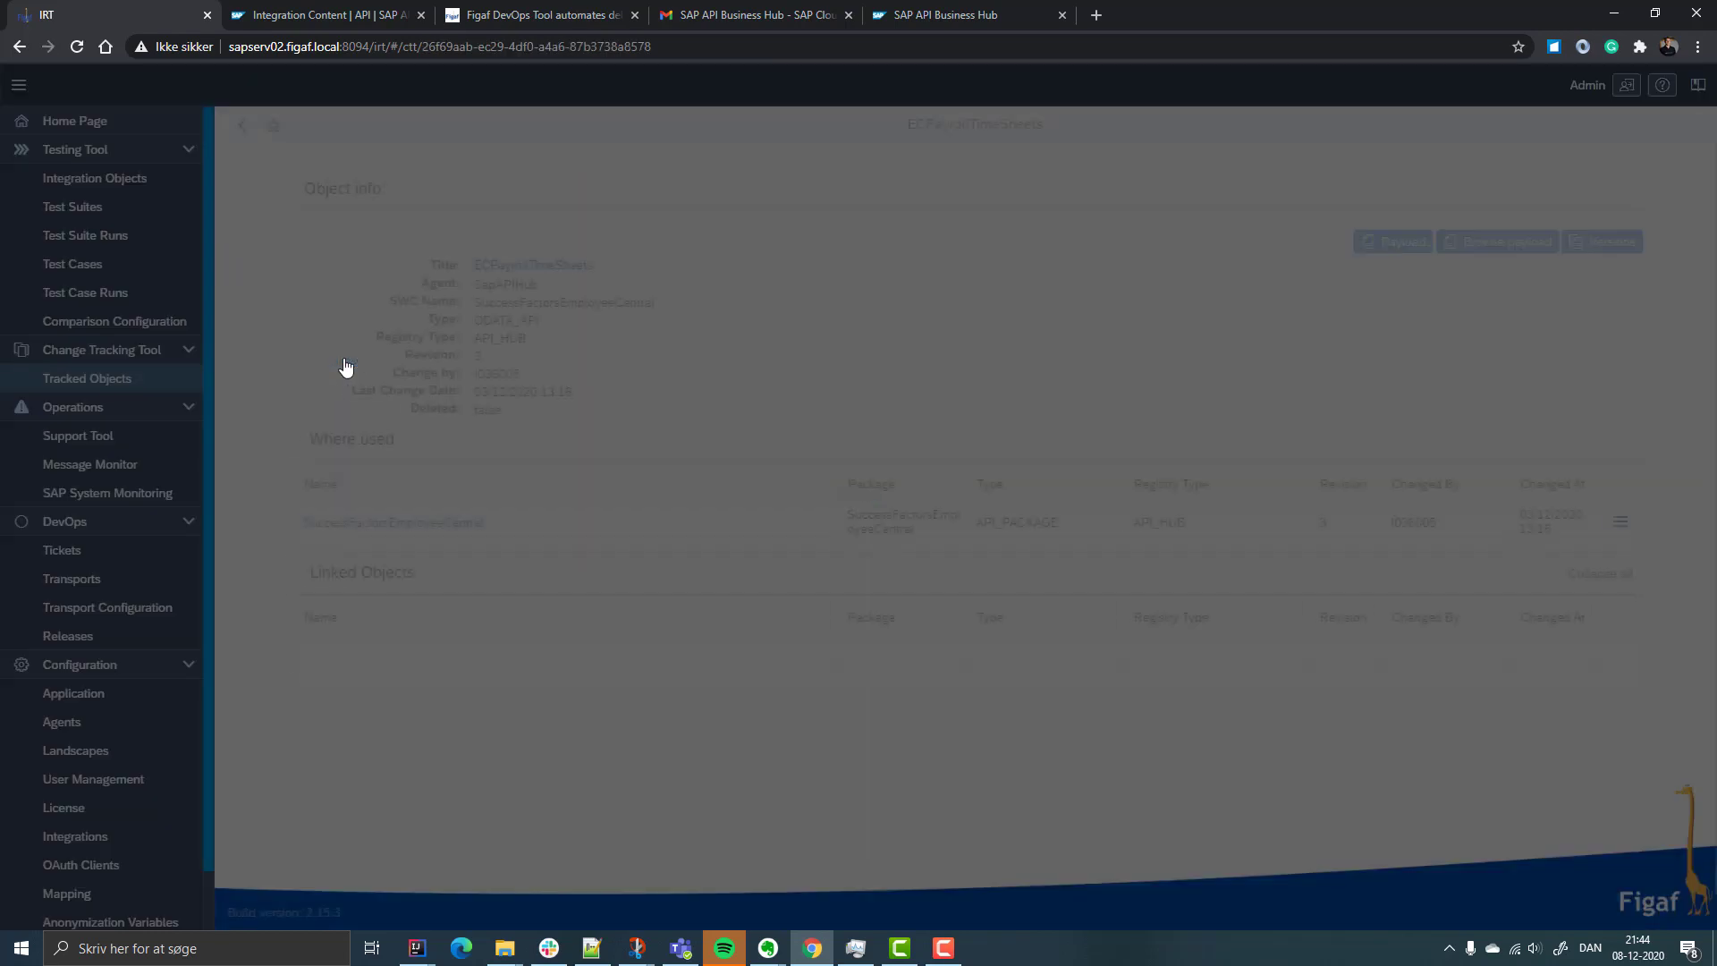
{"action": "left_click", "coordinate": [1601, 241]}
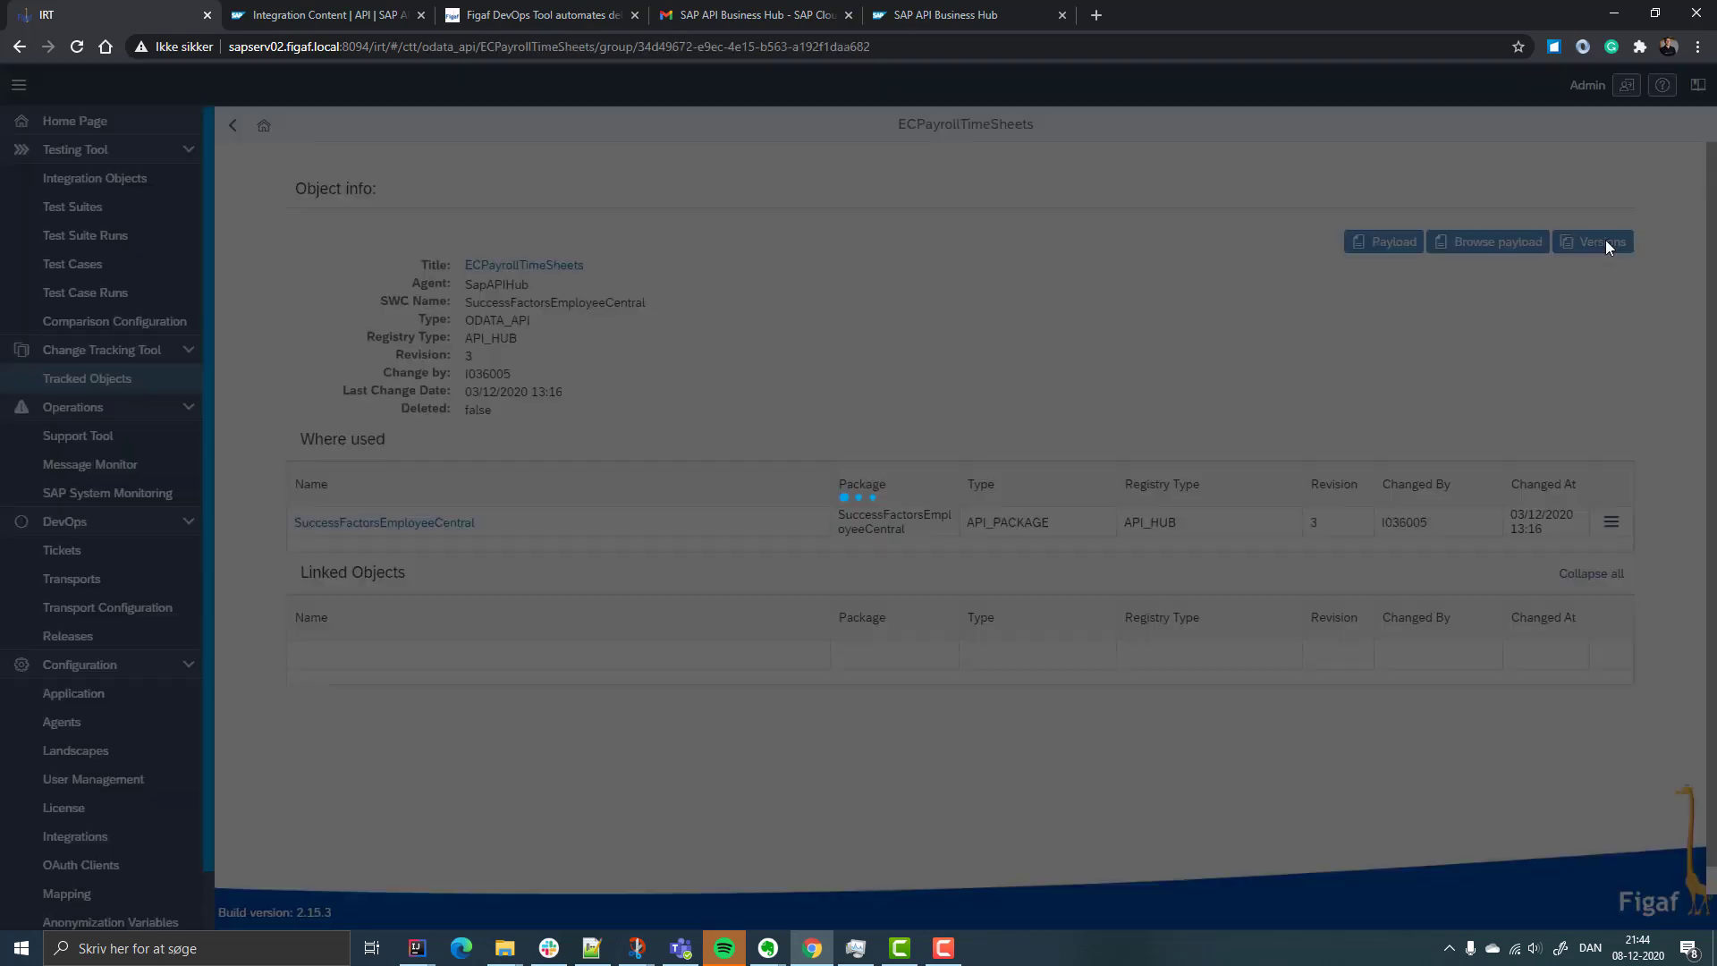
Step: Compare revisions 3 and 2 of ECPayrollTimeSheets in the Swagger specification viewer and review the deprecated endpoints
{"action": "left_click", "coordinate": [294, 247]}
{"action": "left_click", "coordinate": [294, 279]}
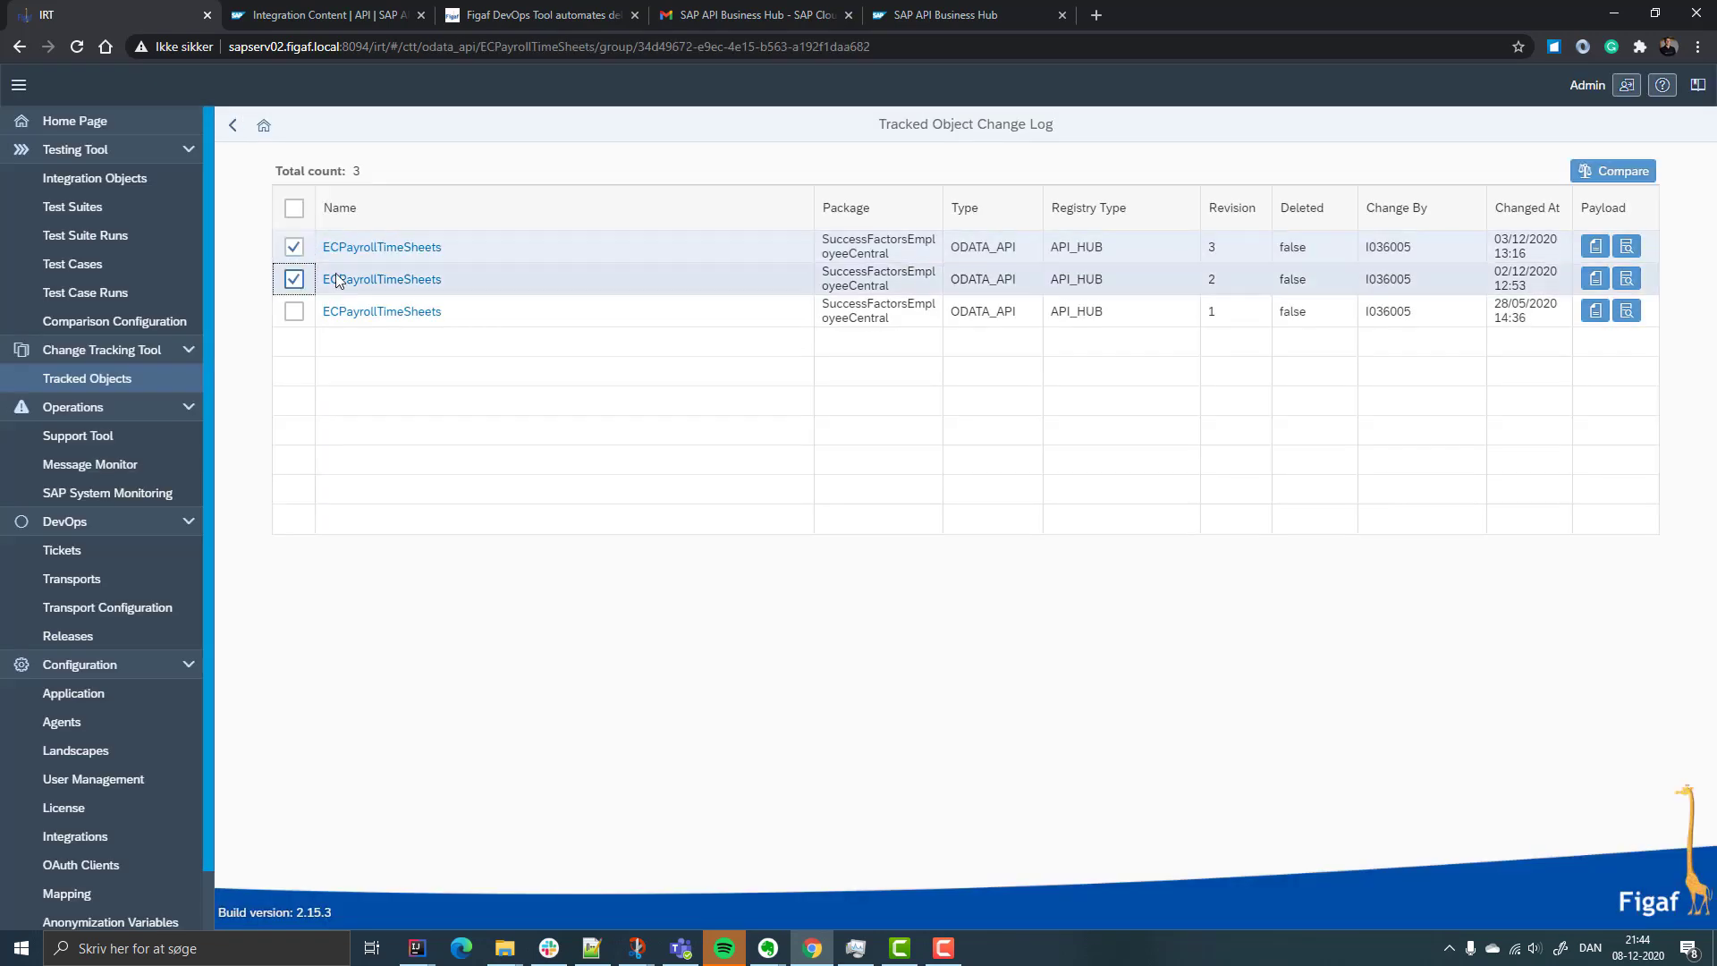
{"action": "left_click", "coordinate": [1617, 171]}
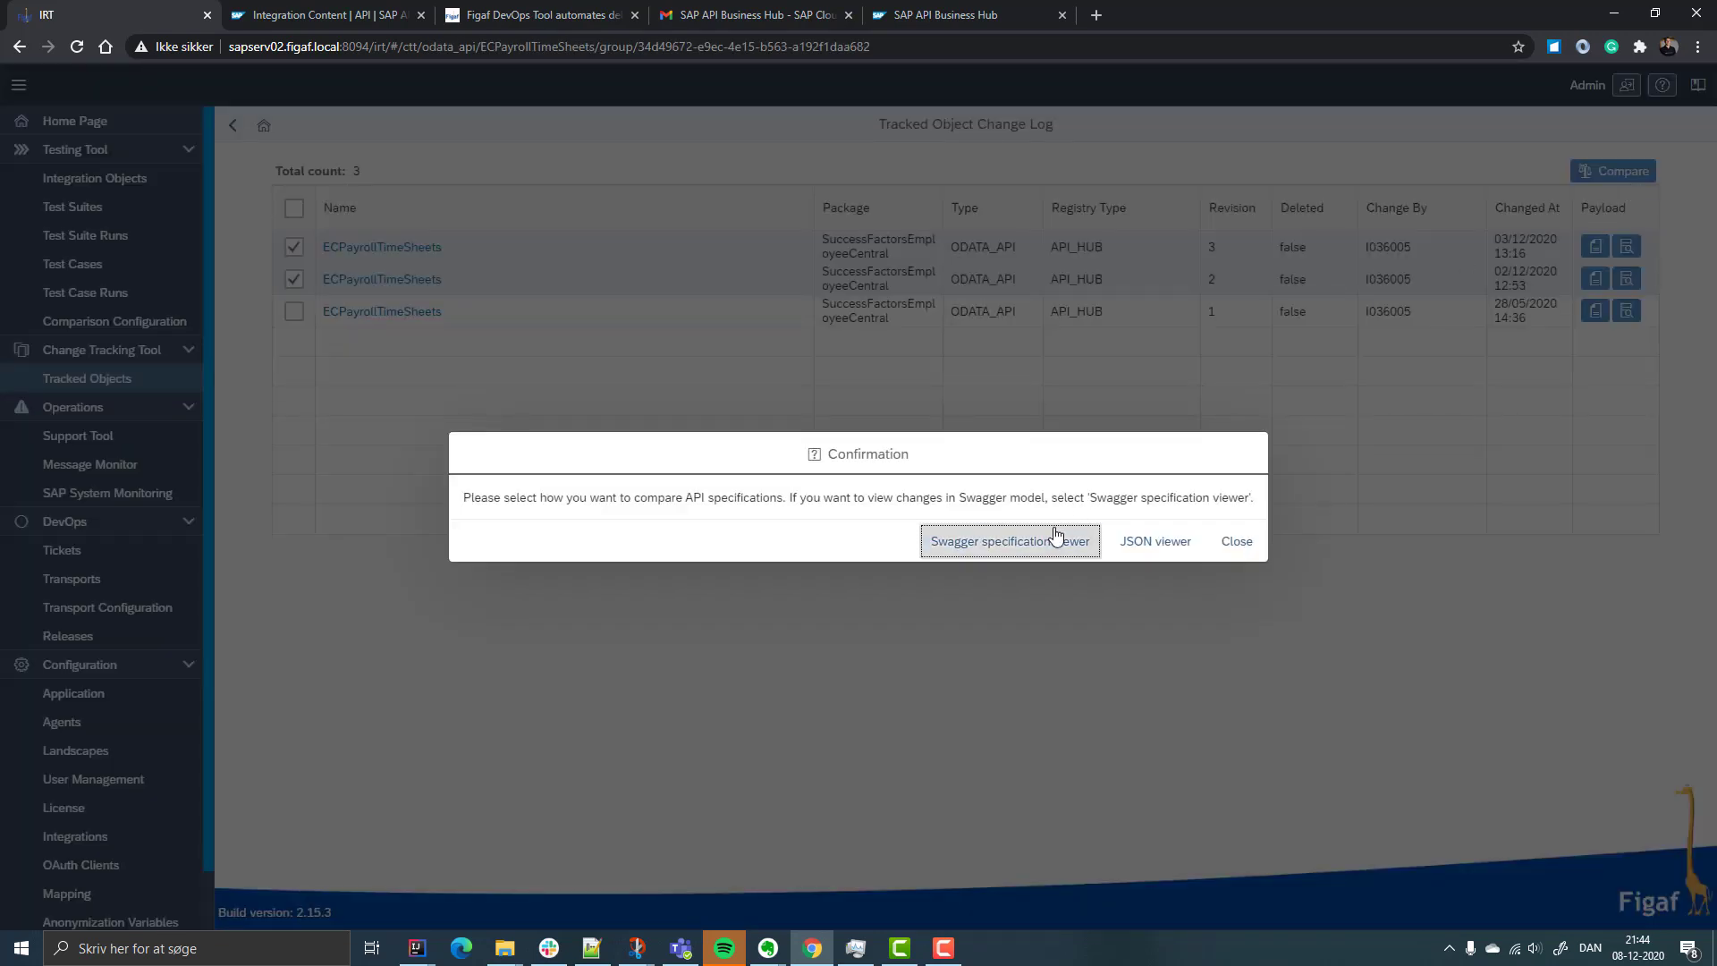
{"action": "left_click", "coordinate": [1055, 537]}
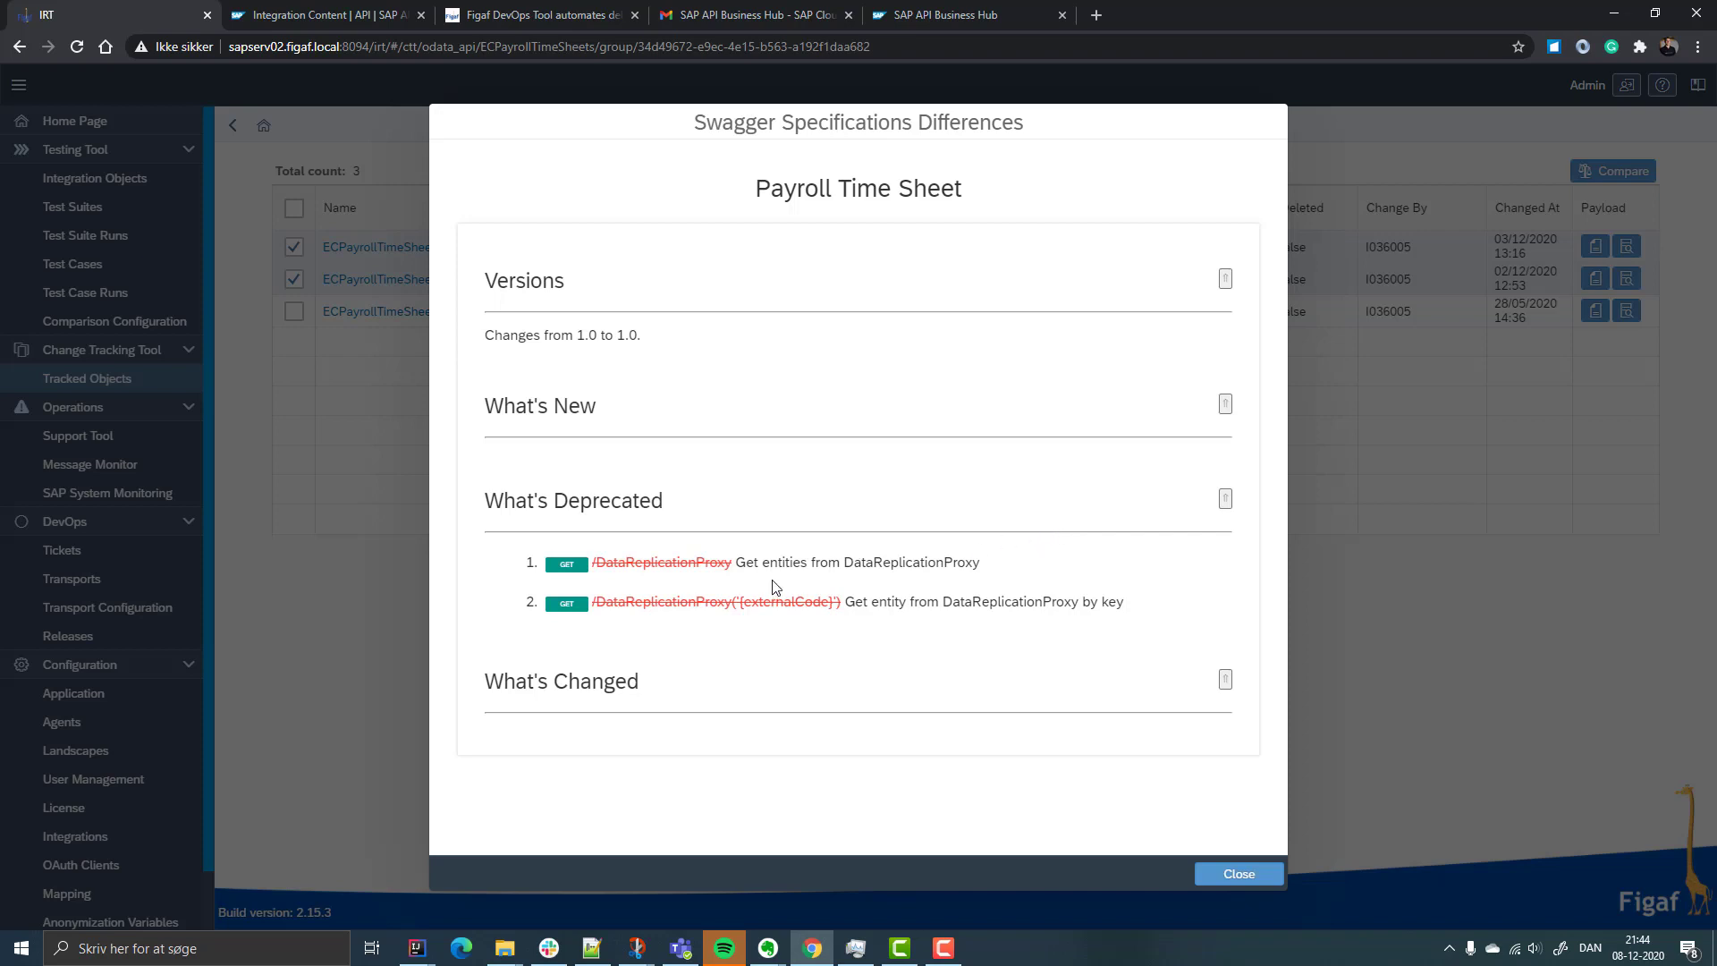
{"action": "left_click_drag", "start_coordinate": [672, 562], "coordinate": [587, 565]}
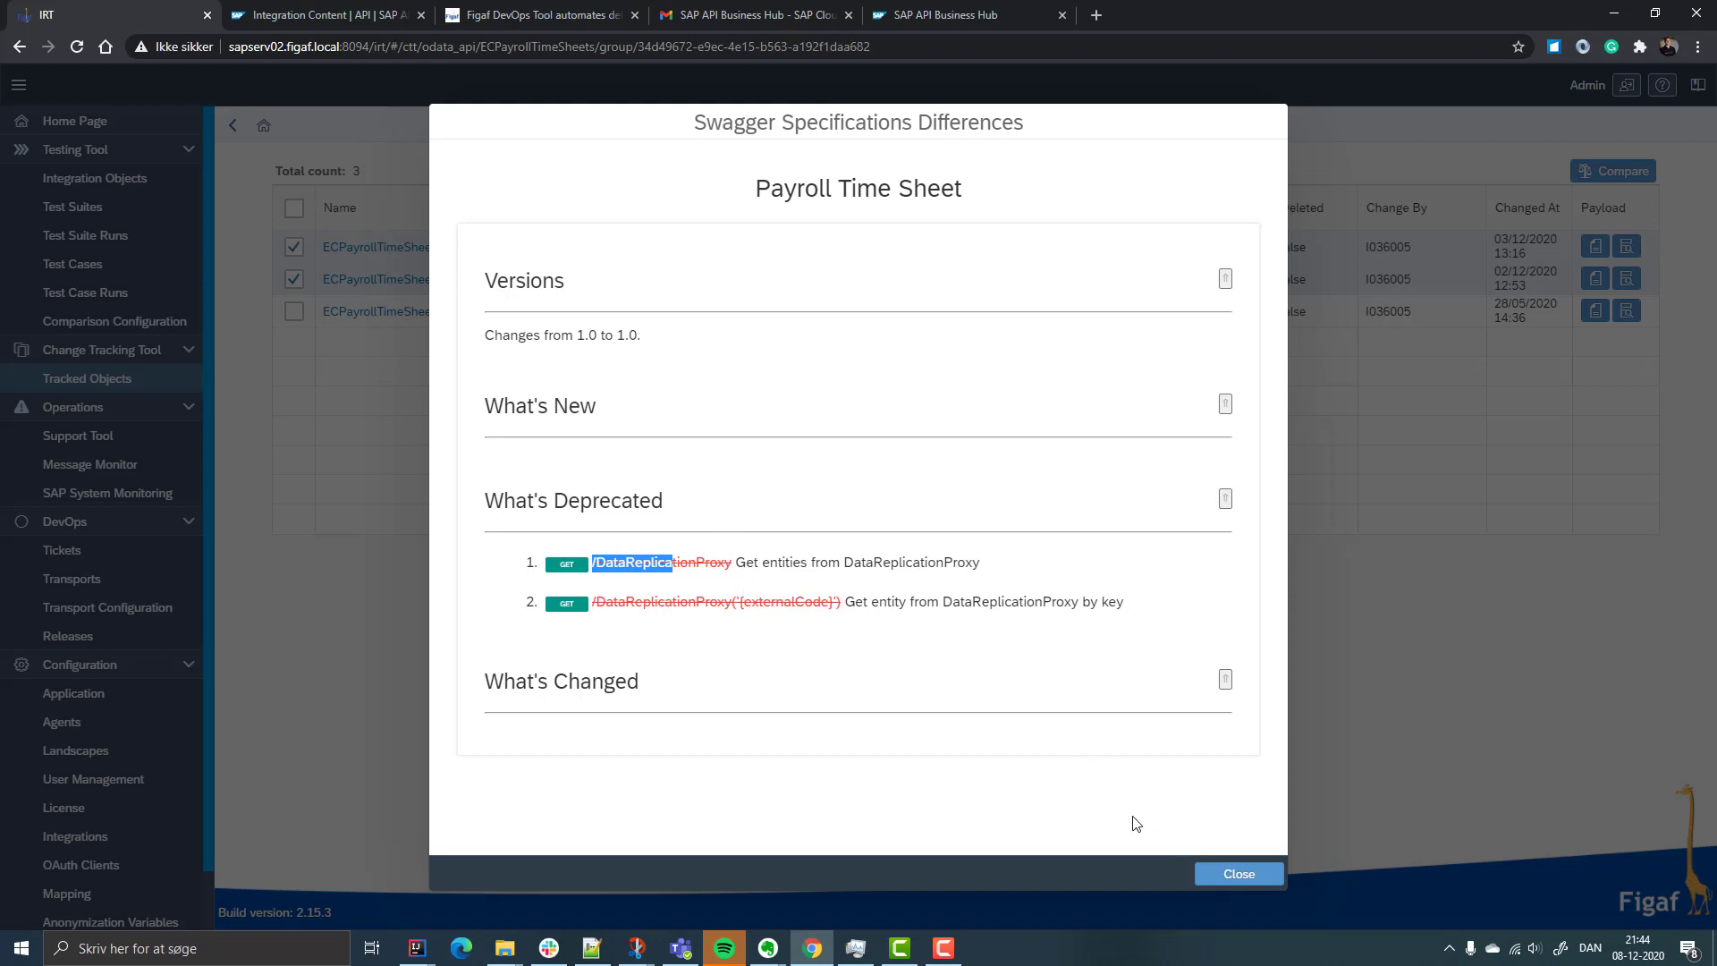
{"action": "left_click", "coordinate": [1206, 873]}
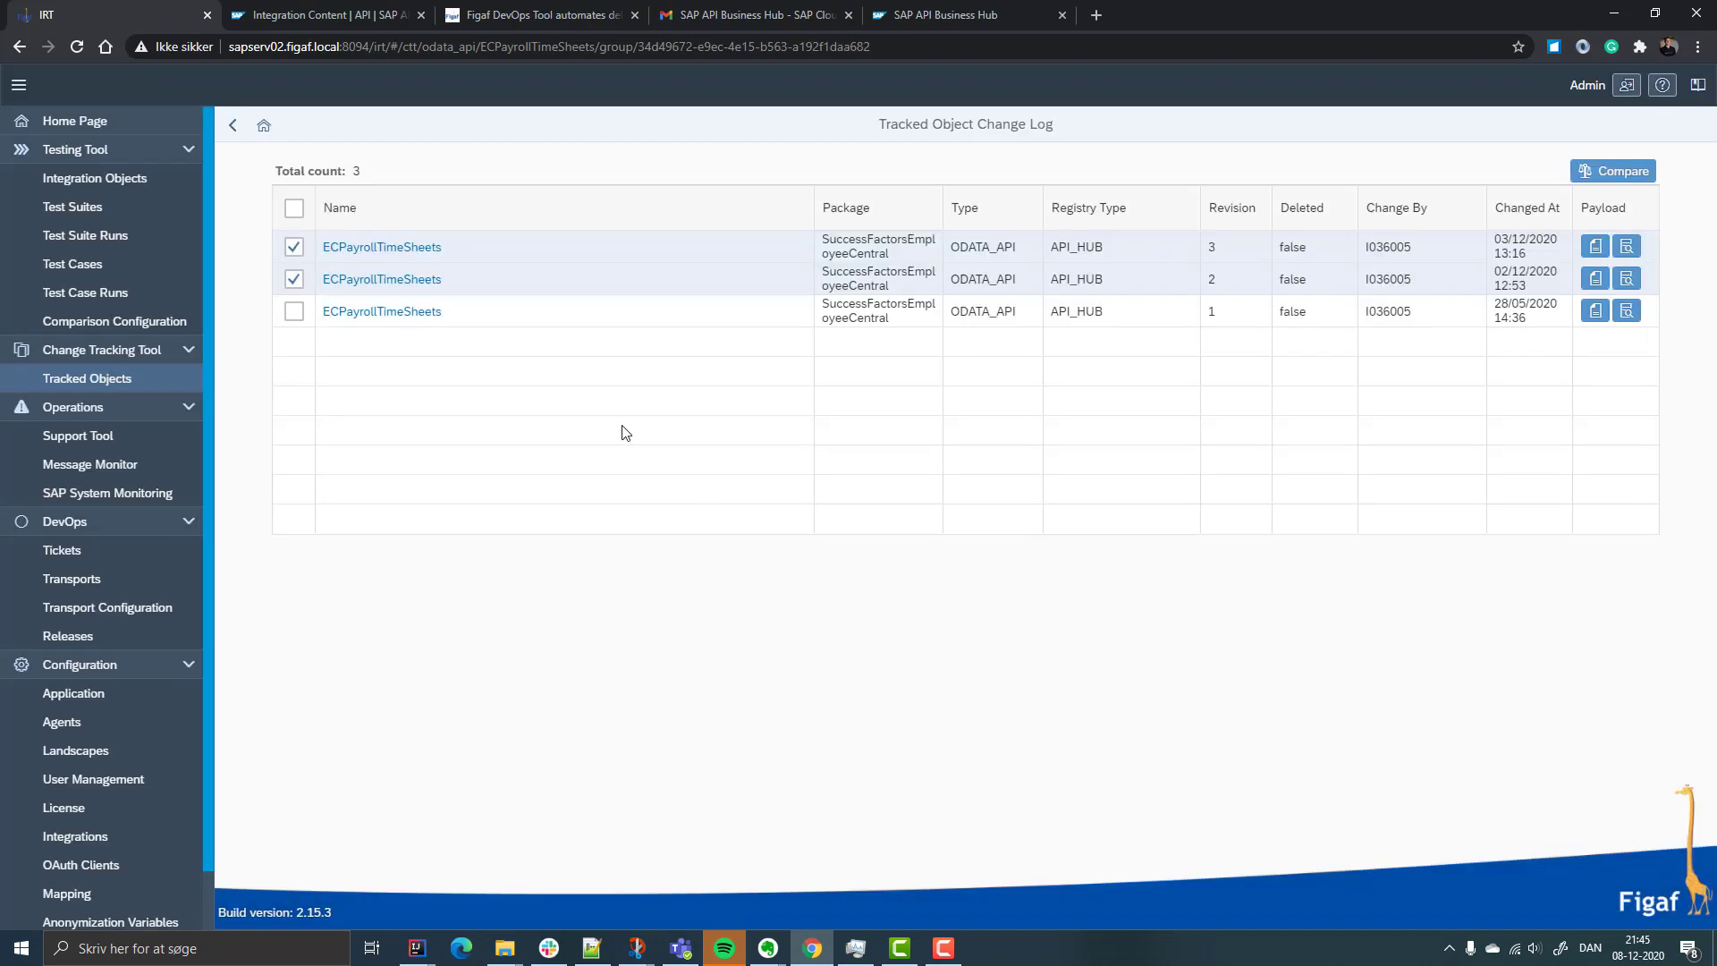
Step: Go back to the tracked objects list and revisit the favorites page on SAP API Business Hub
{"action": "left_click", "coordinate": [234, 126]}
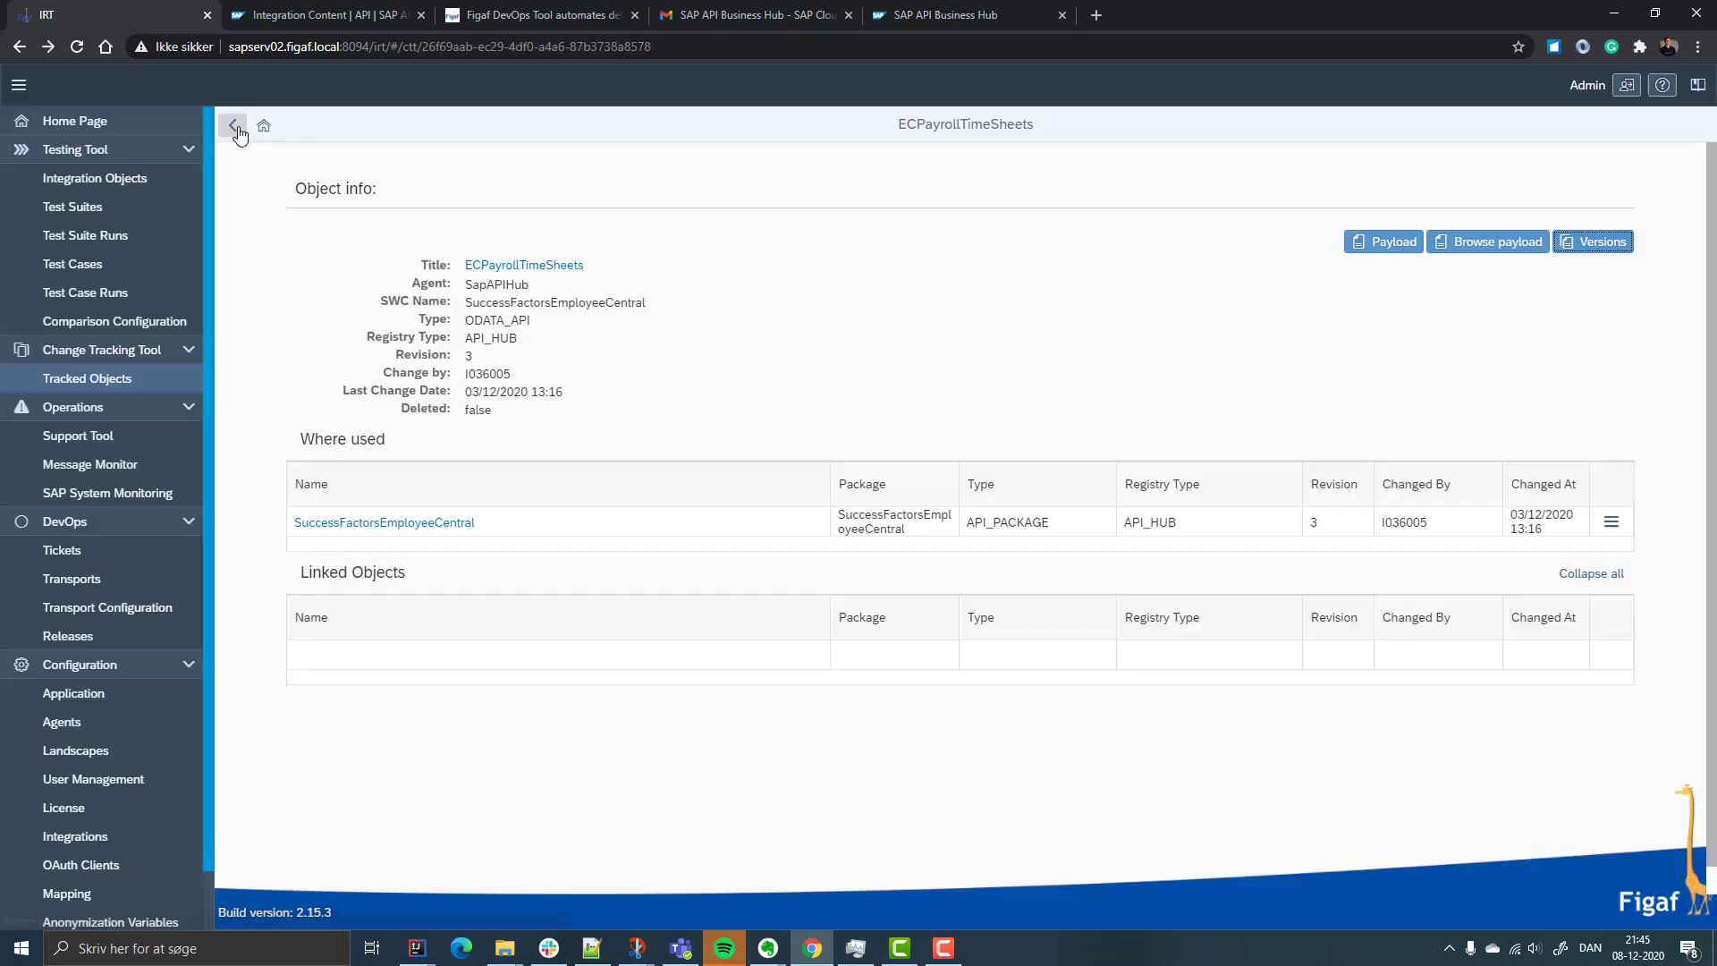
{"action": "left_click", "coordinate": [235, 127]}
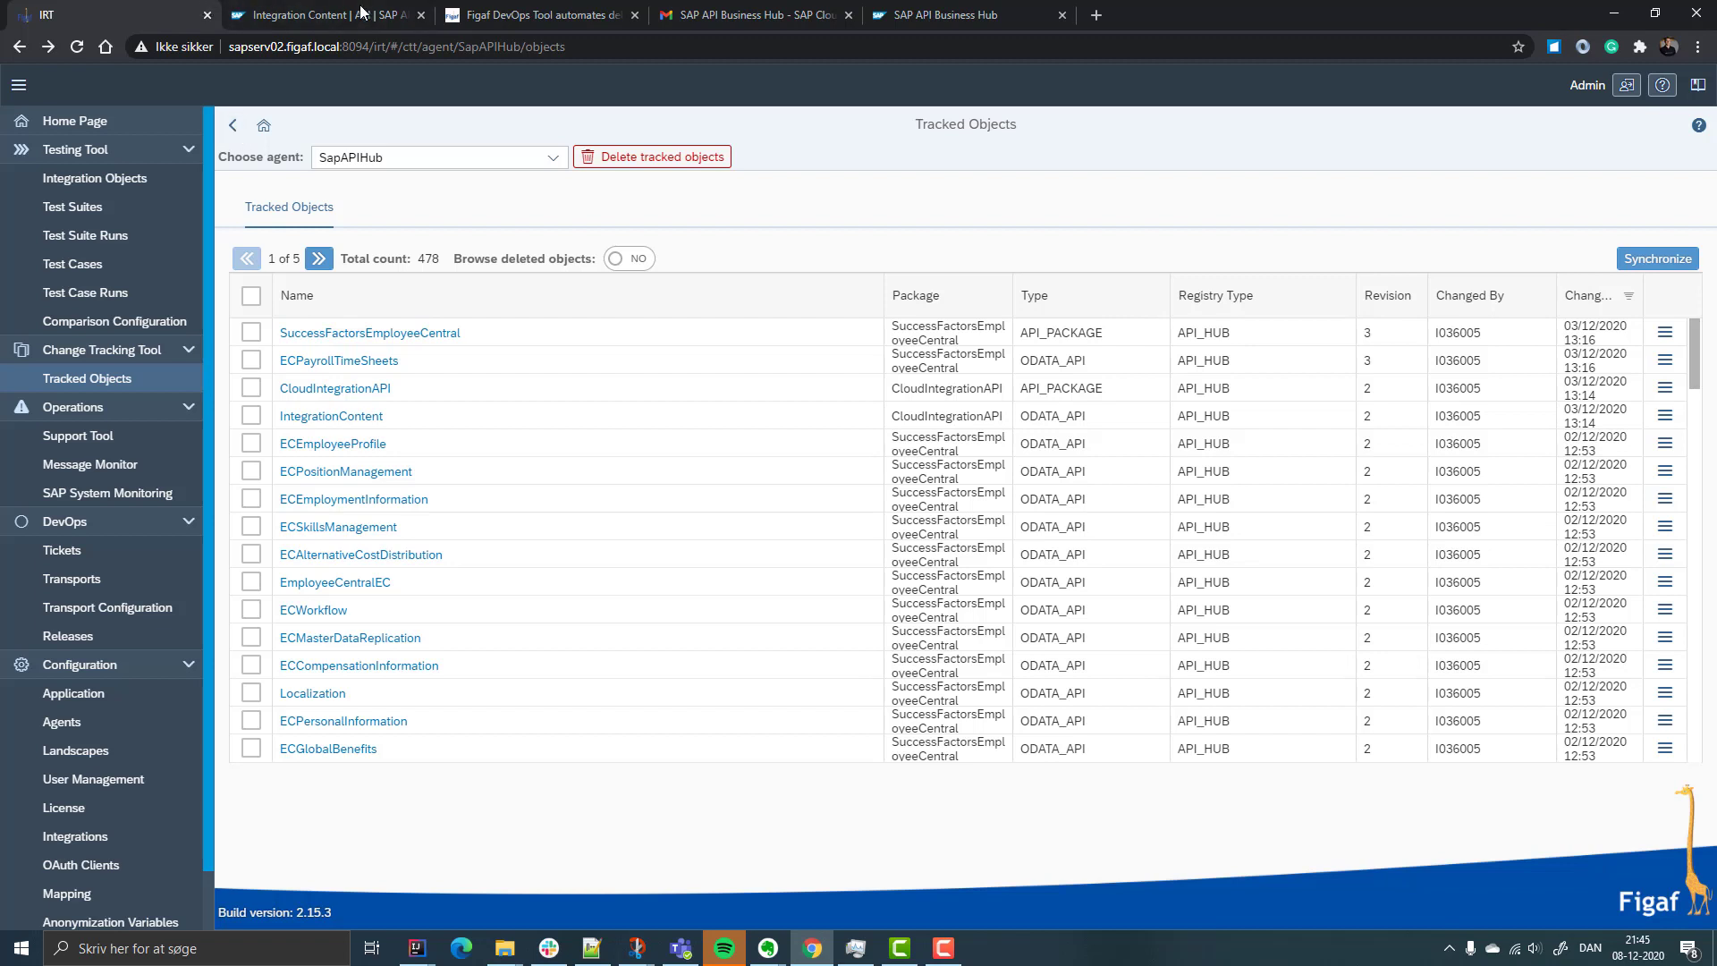
{"action": "left_click", "coordinate": [889, 15]}
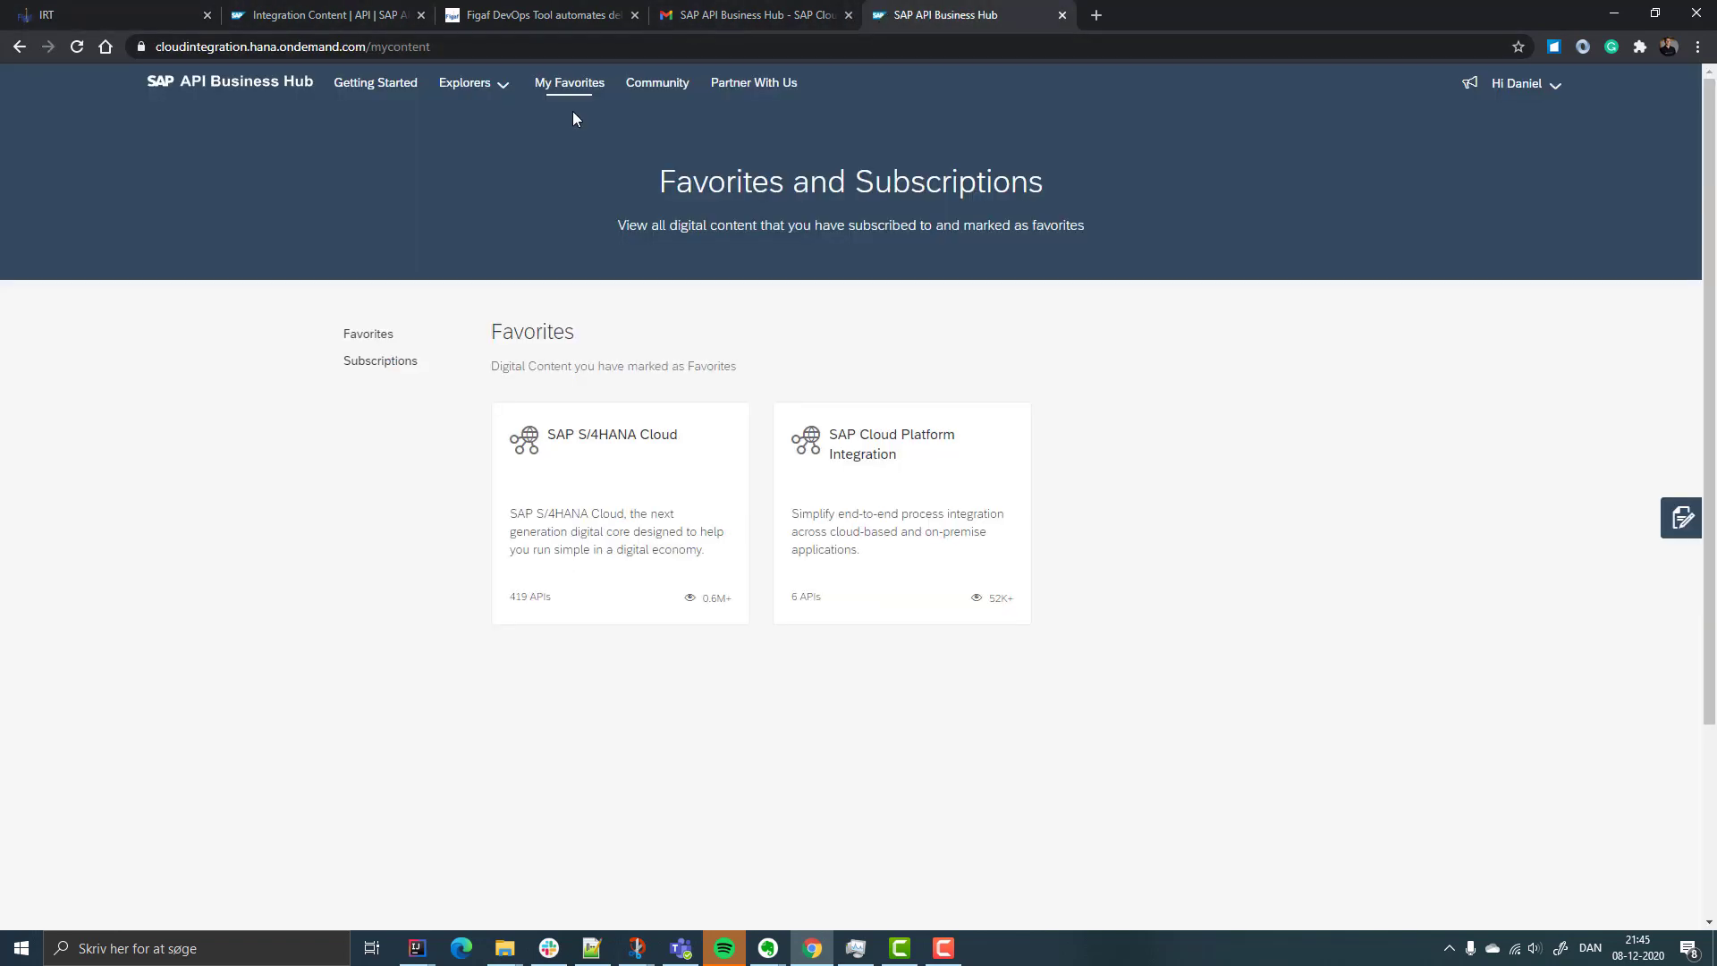
Step: Request the Figaf DevOps Tool trial on the Figaf website with the saved contact details, an adjusted work email and the privacy policy accepted
{"action": "left_click", "coordinate": [498, 10]}
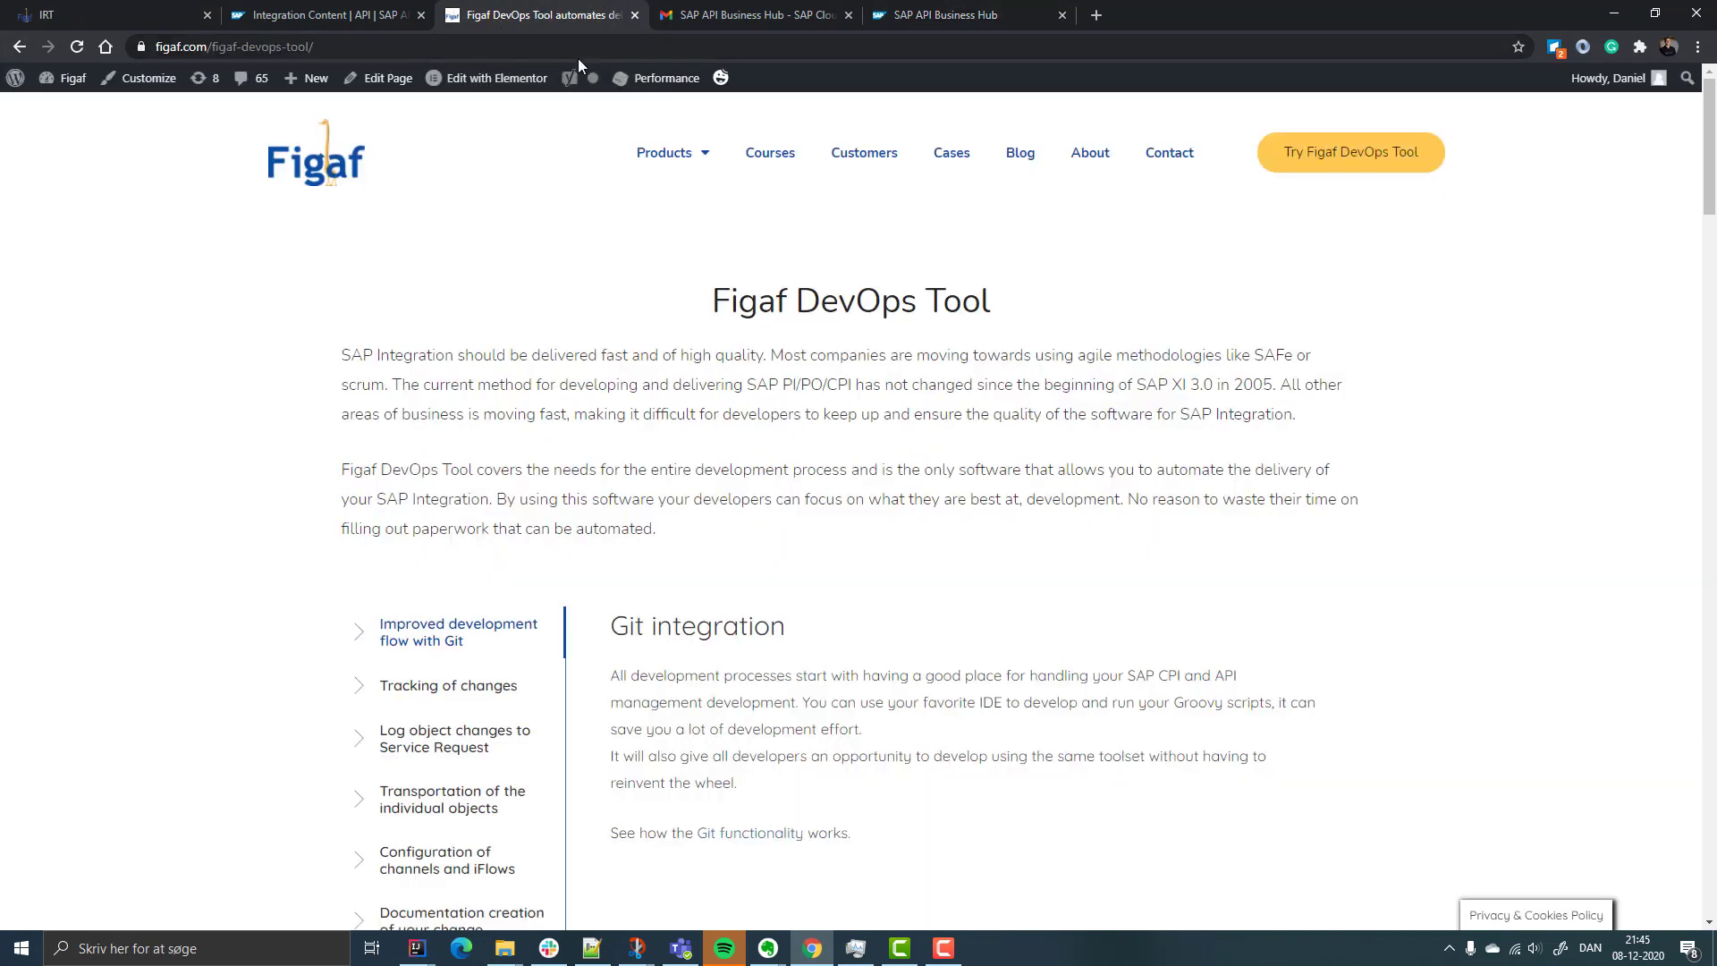
{"action": "left_click", "coordinate": [1361, 143]}
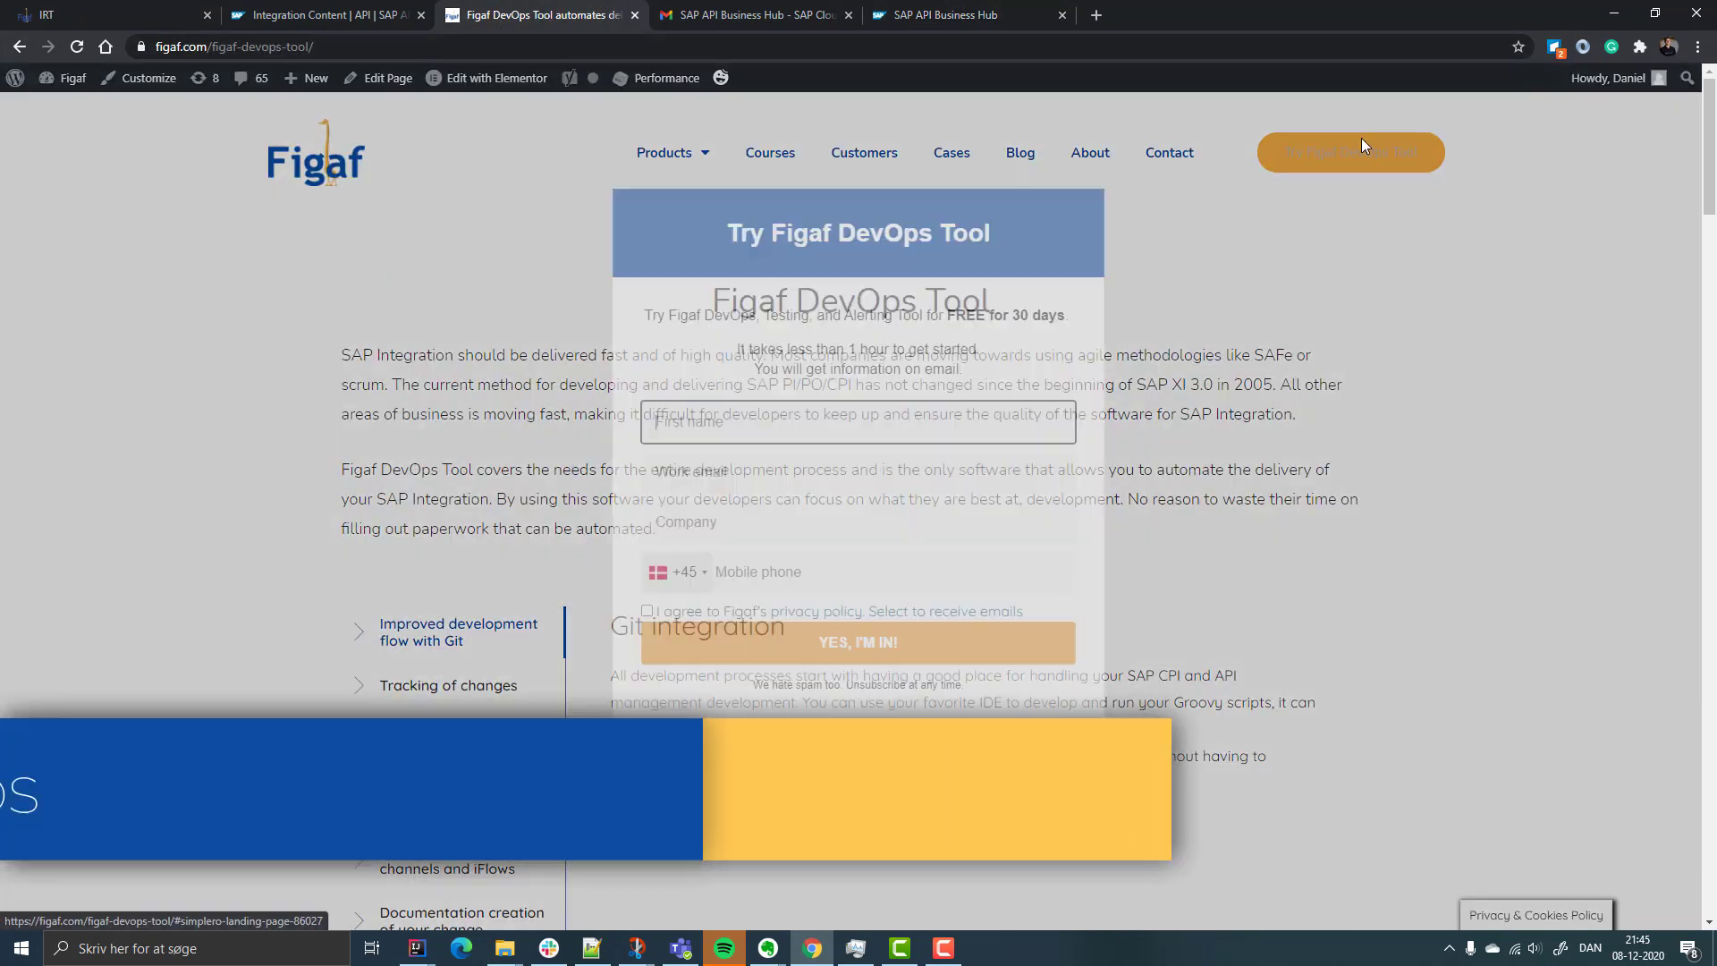
{"action": "left_click", "coordinate": [912, 418]}
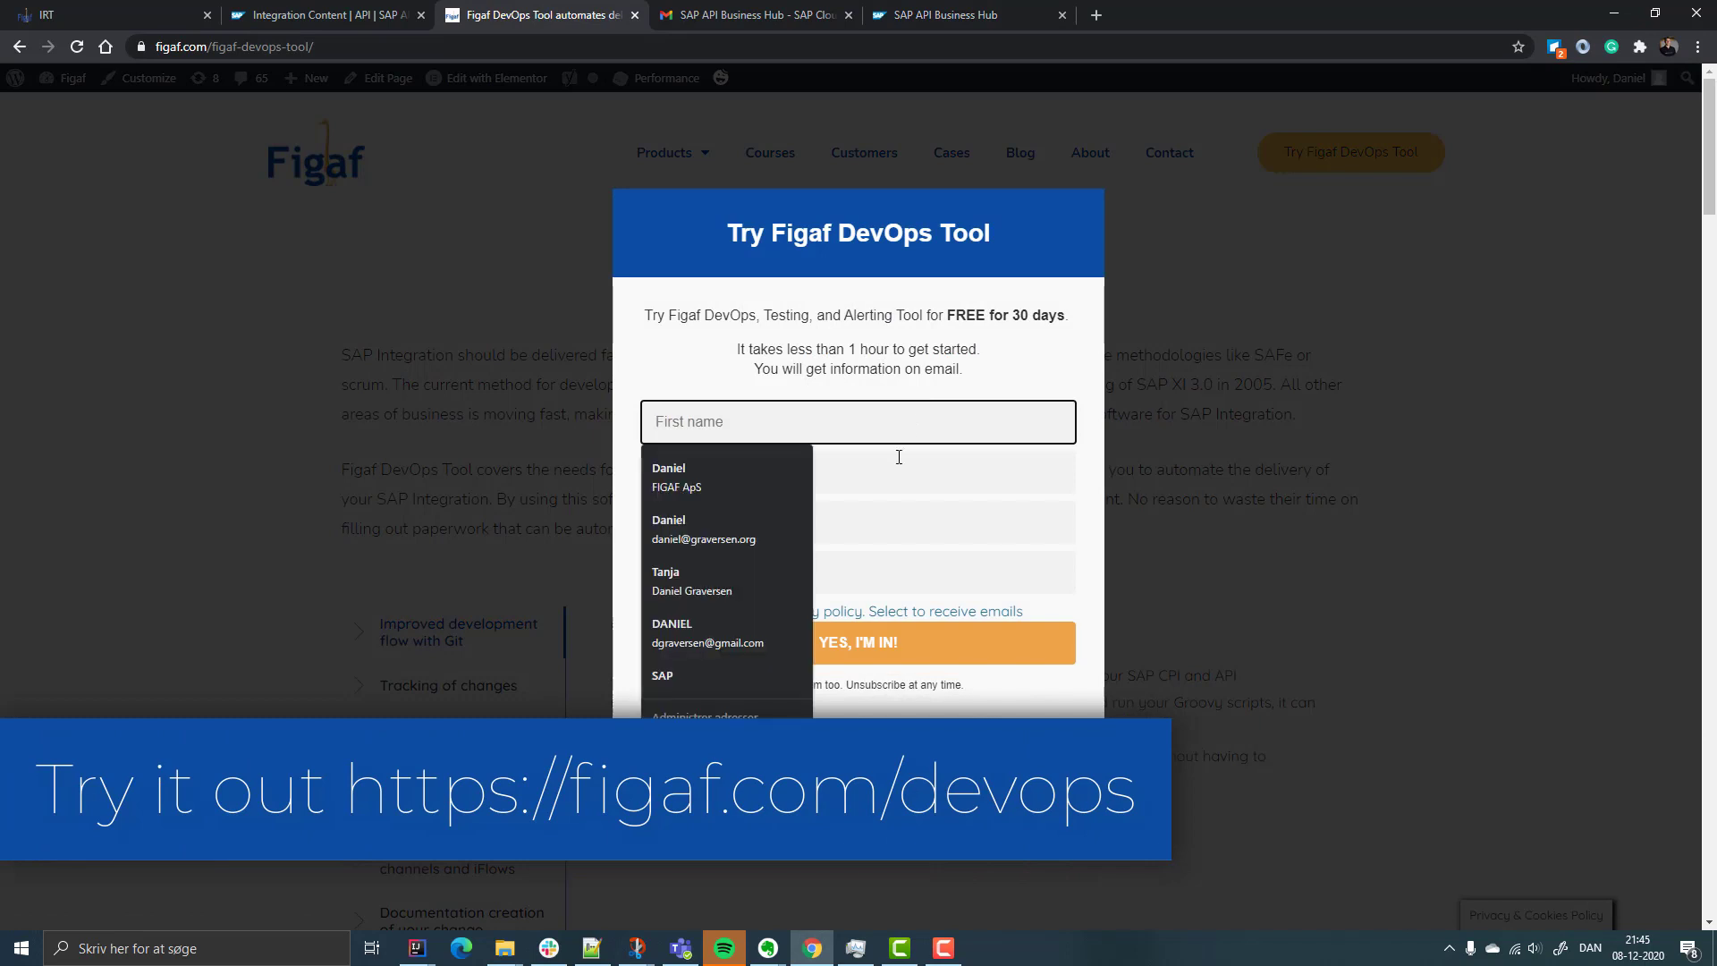
{"action": "left_click", "coordinate": [704, 492]}
{"action": "left_click", "coordinate": [682, 474]}
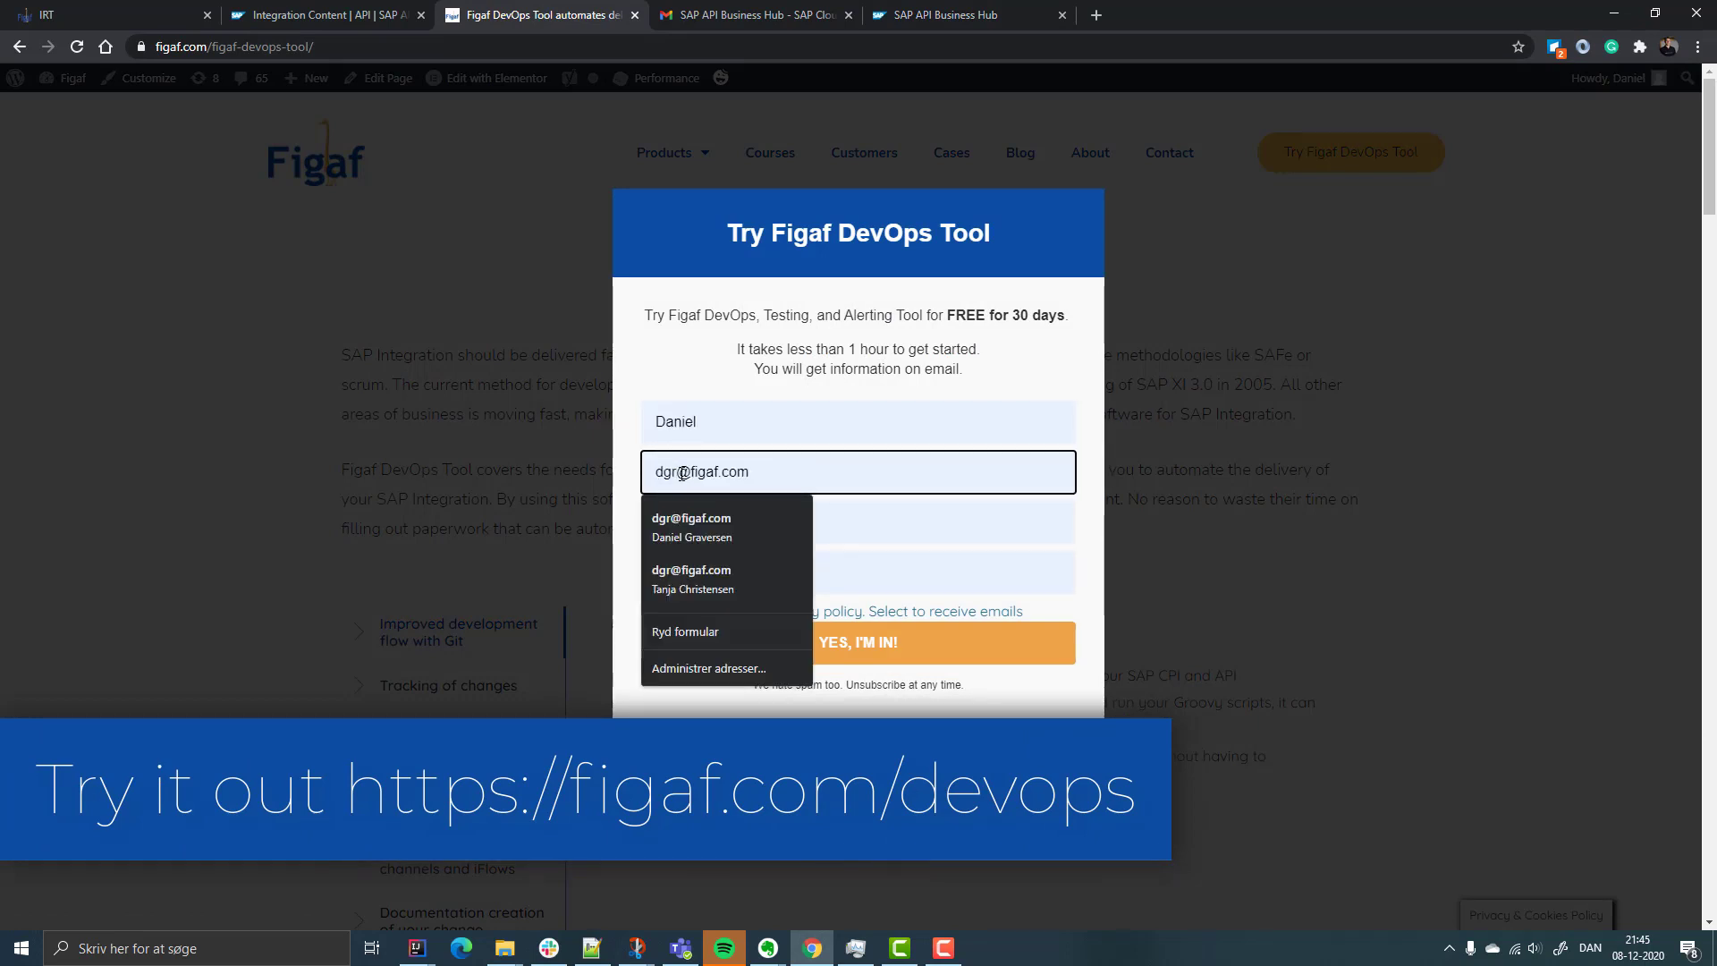
{"action": "type", "text": "+4"}
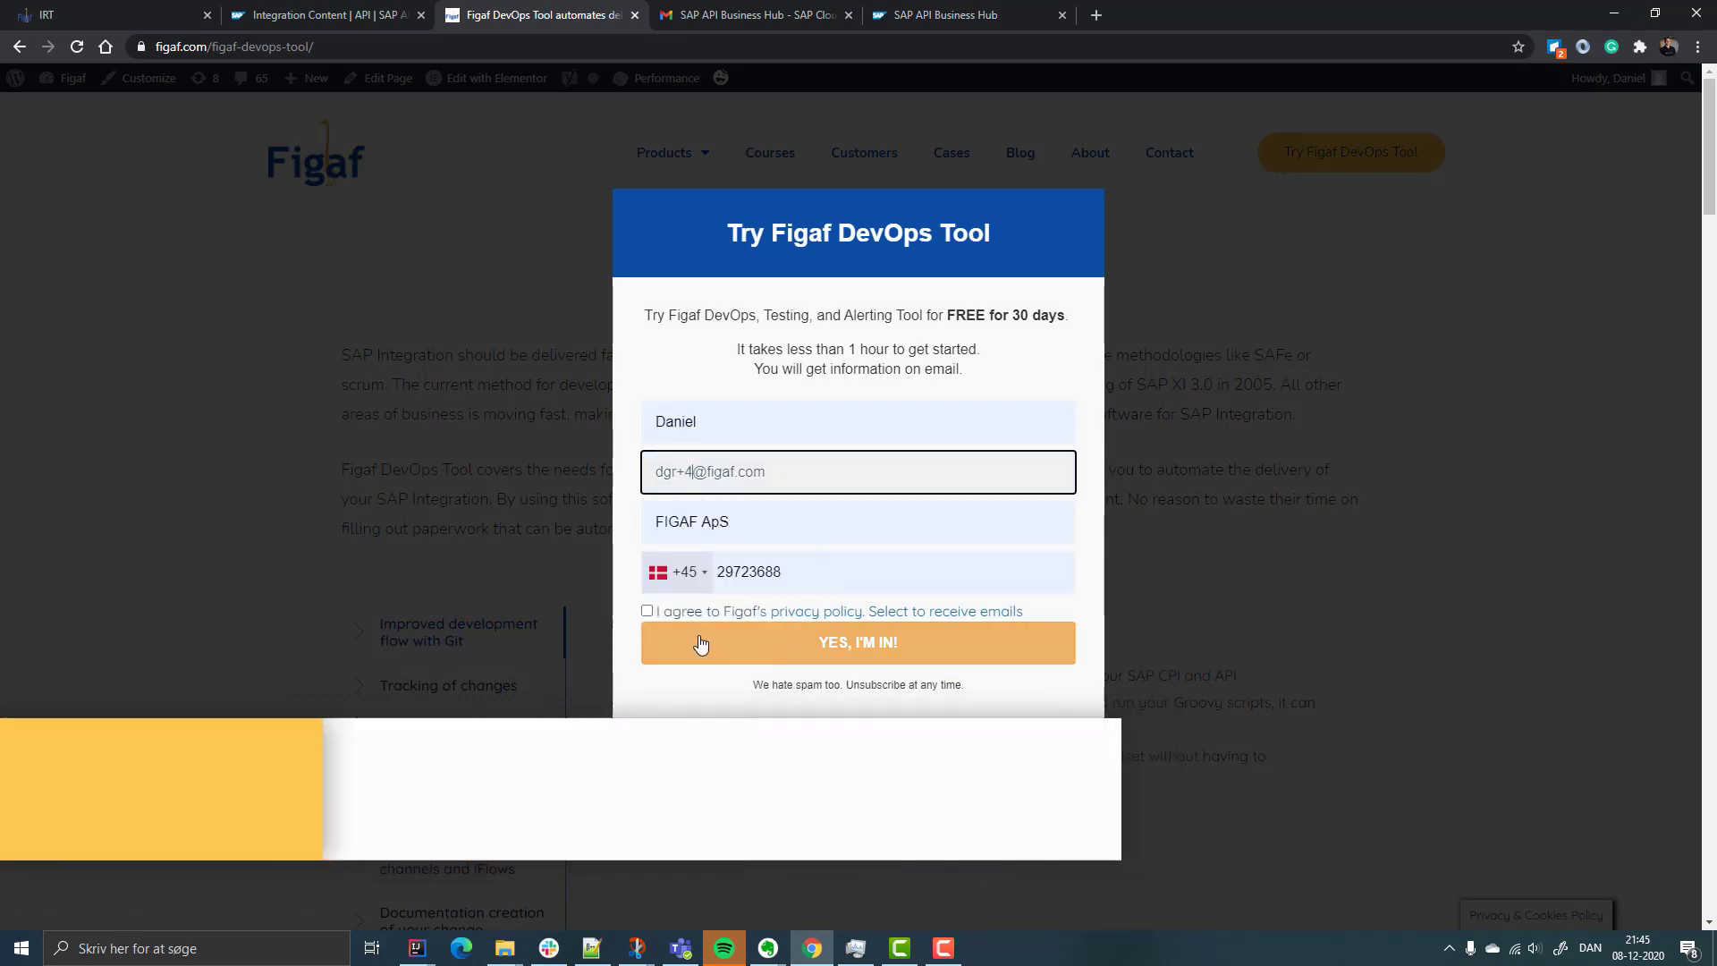
{"action": "left_click", "coordinate": [647, 614]}
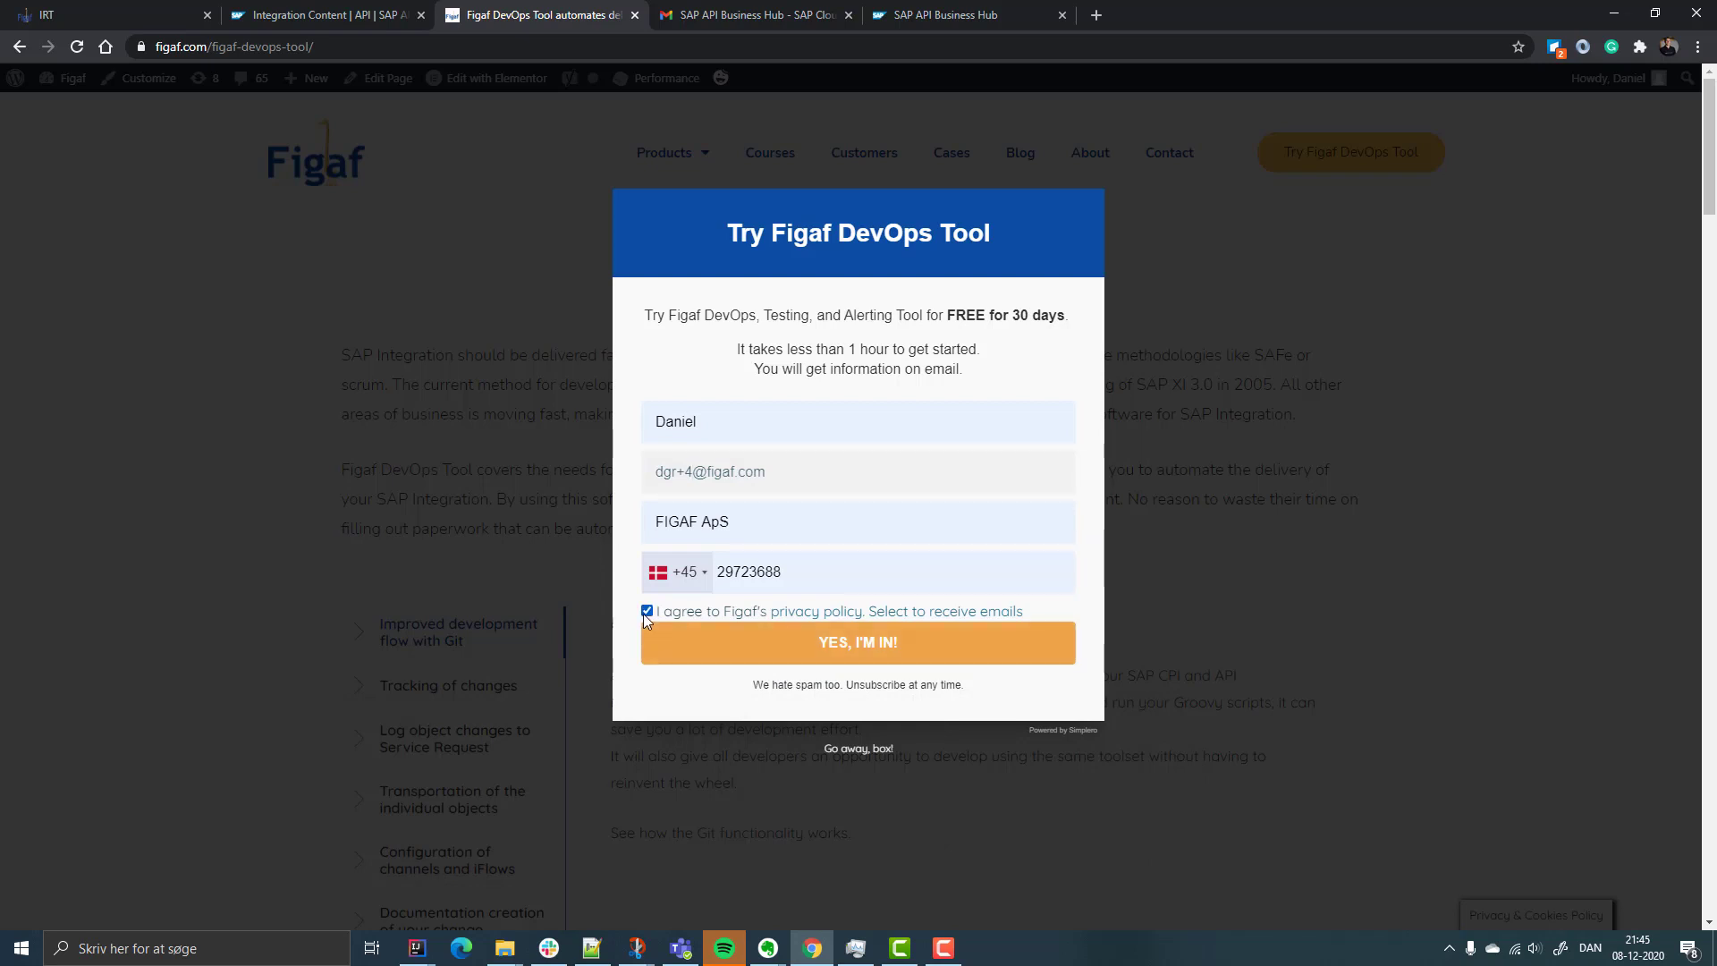
{"action": "left_click", "coordinate": [679, 652]}
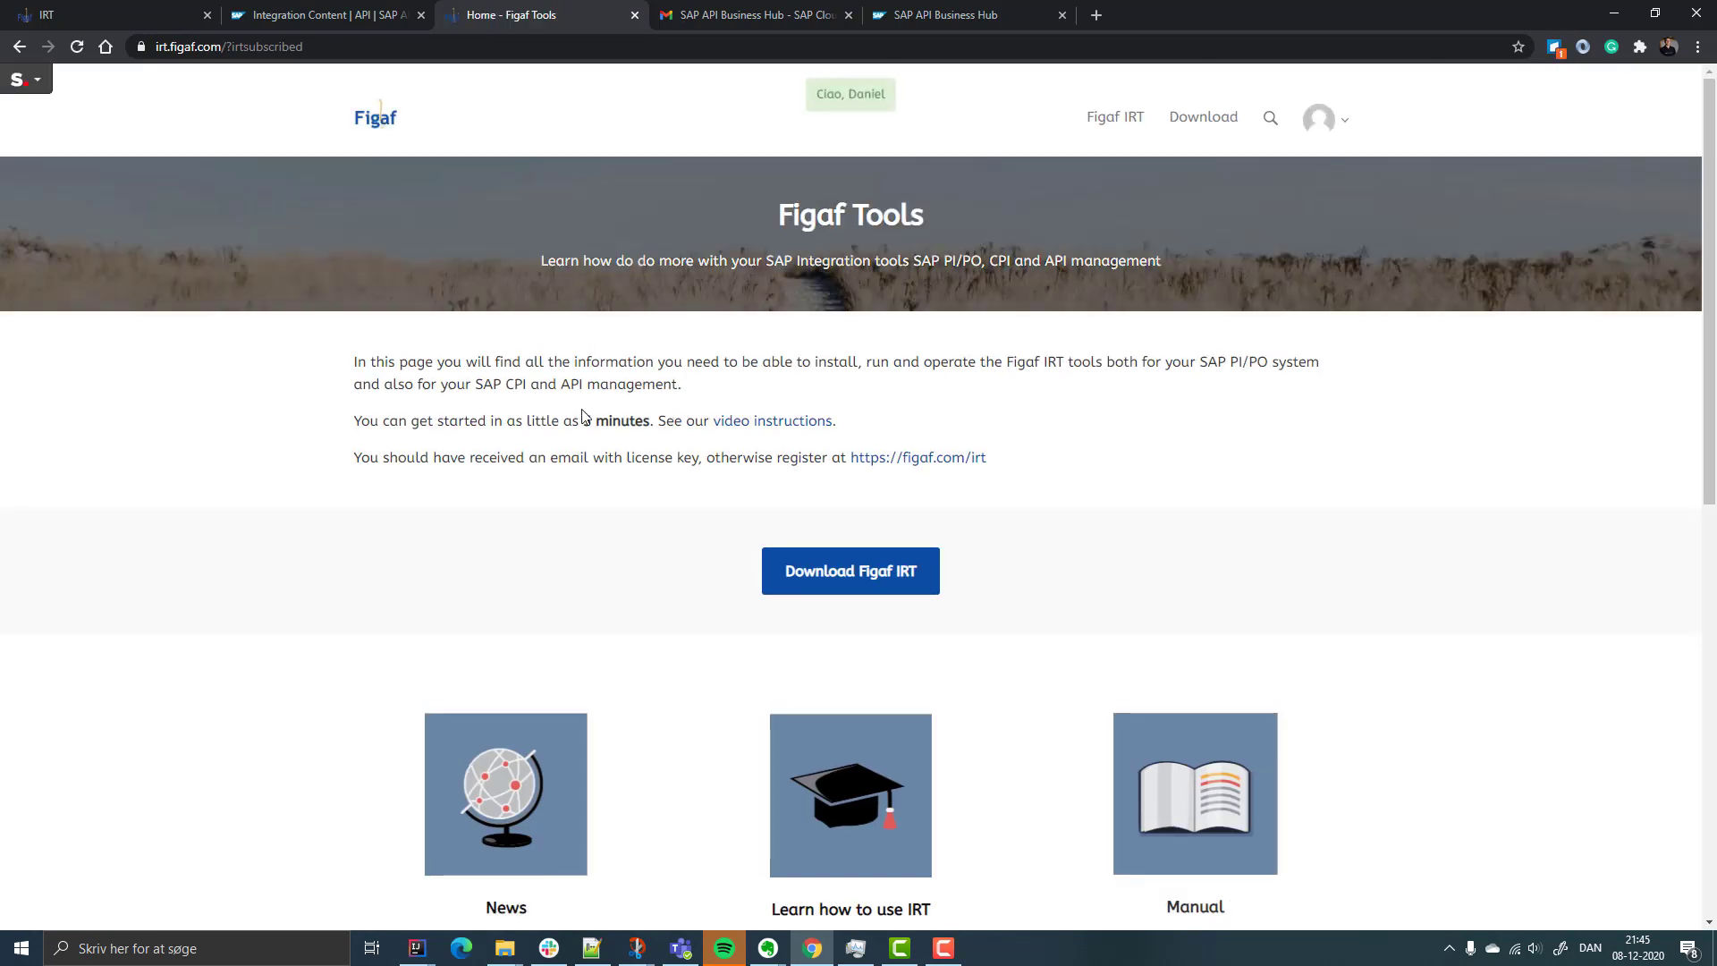
Step: Download the IRT server file irt-2.15.3.jar from the Figaf IRT download page
{"action": "scroll", "coordinate": [444, 391], "scroll_direction": "down", "scroll_amount": 1}
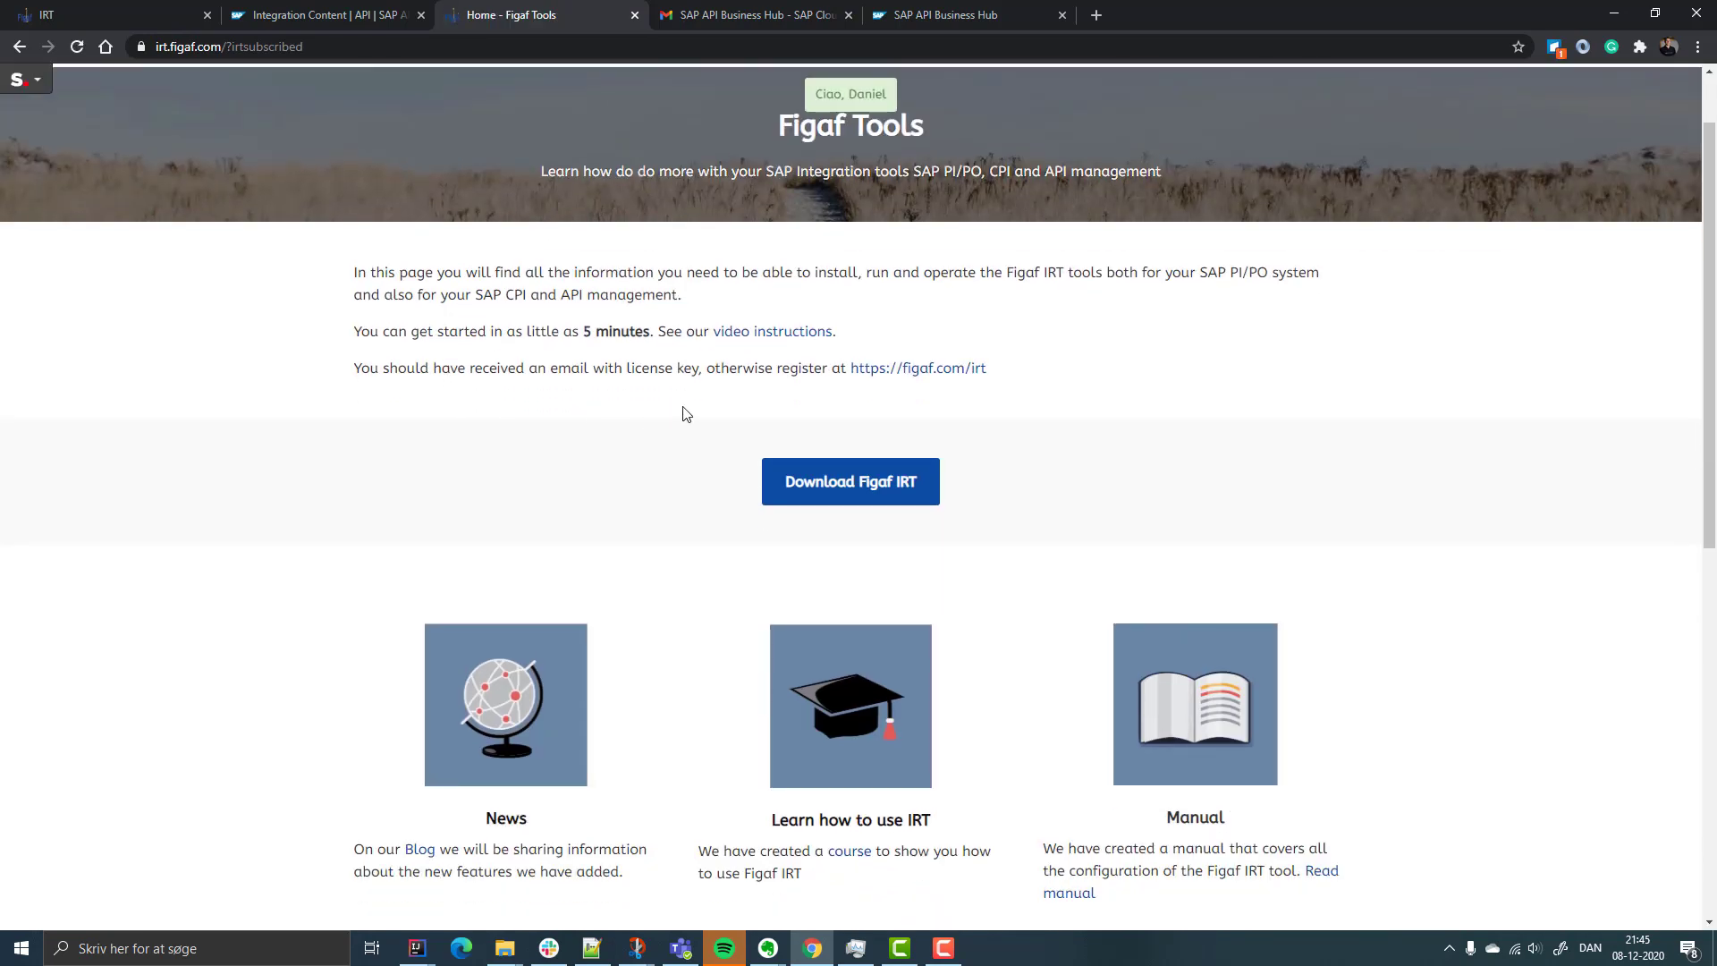
{"action": "left_click", "coordinate": [836, 490]}
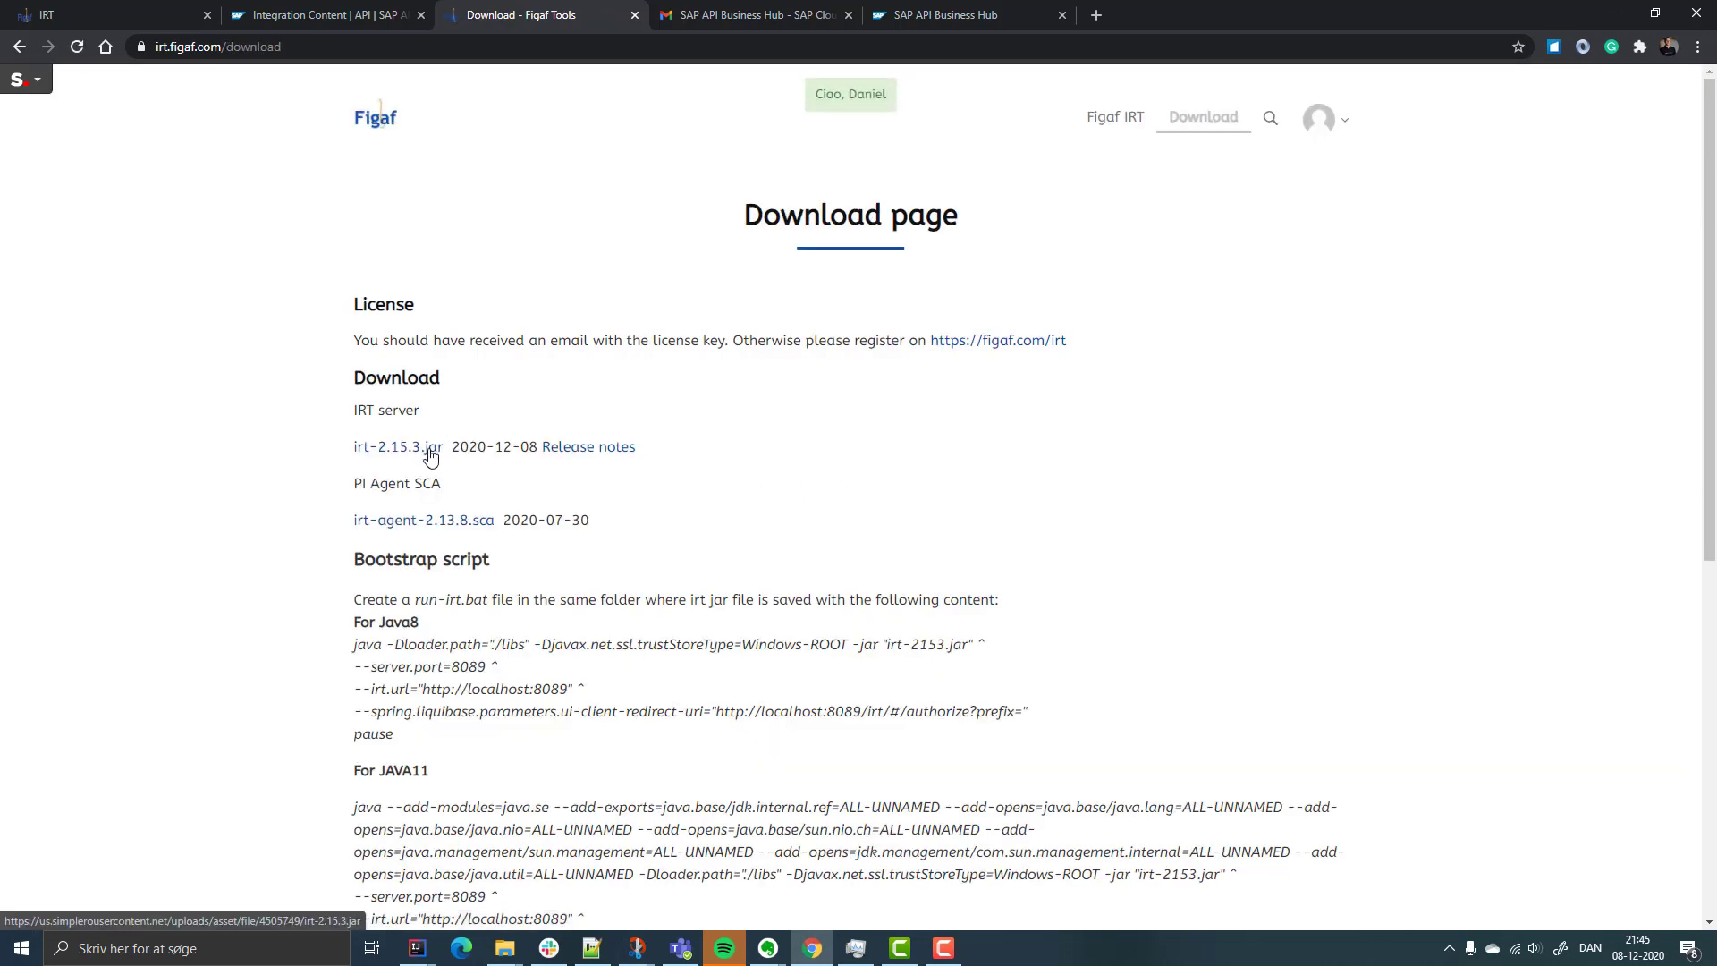
{"action": "left_click", "coordinate": [429, 447]}
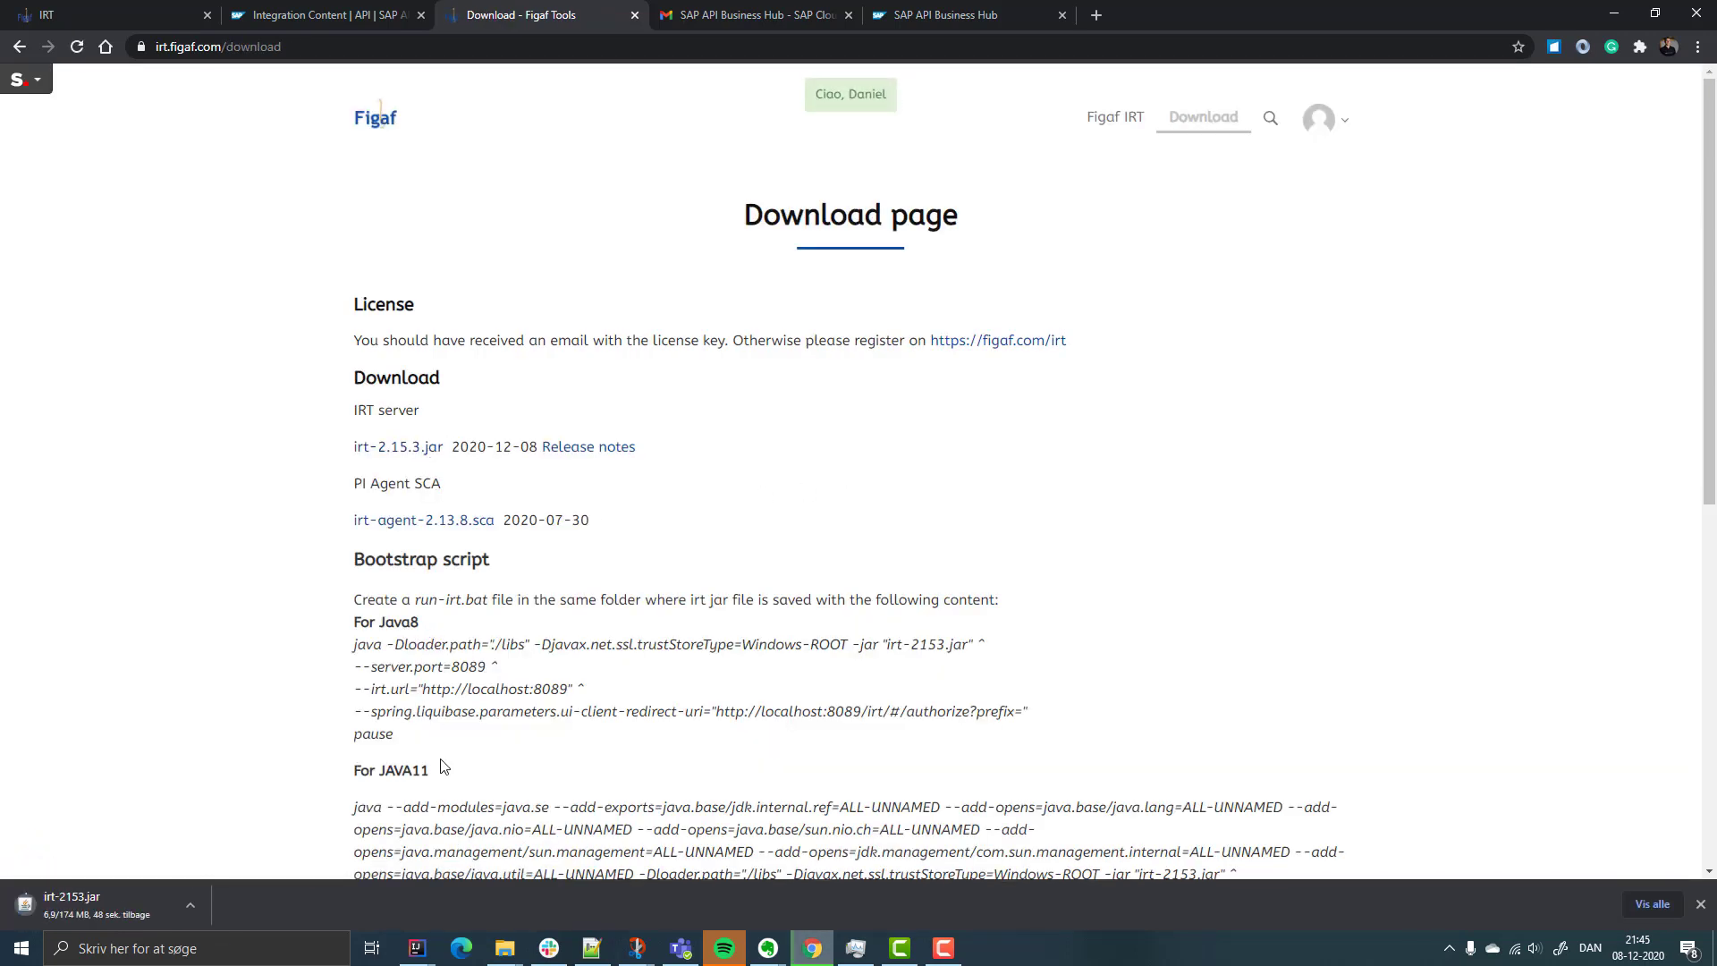
Step: Copy the Java8 bootstrap script from the download page and create a folder named figafdev in Overførsler
{"action": "left_click_drag", "start_coordinate": [374, 726], "coordinate": [348, 656]}
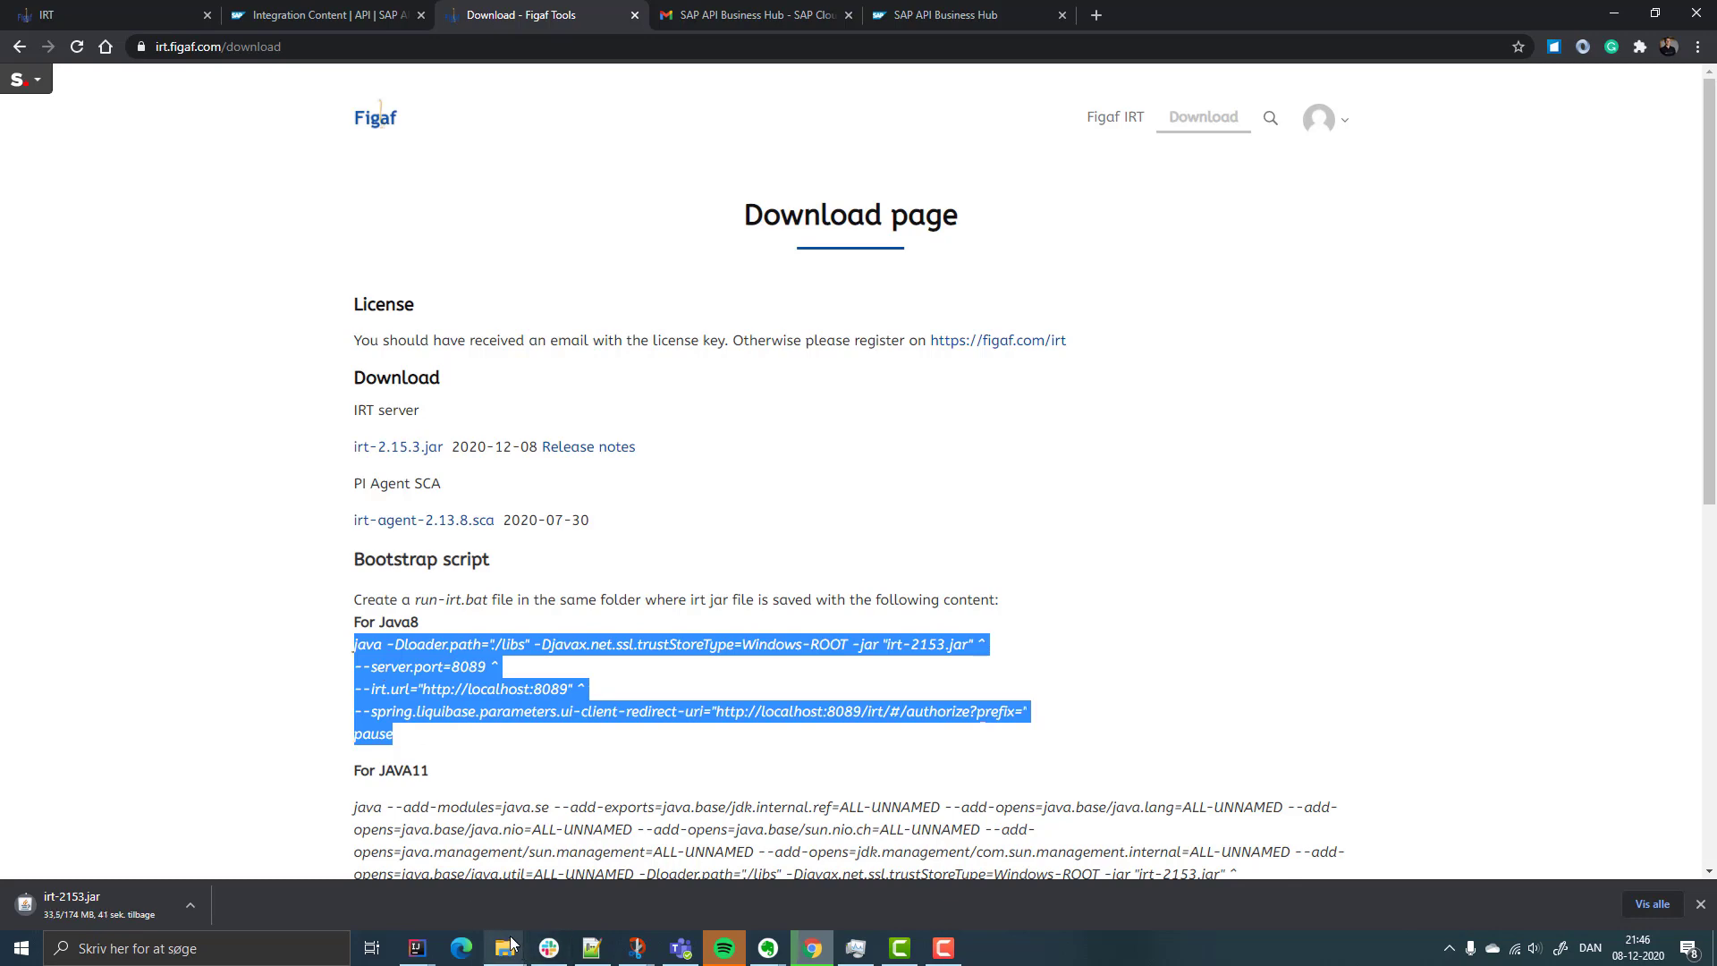
{"action": "mouse_move", "coordinate": [510, 944]}
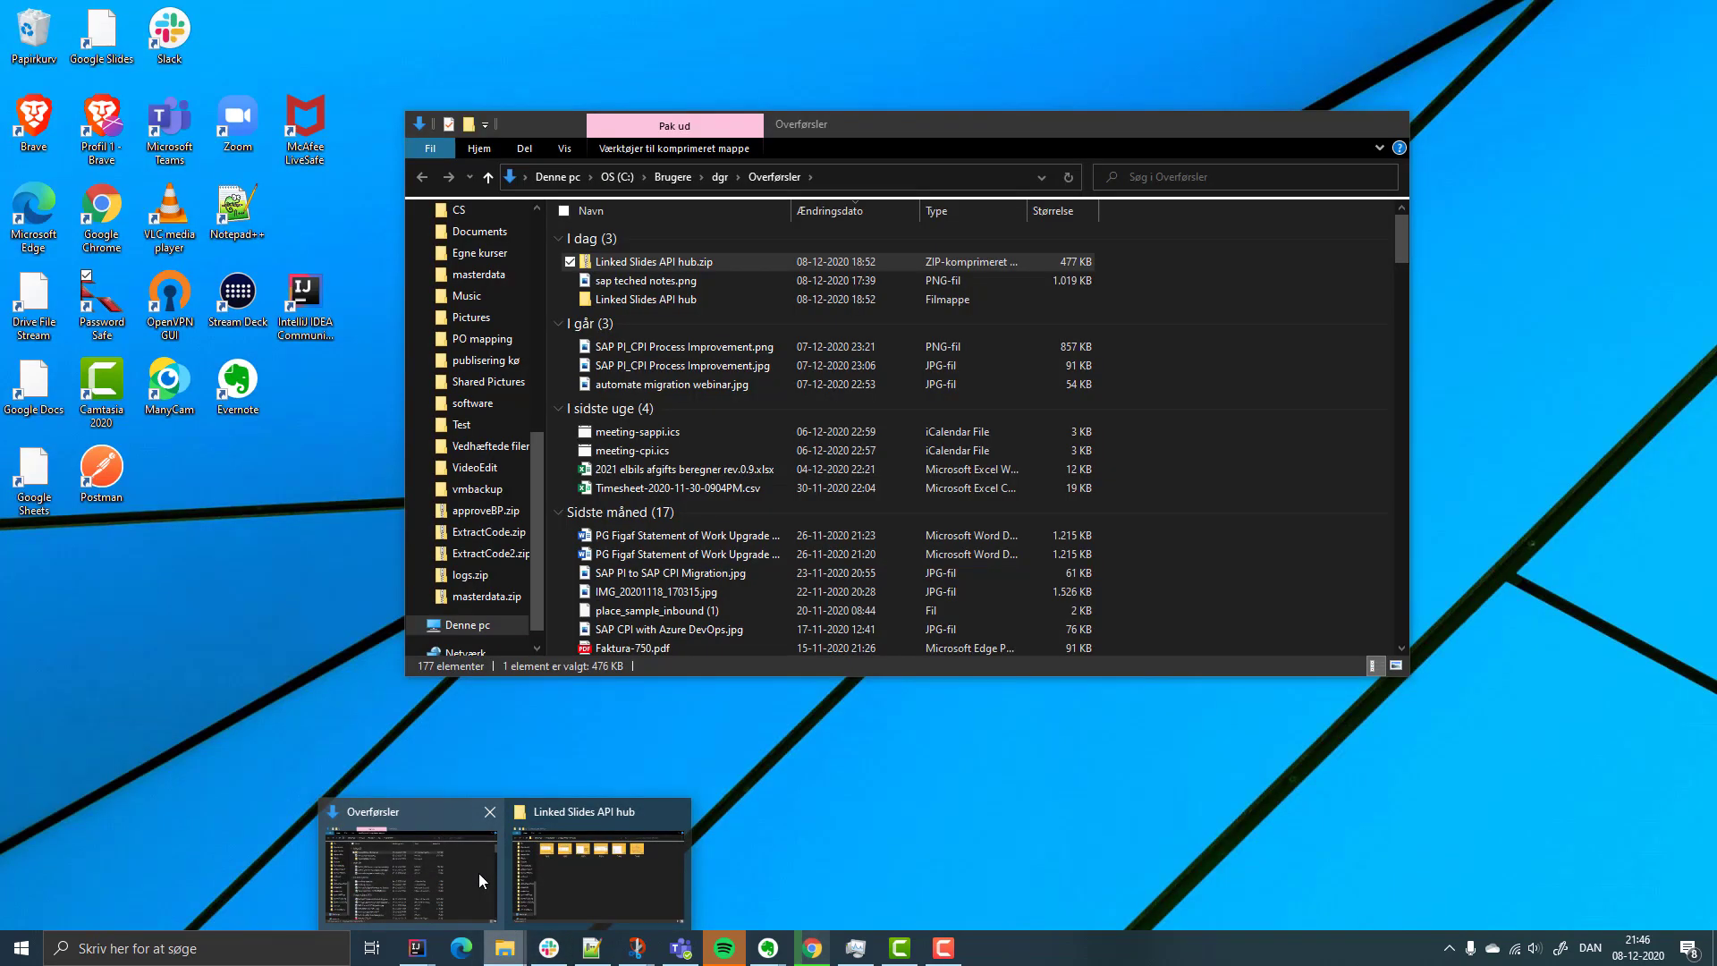
{"action": "left_click", "coordinate": [479, 873]}
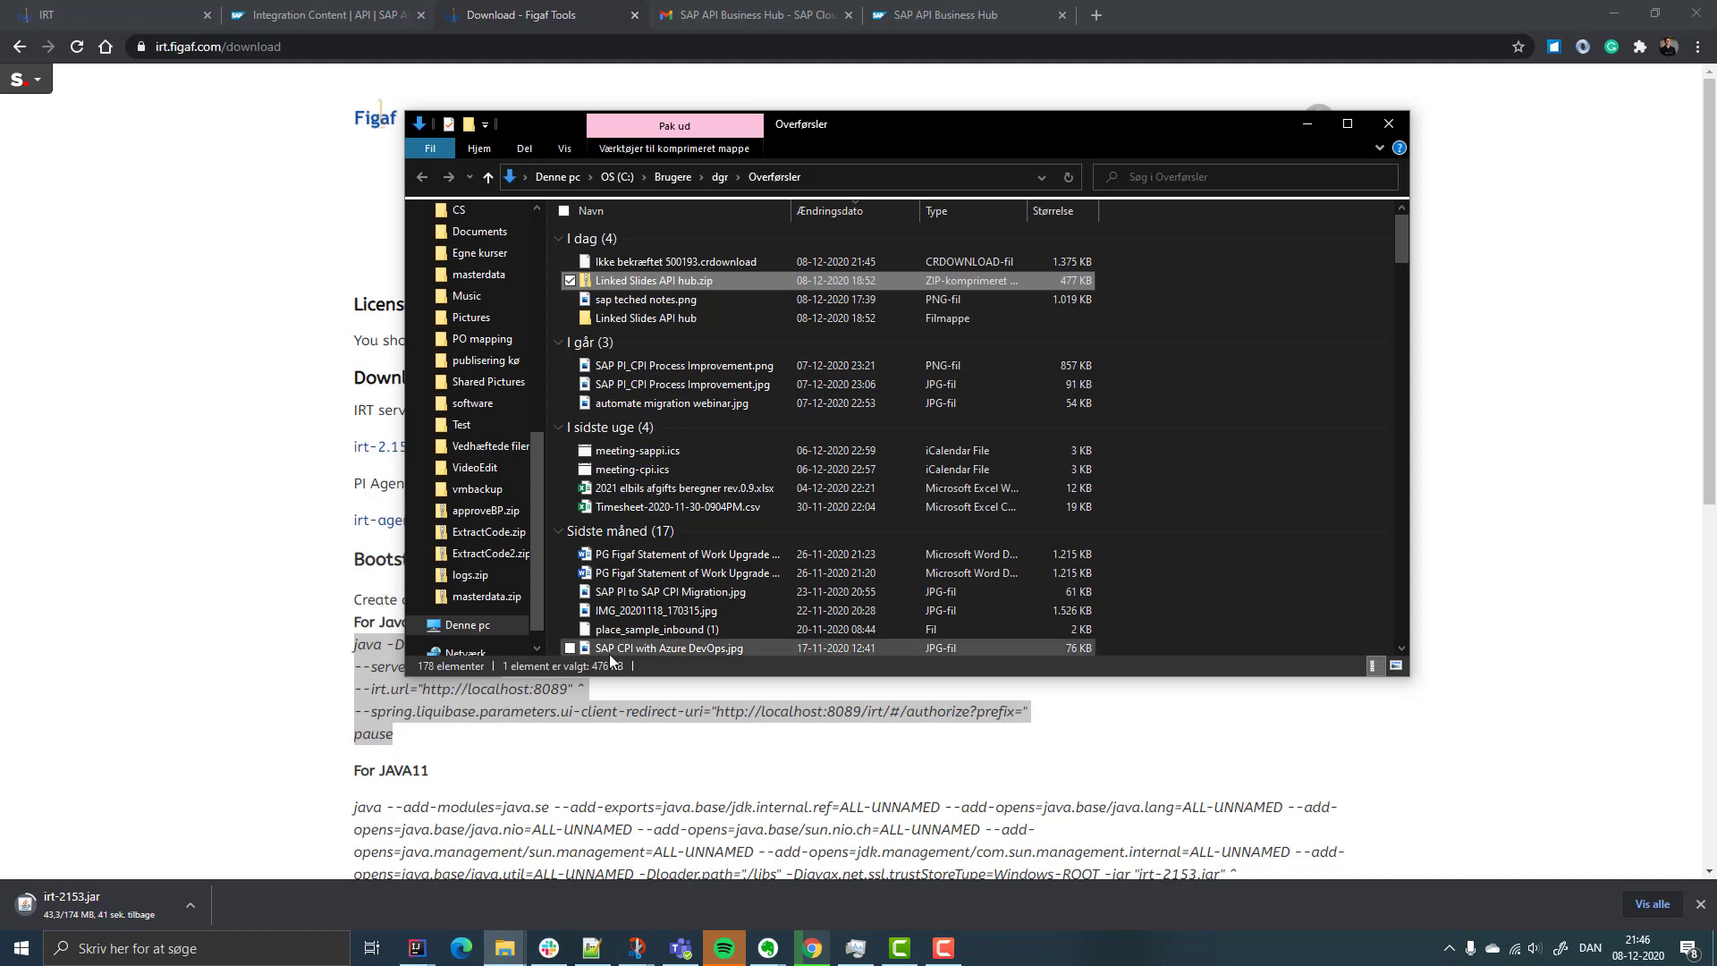
{"action": "right_click", "coordinate": [1210, 443]}
{"action": "mouse_move", "coordinate": [1091, 742]}
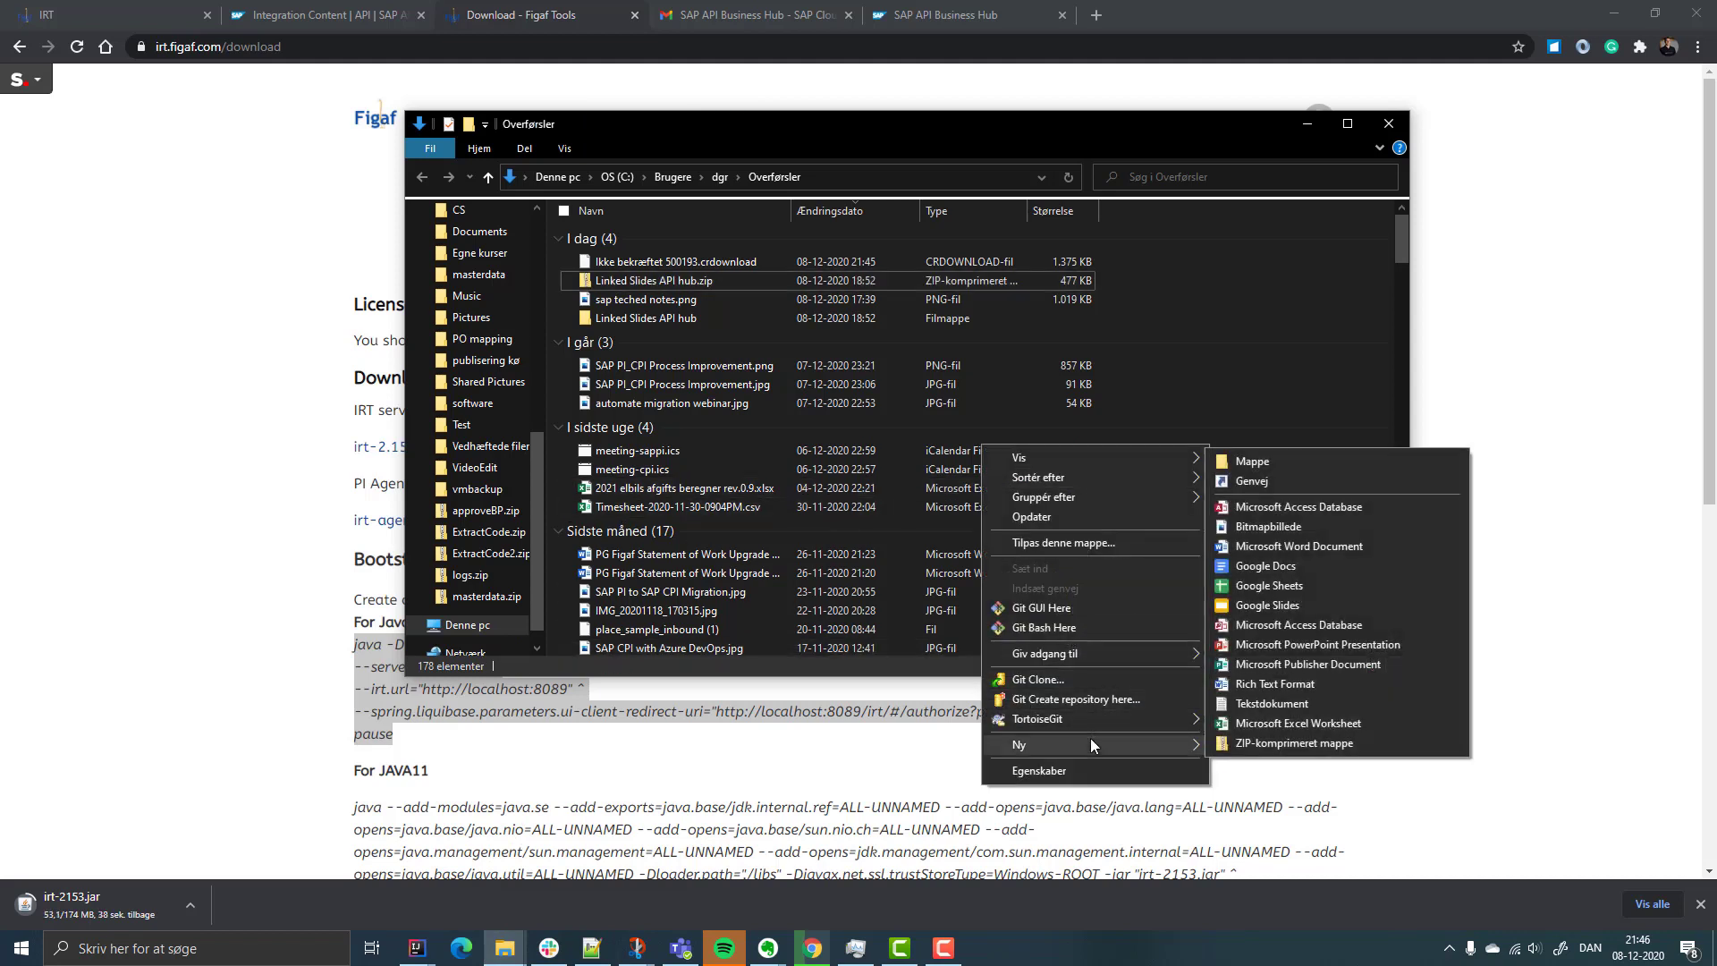
{"action": "left_click", "coordinate": [1264, 465]}
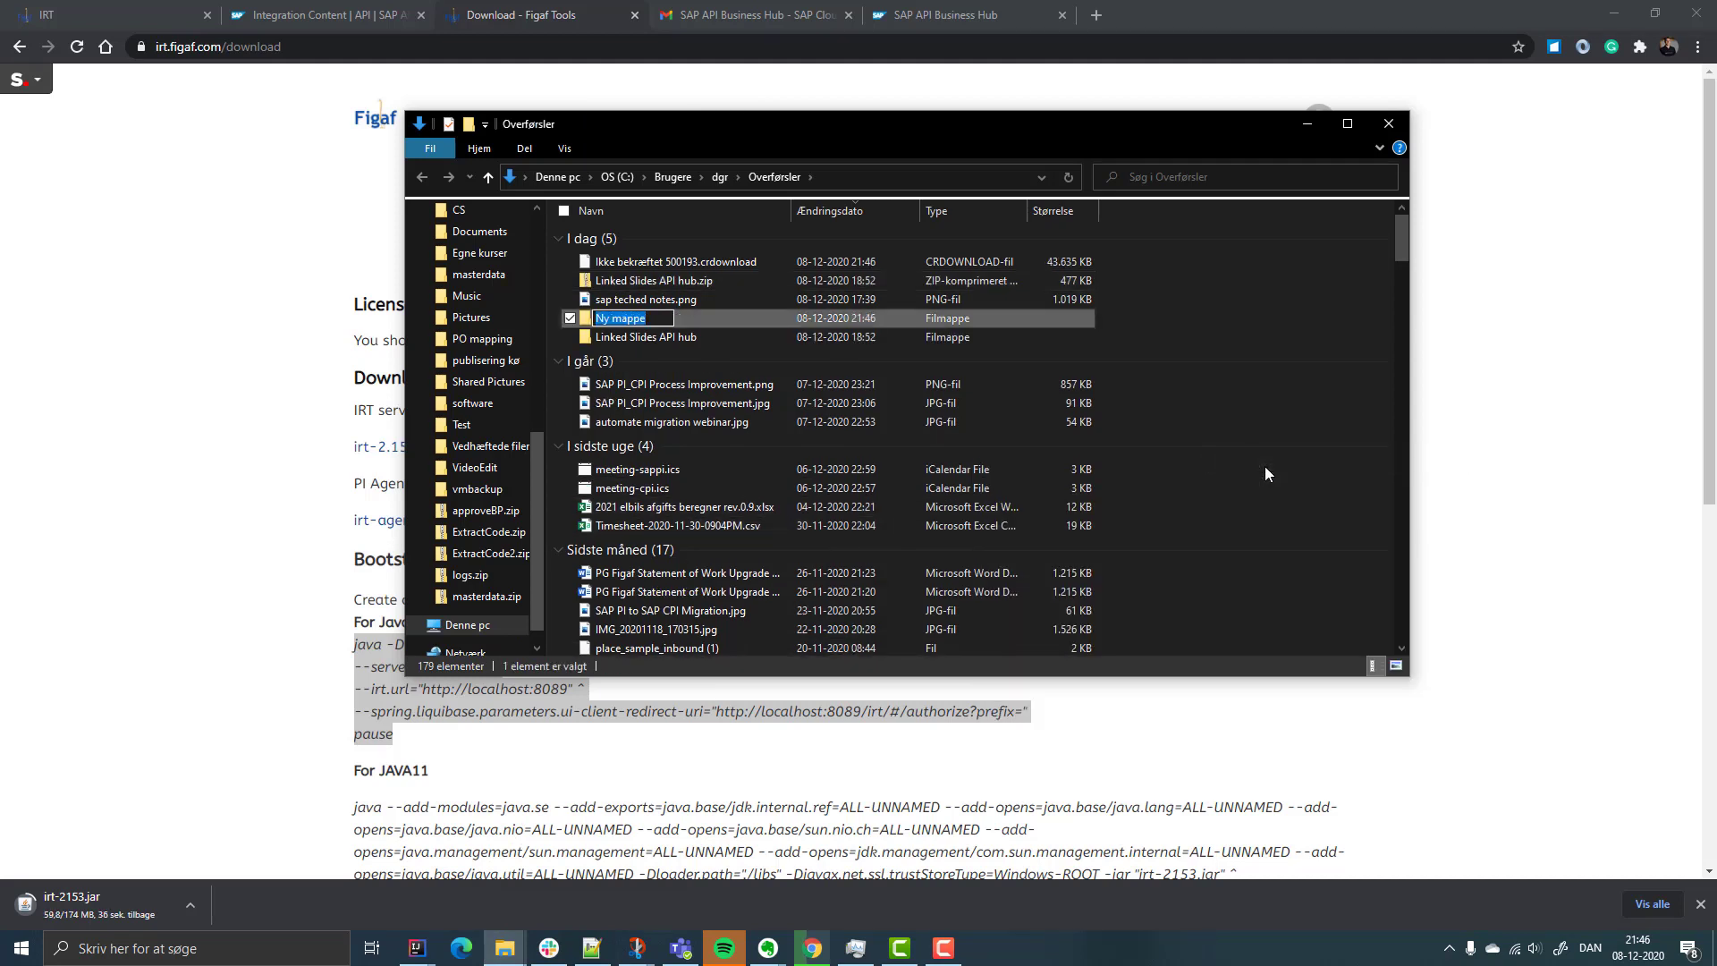
{"action": "type", "text": "figafdev"}
{"action": "key", "text": "Return"}
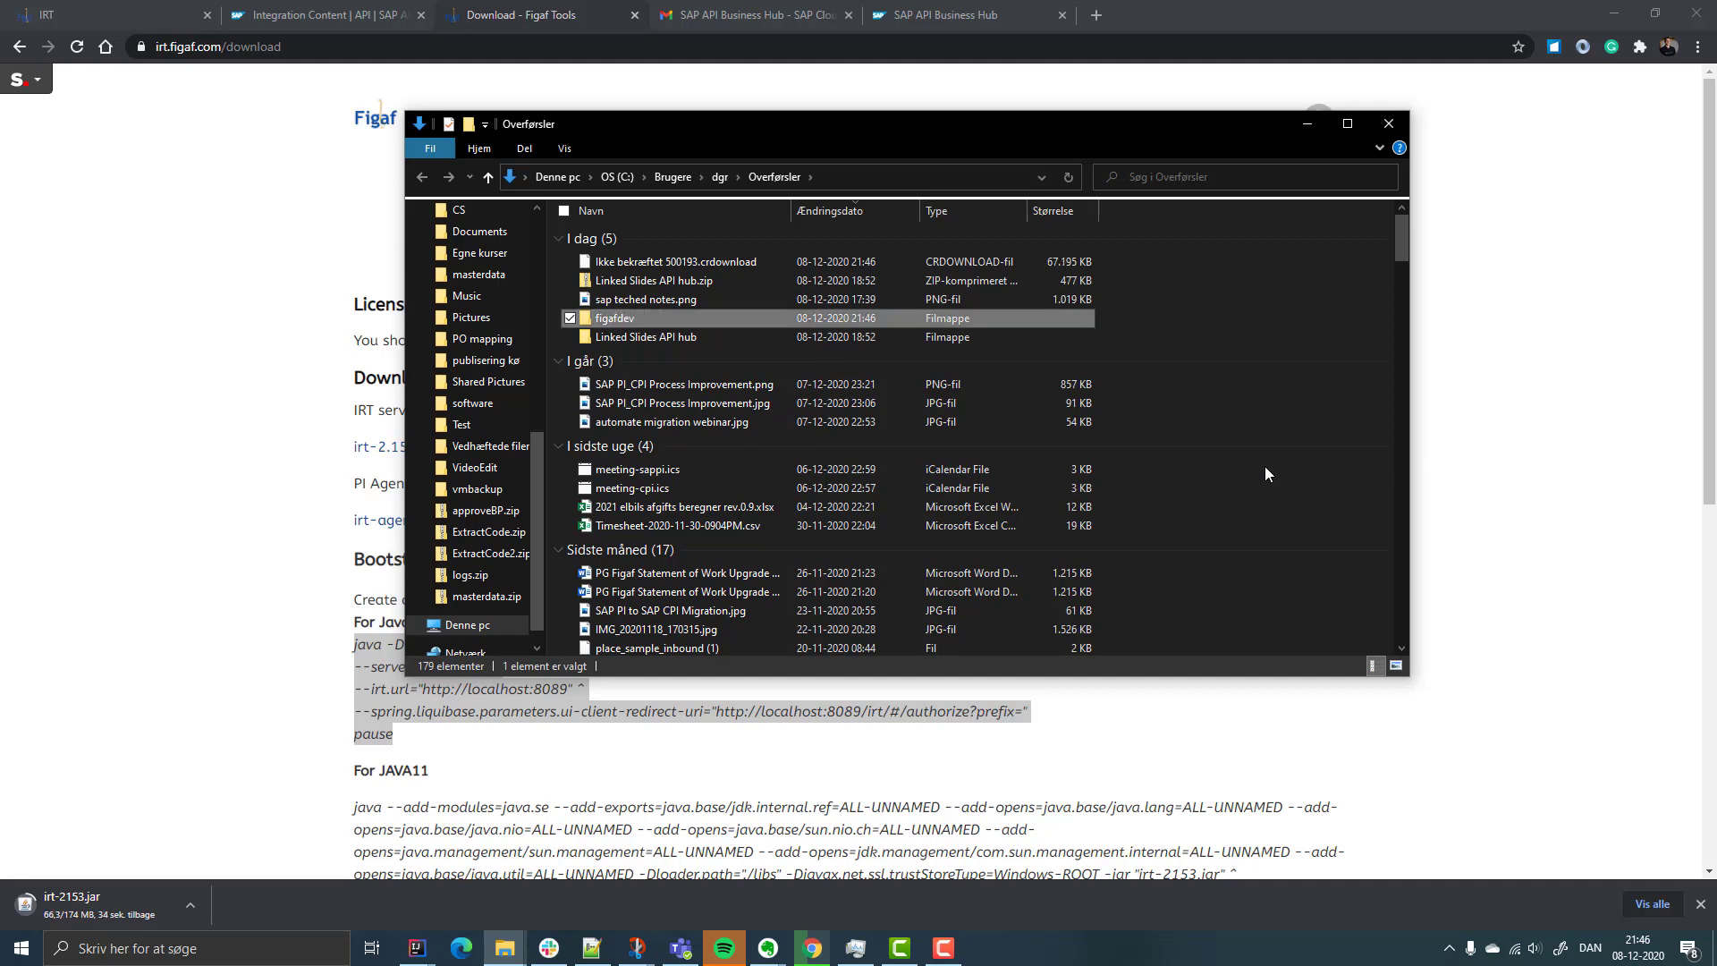
Step: Create a new text document in the figafdev folder and name it figaf.bat
{"action": "key", "text": "Return"}
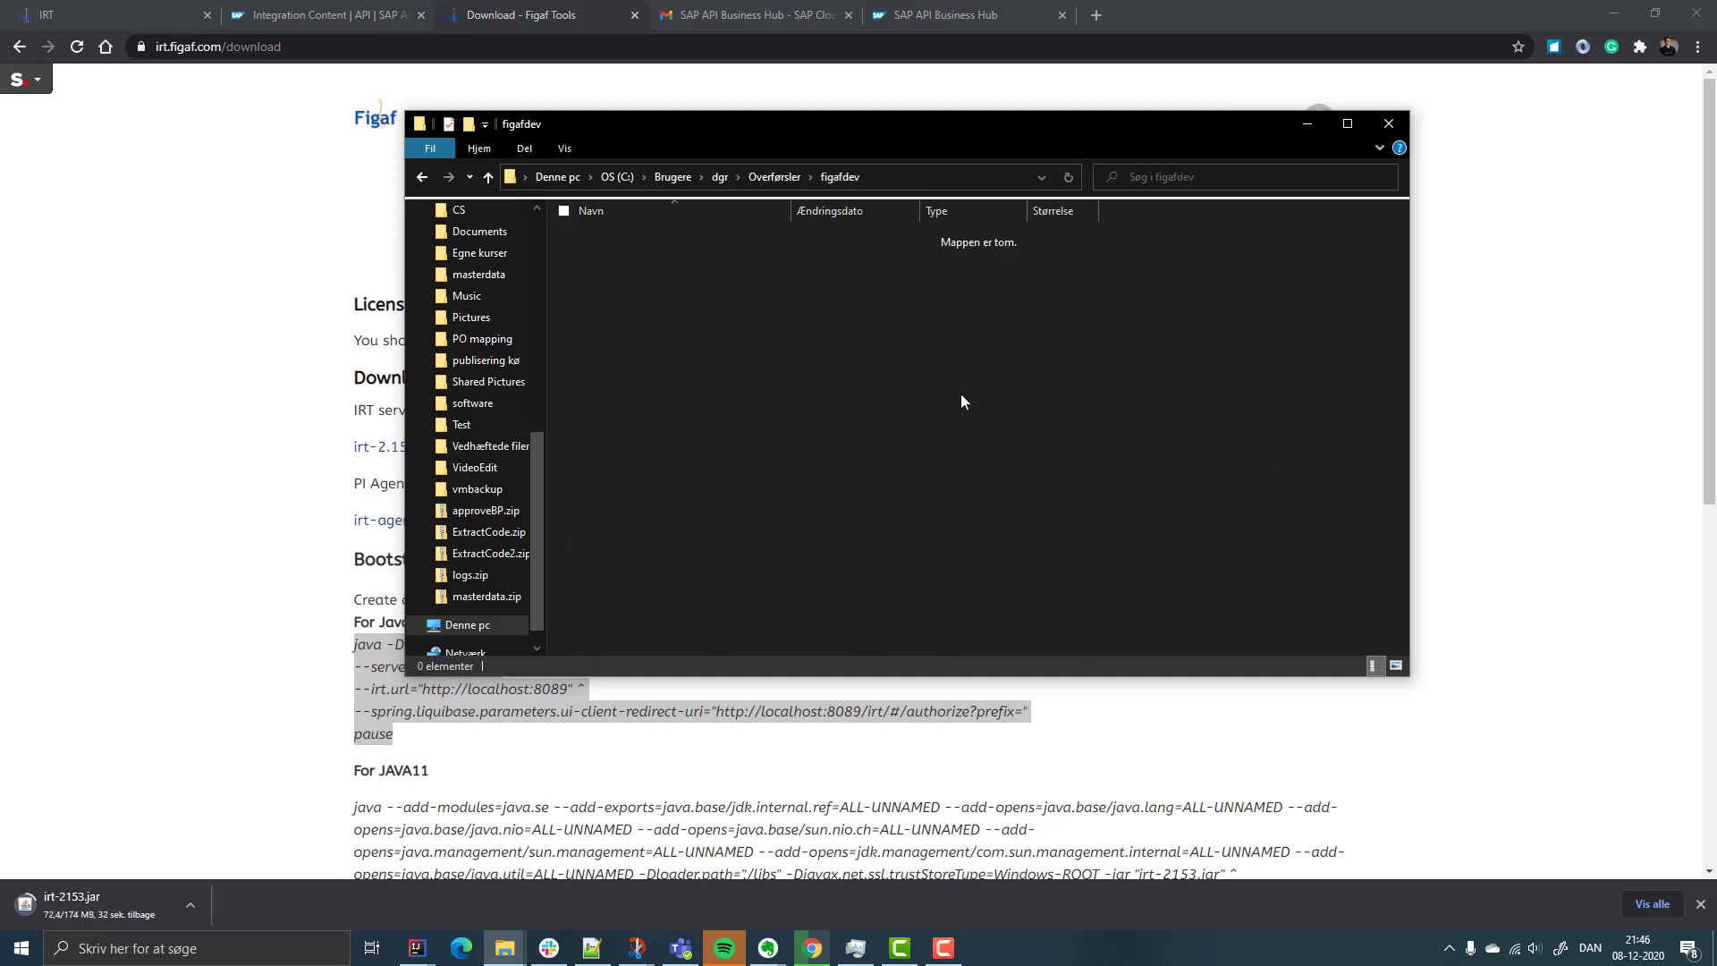
{"action": "right_click", "coordinate": [961, 393]}
{"action": "mouse_move", "coordinate": [880, 712]}
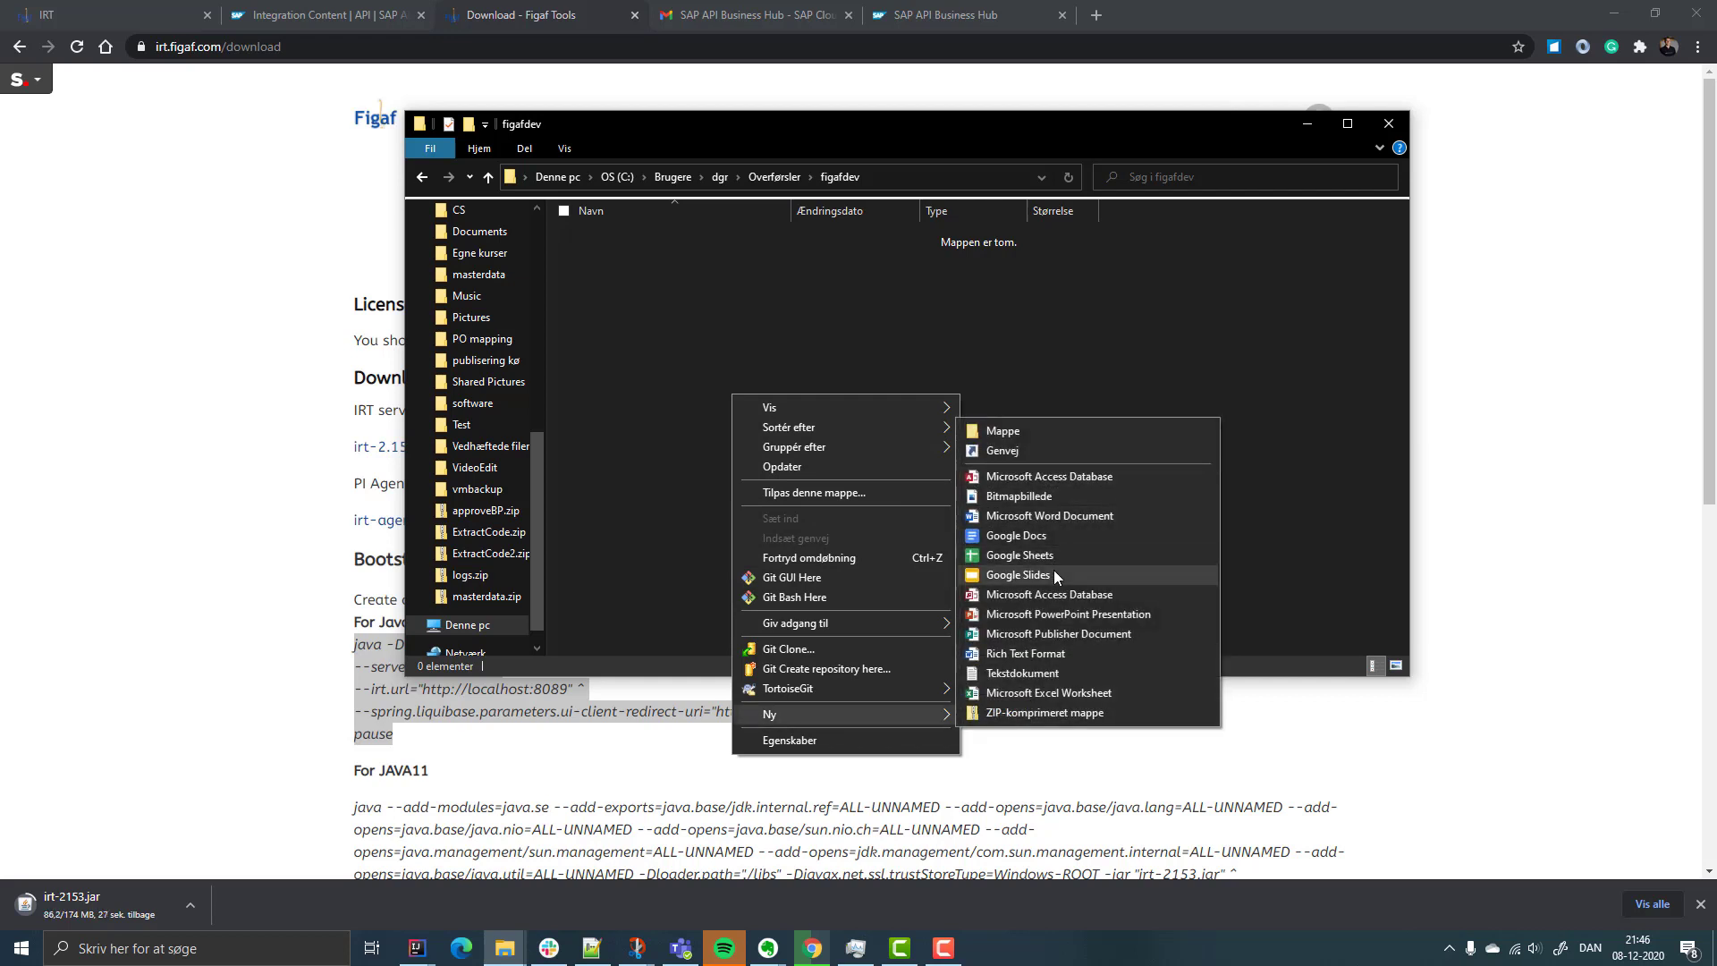
{"action": "left_click", "coordinate": [1058, 673]}
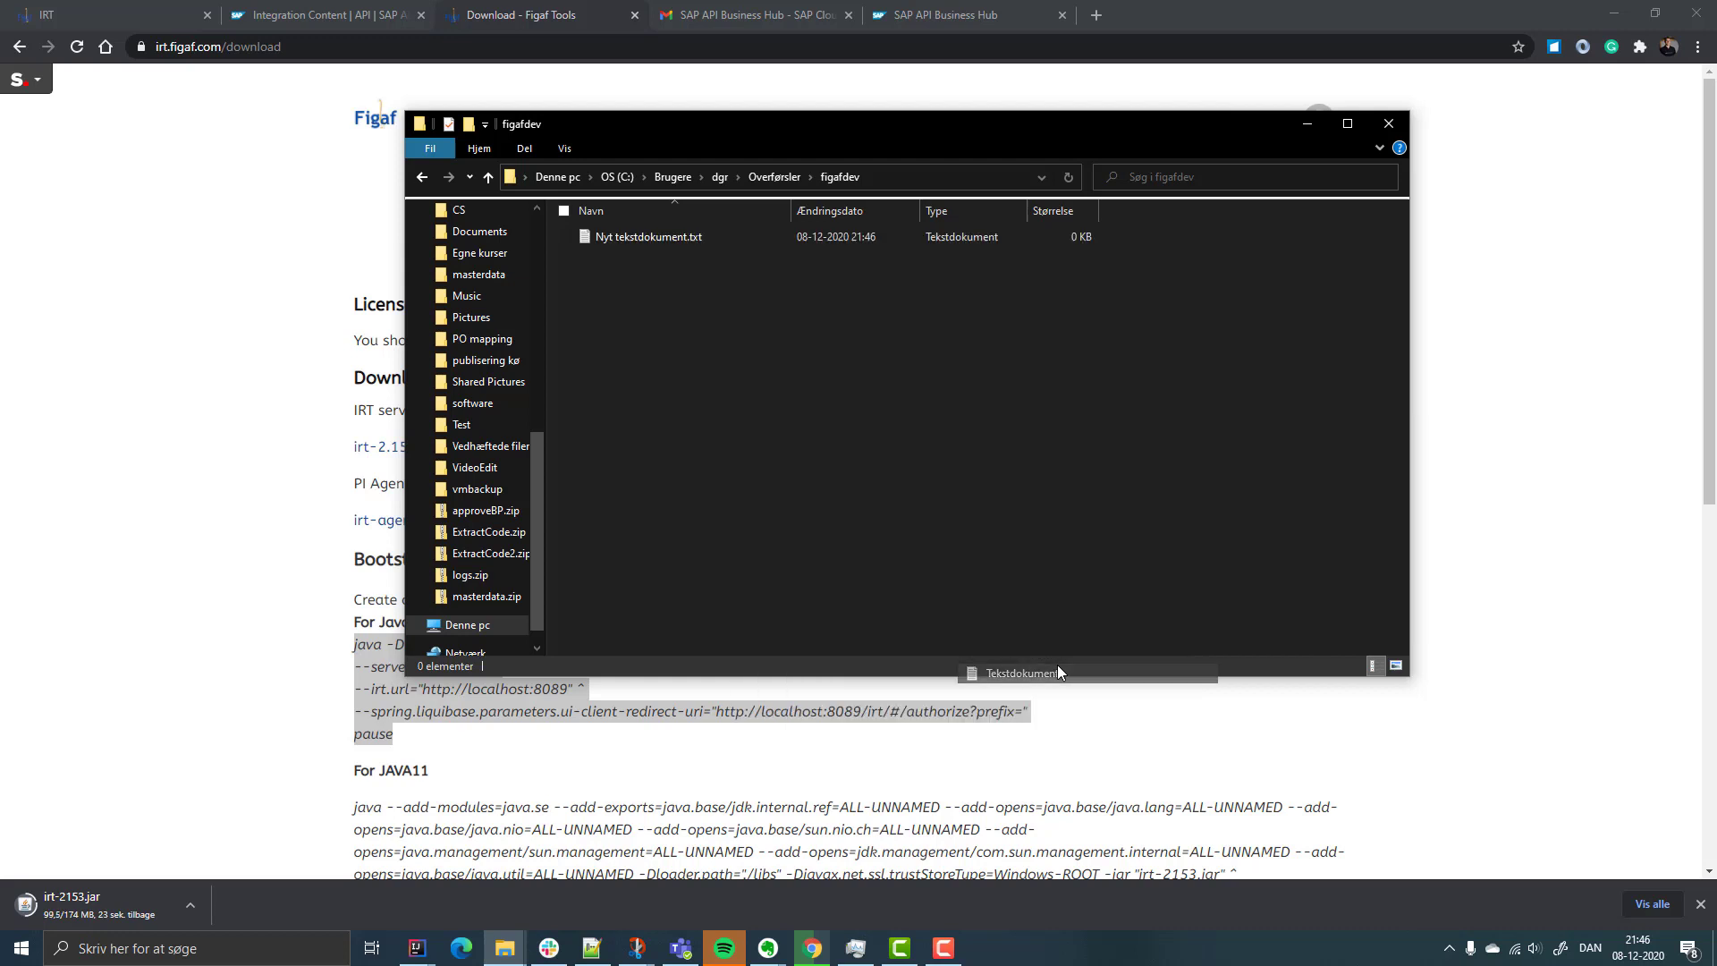
{"action": "type", "text": "figaf"}
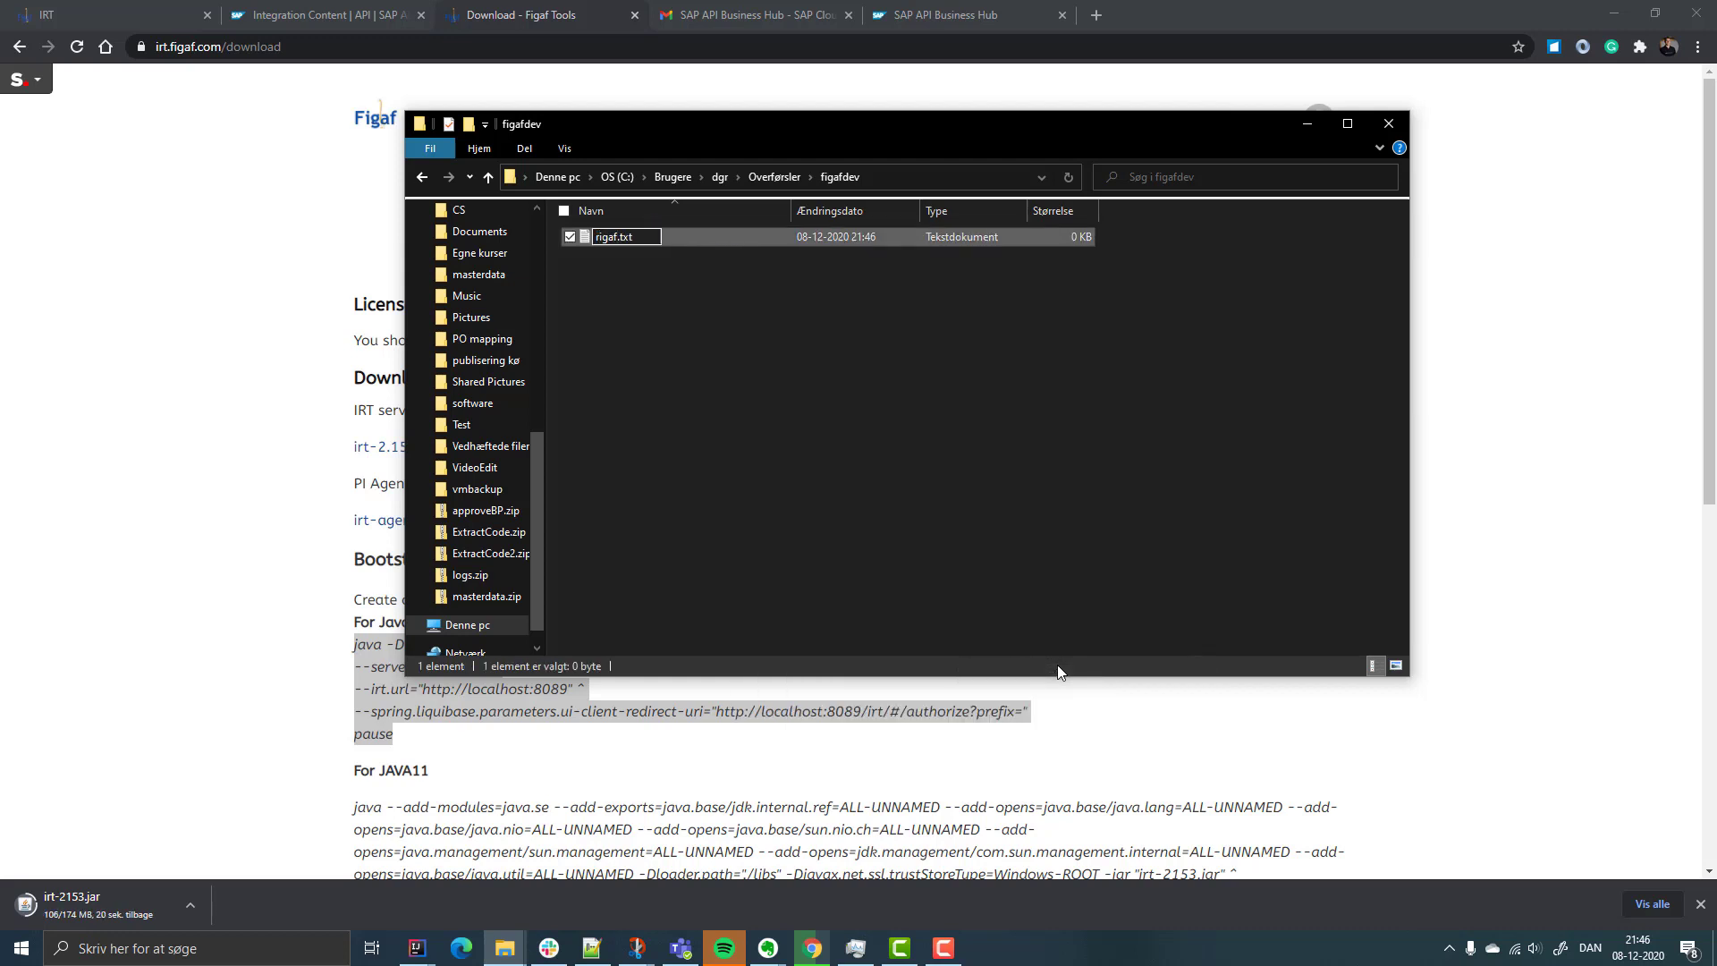
{"action": "key", "text": "BackSpace"}
{"action": "key", "text": "BackSpace"}
{"action": "key", "text": "BackSpace"}
{"action": "key", "text": "BackSpace"}
{"action": "key", "text": "BackSpace"}
{"action": "type", "text": "figaf.bat"}
{"action": "key", "text": "Delete"}
{"action": "key", "text": "Delete"}
{"action": "key", "text": "Delete"}
{"action": "key", "text": "Delete"}
{"action": "key", "text": "Return"}
{"action": "key", "text": "Return"}
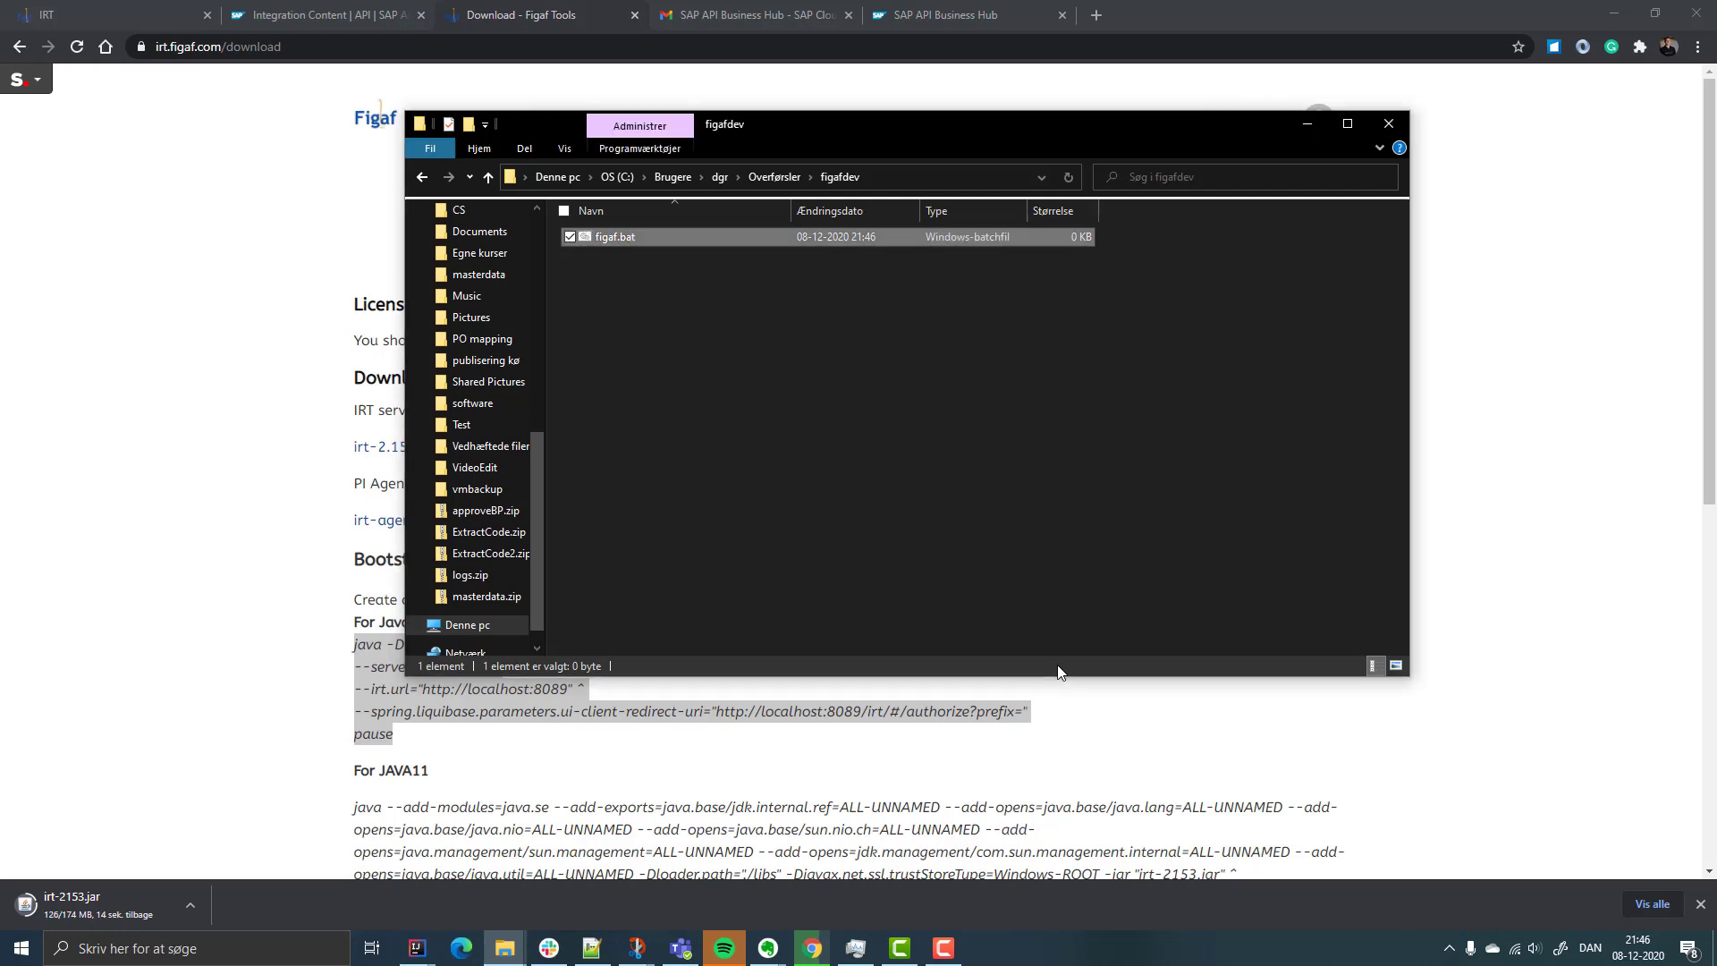
Step: Open figaf.bat in Notepad++ and paste the copied Java8 bootstrap script into it
{"action": "right_click", "coordinate": [621, 237]}
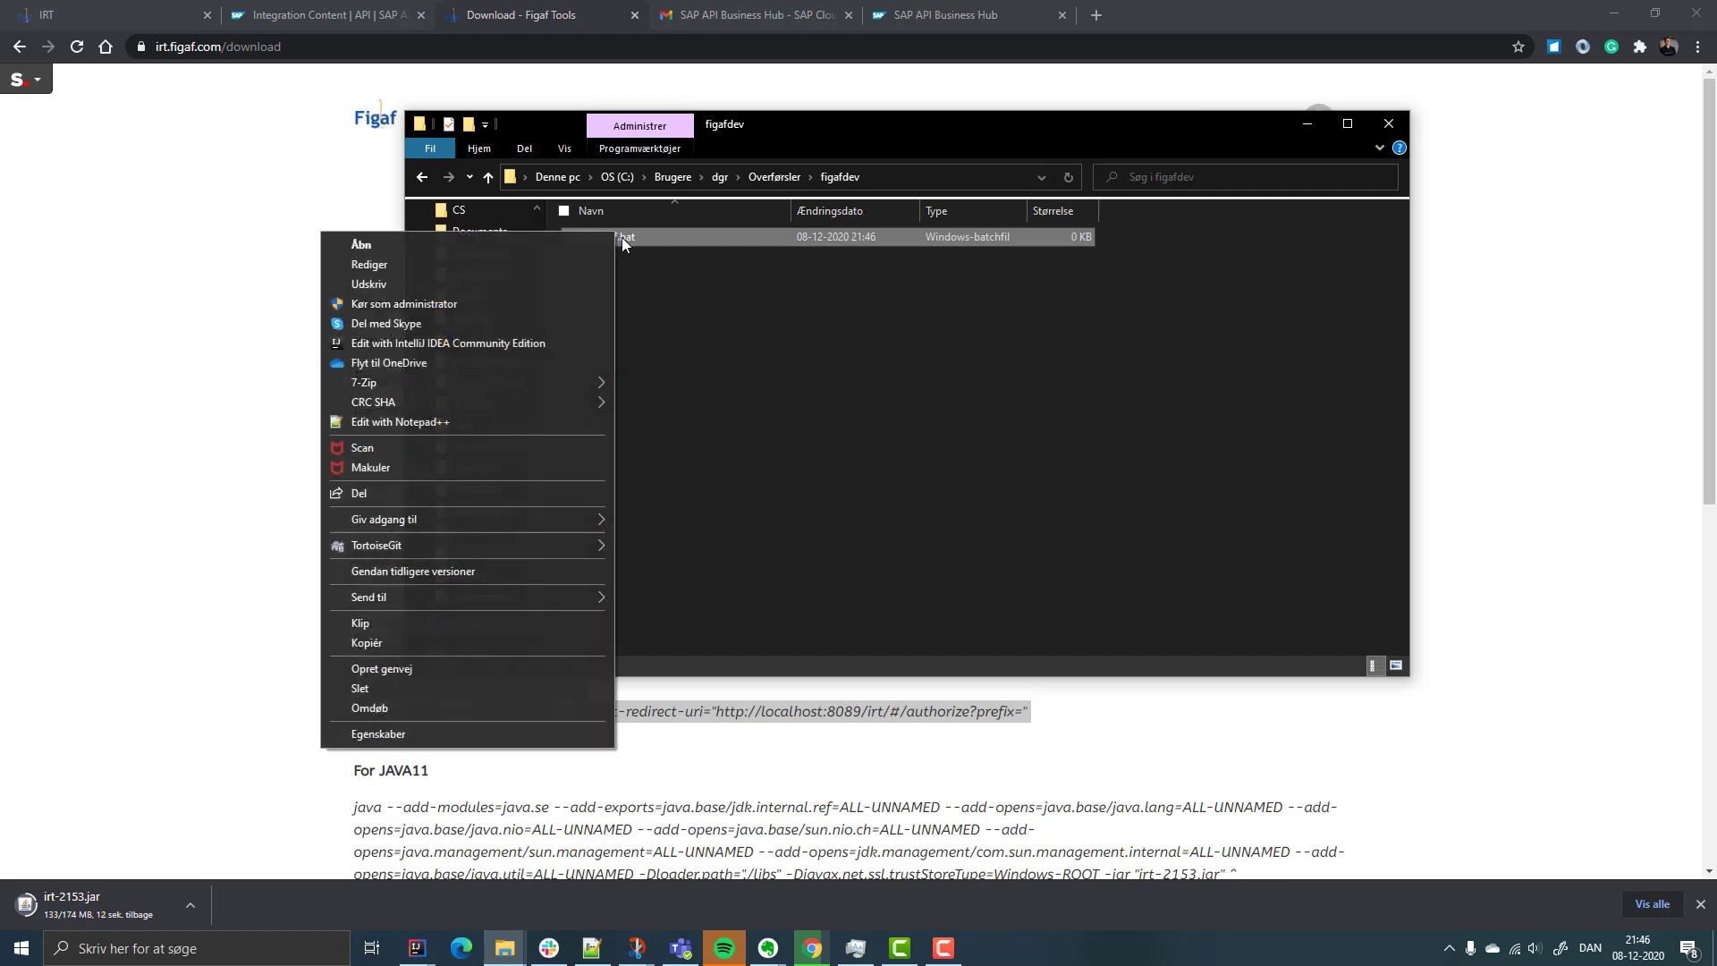
{"action": "left_click", "coordinate": [469, 421]}
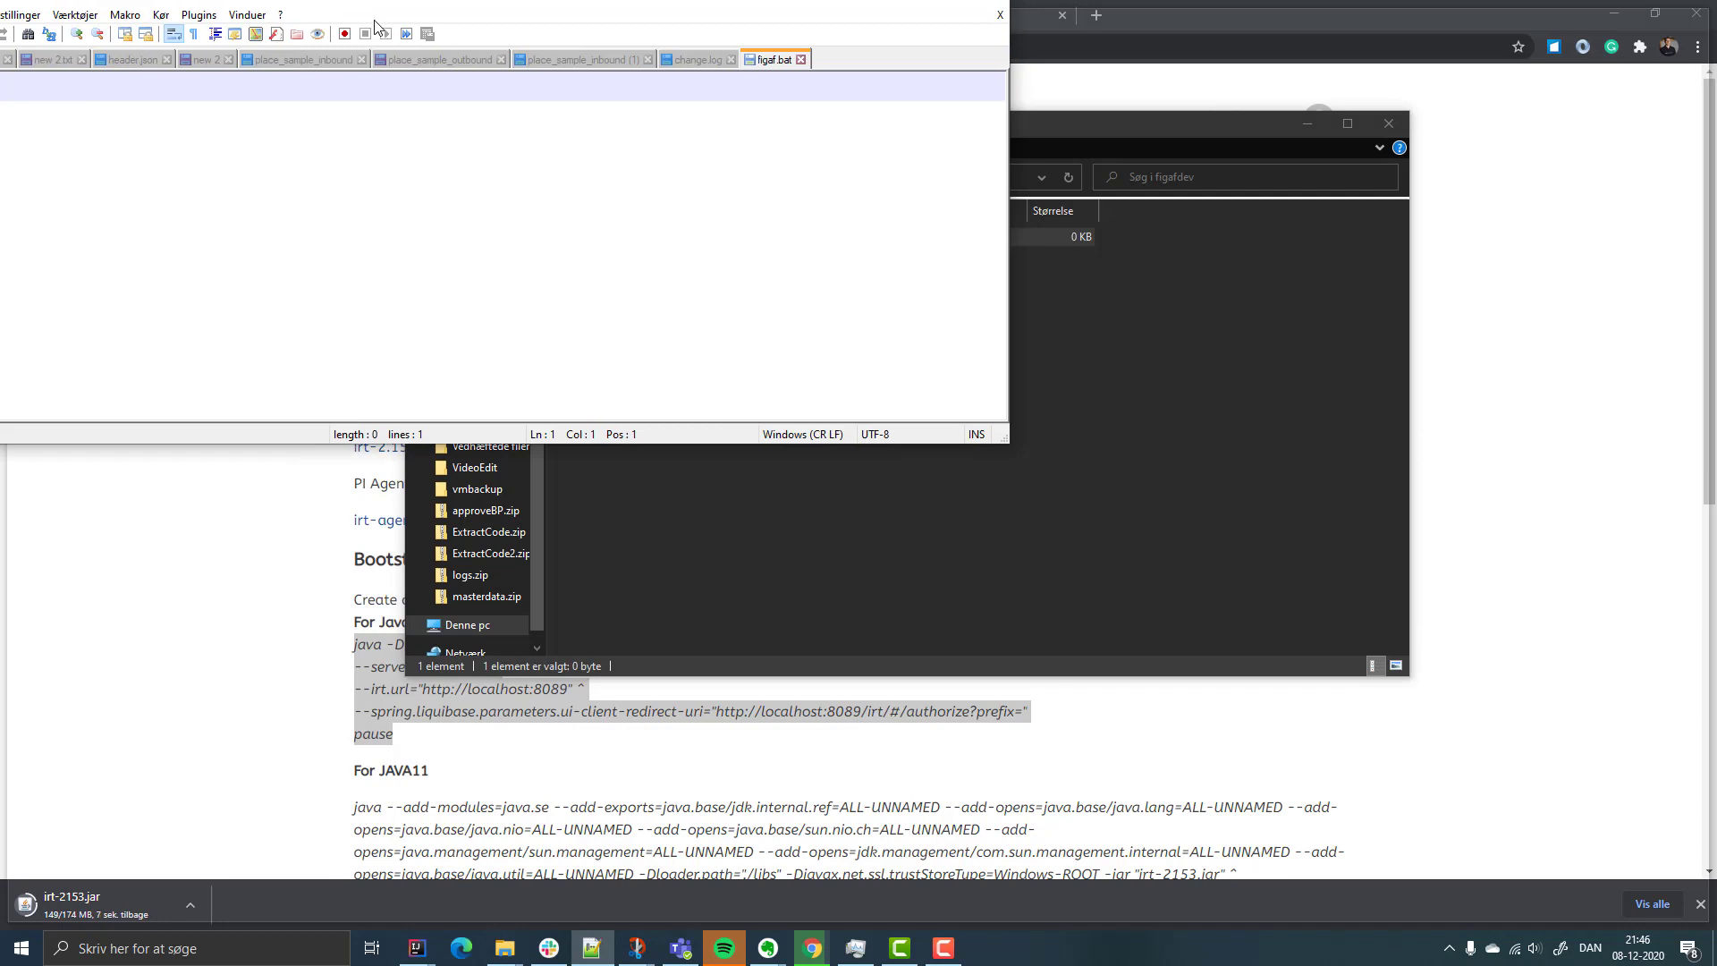
{"action": "left_click_drag", "start_coordinate": [391, 20], "coordinate": [749, 142]}
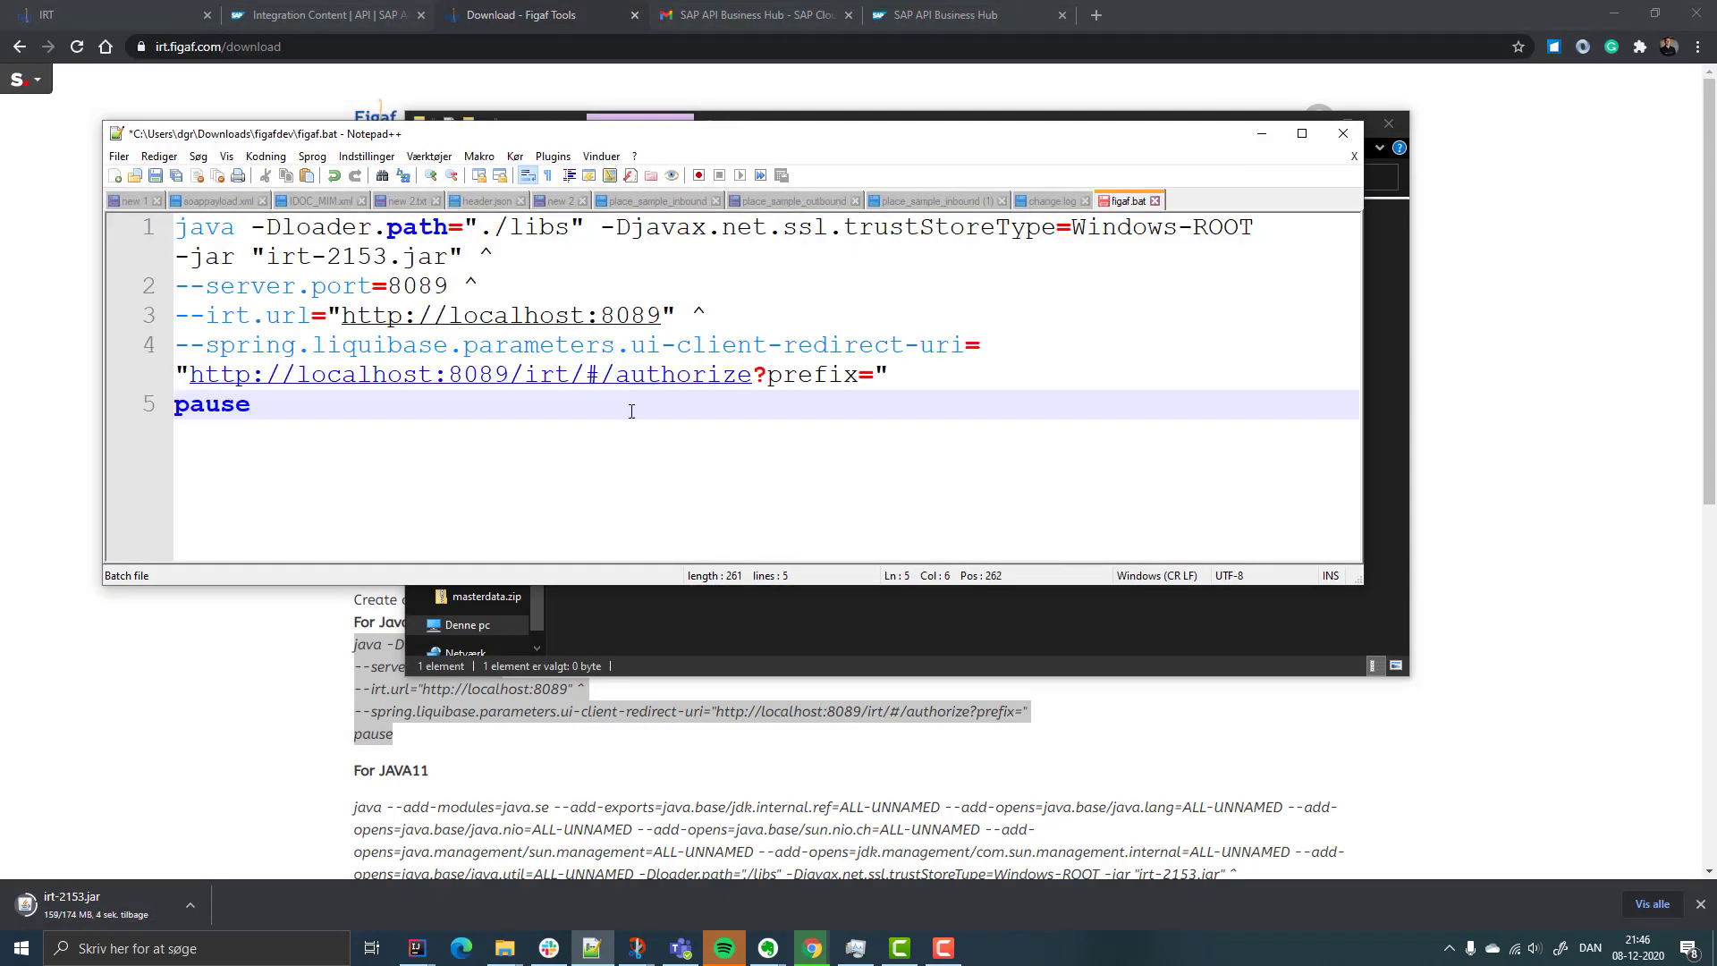
Step: Keep the downloaded irt-2153.jar despite the browser's file type warning and move it from Overførsler into the figafdev folder
{"action": "left_click", "coordinate": [642, 612]}
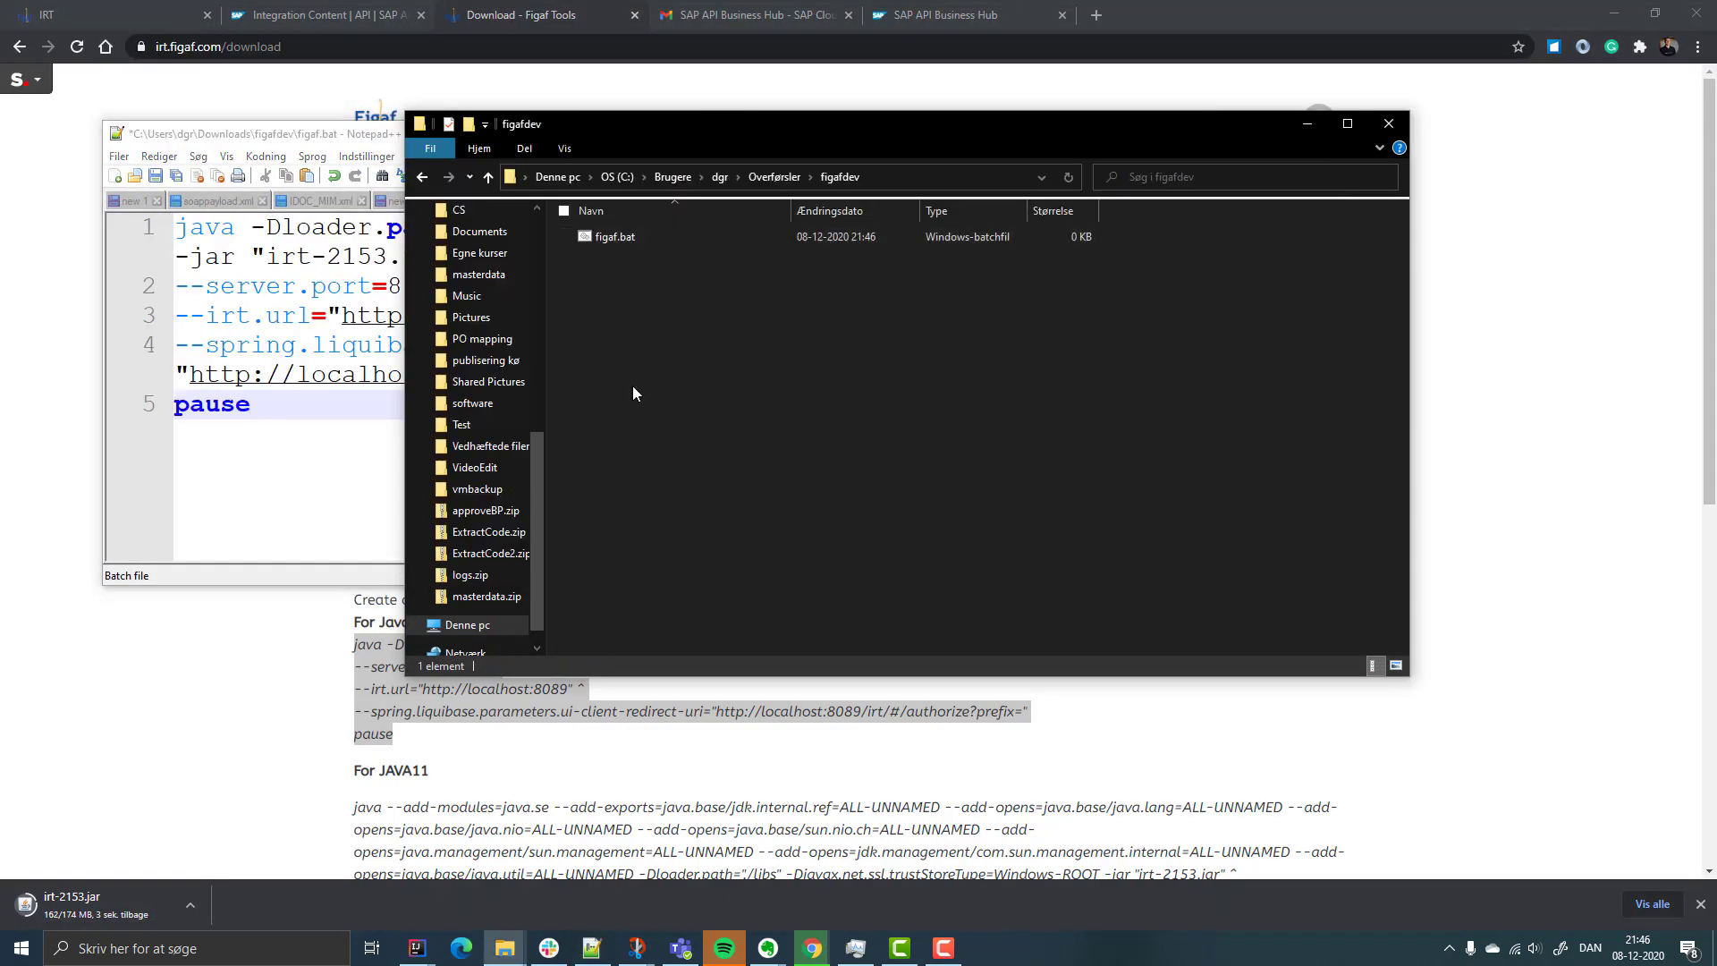
{"action": "left_click", "coordinate": [775, 177]}
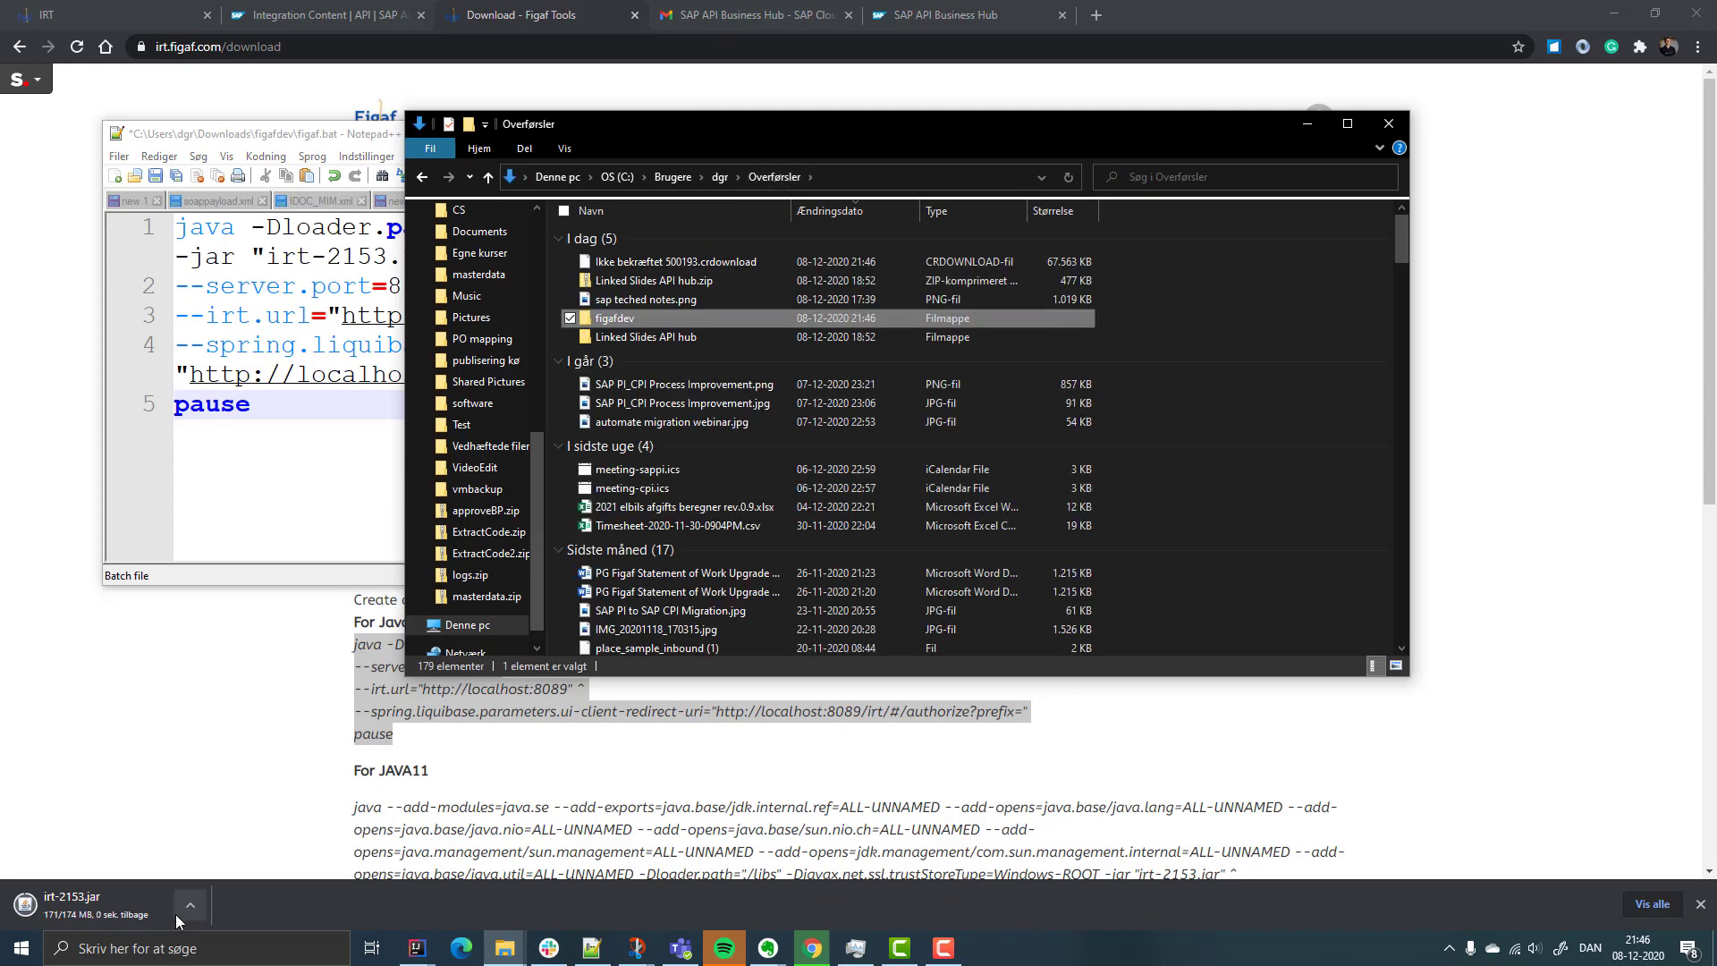
{"action": "left_click", "coordinate": [304, 904]}
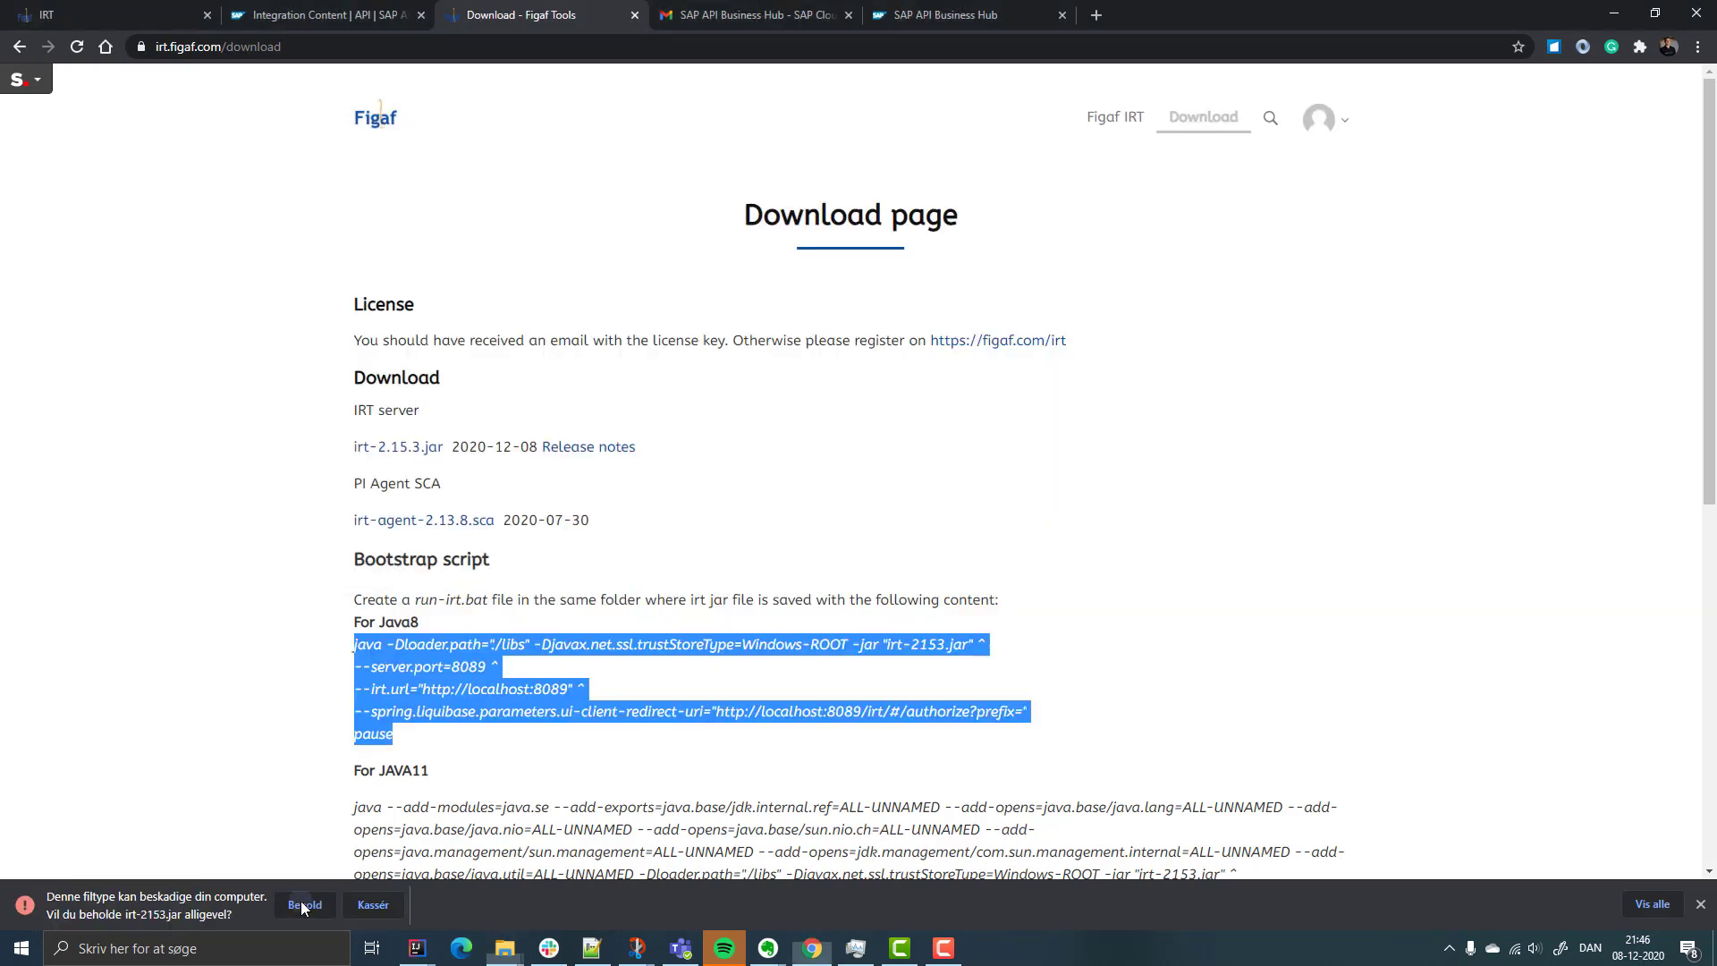
{"action": "key", "text": "alt+Tab"}
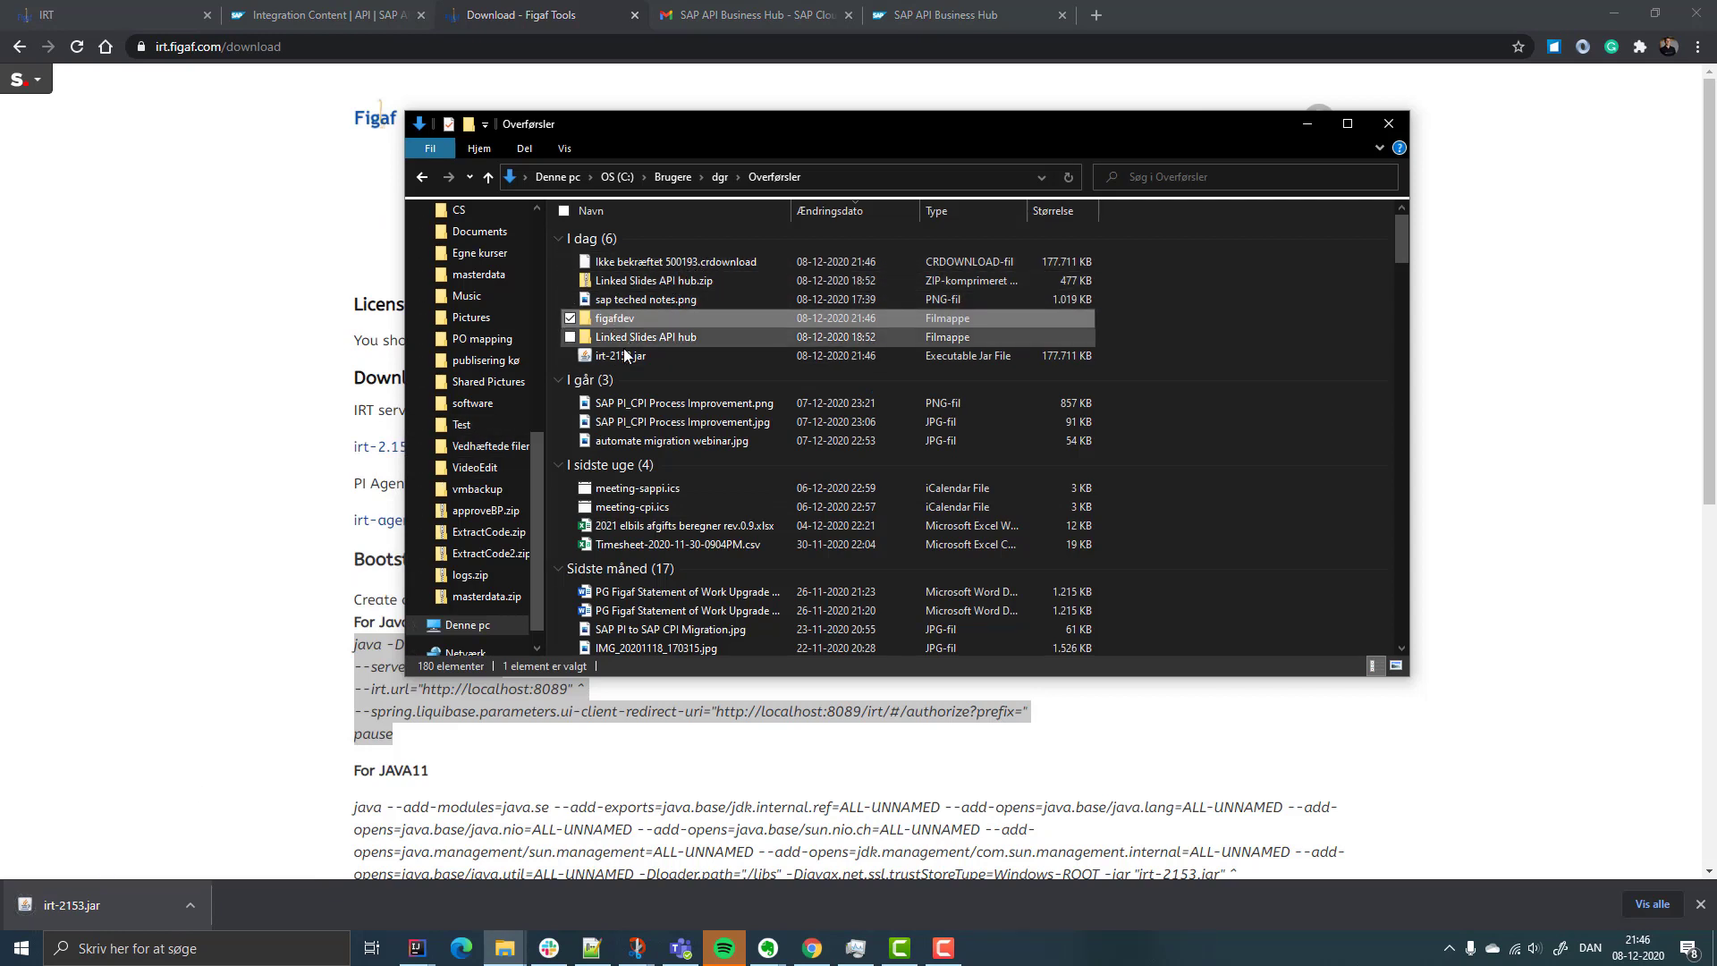
{"action": "left_click_drag", "start_coordinate": [614, 356], "coordinate": [608, 320]}
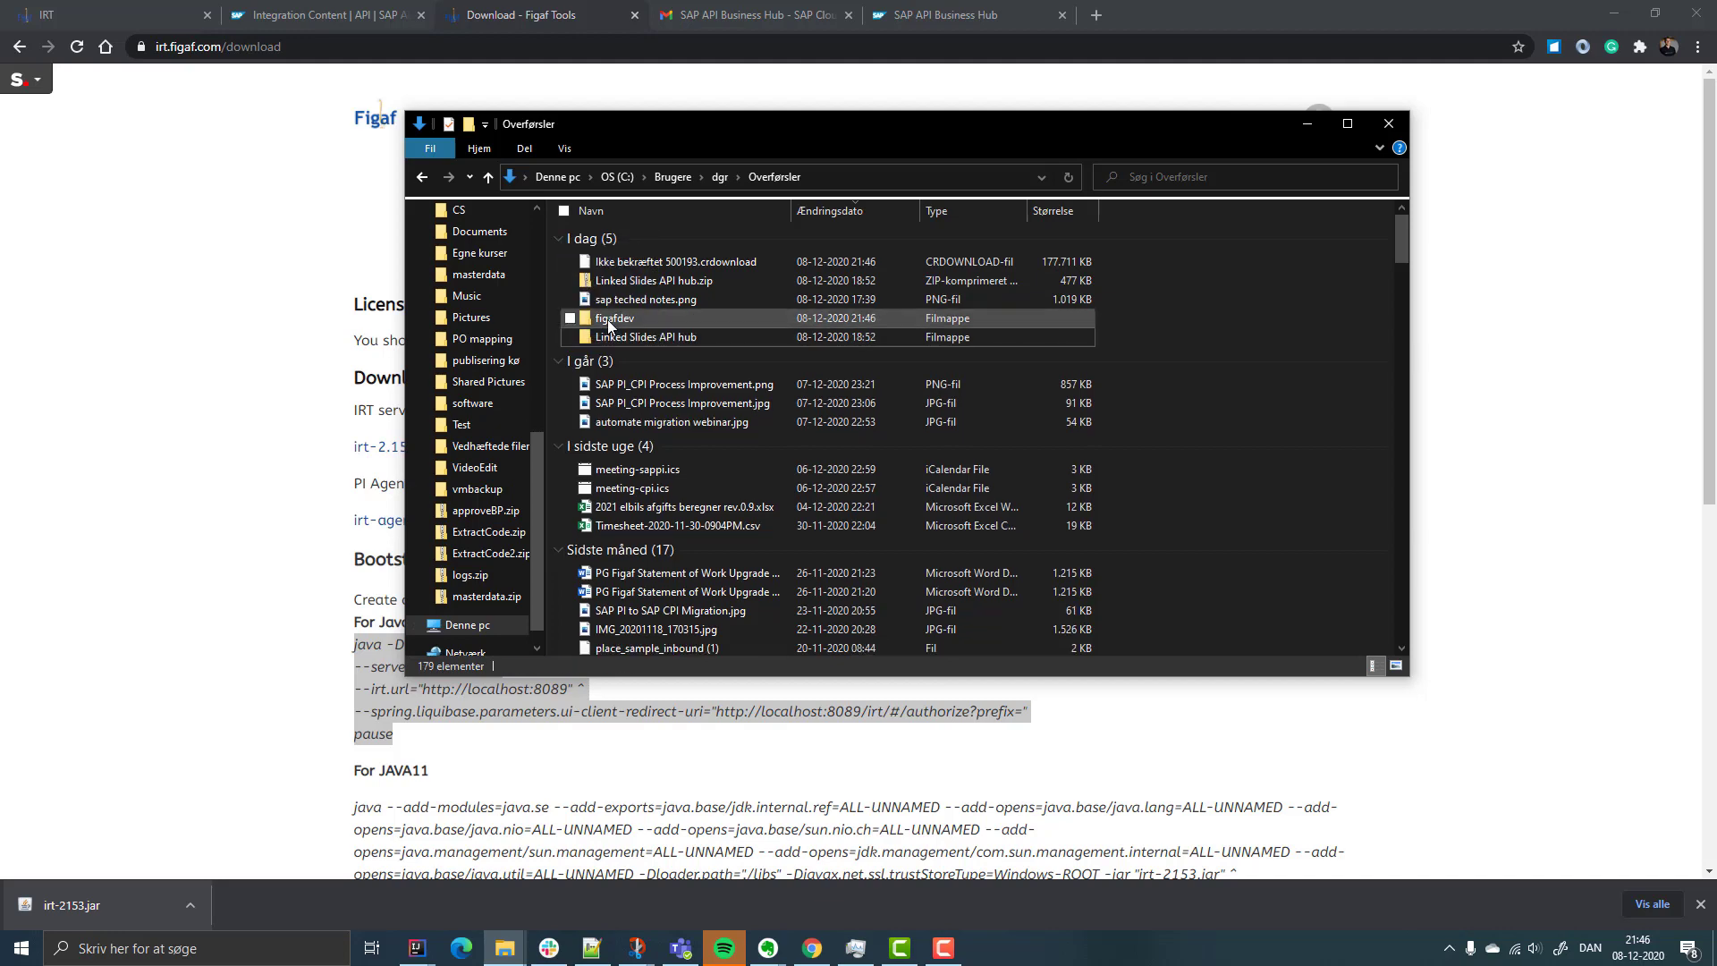
{"action": "double_click", "coordinate": [608, 319]}
Step: Save the pasted script in figaf.bat and return to the figafdev folder
{"action": "key", "text": "super+Tab"}
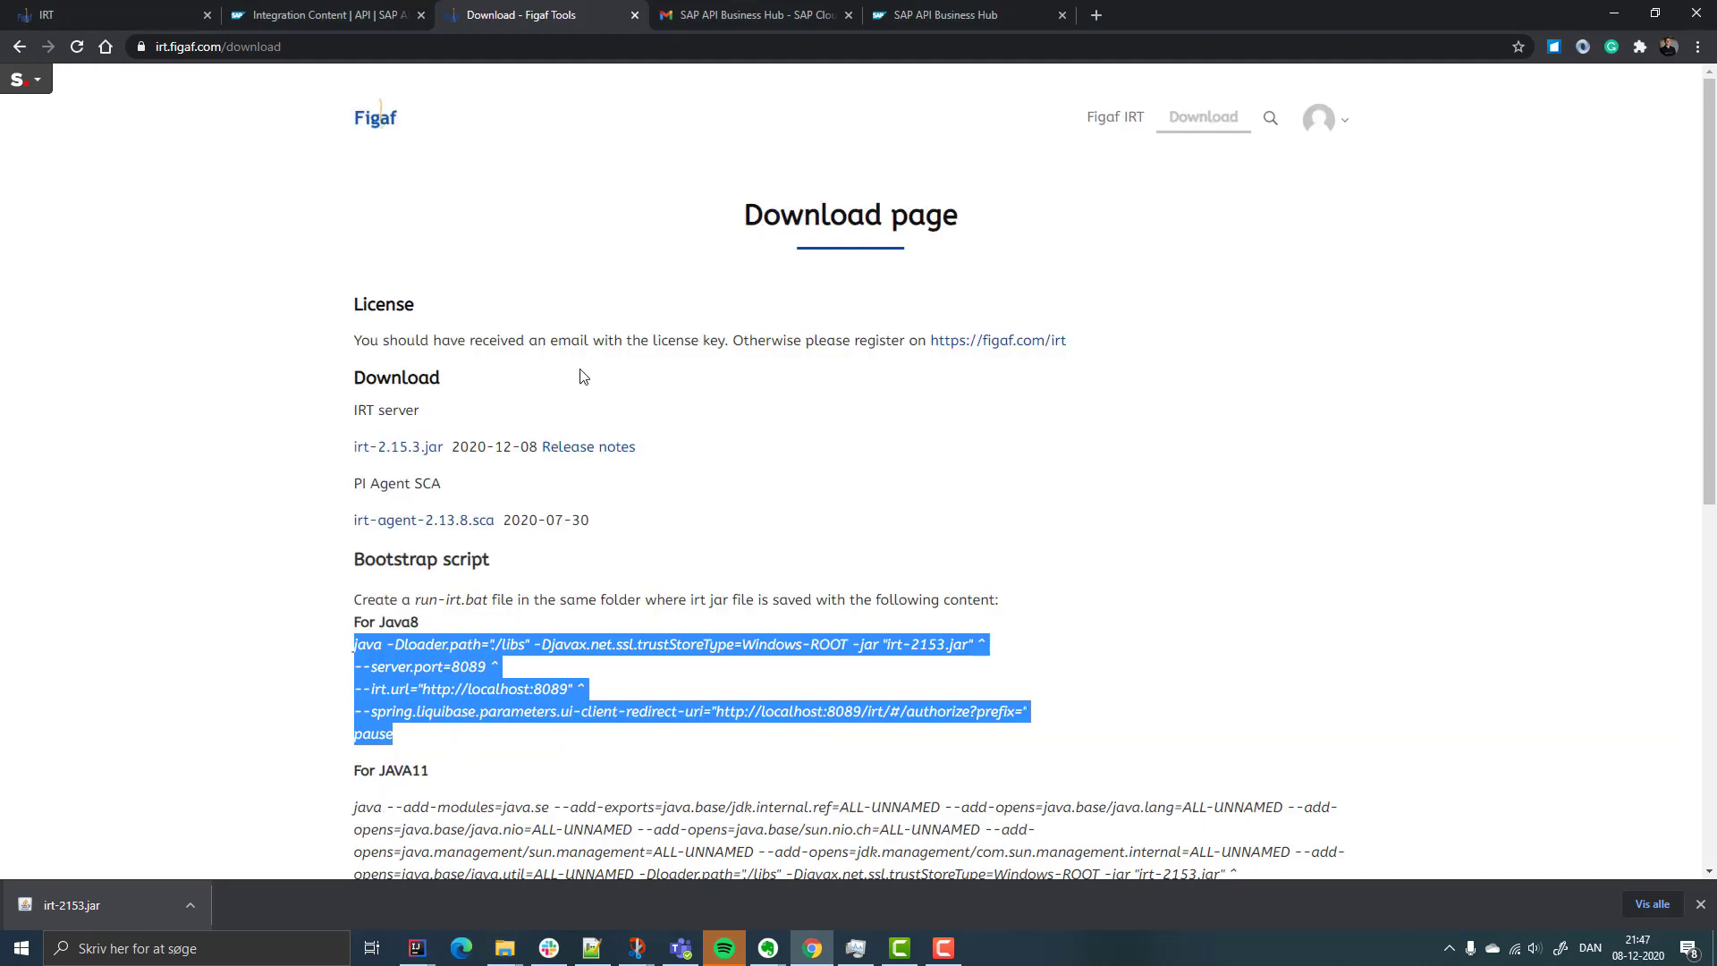
{"action": "key", "text": "alt+Tab"}
{"action": "key", "text": "Tab"}
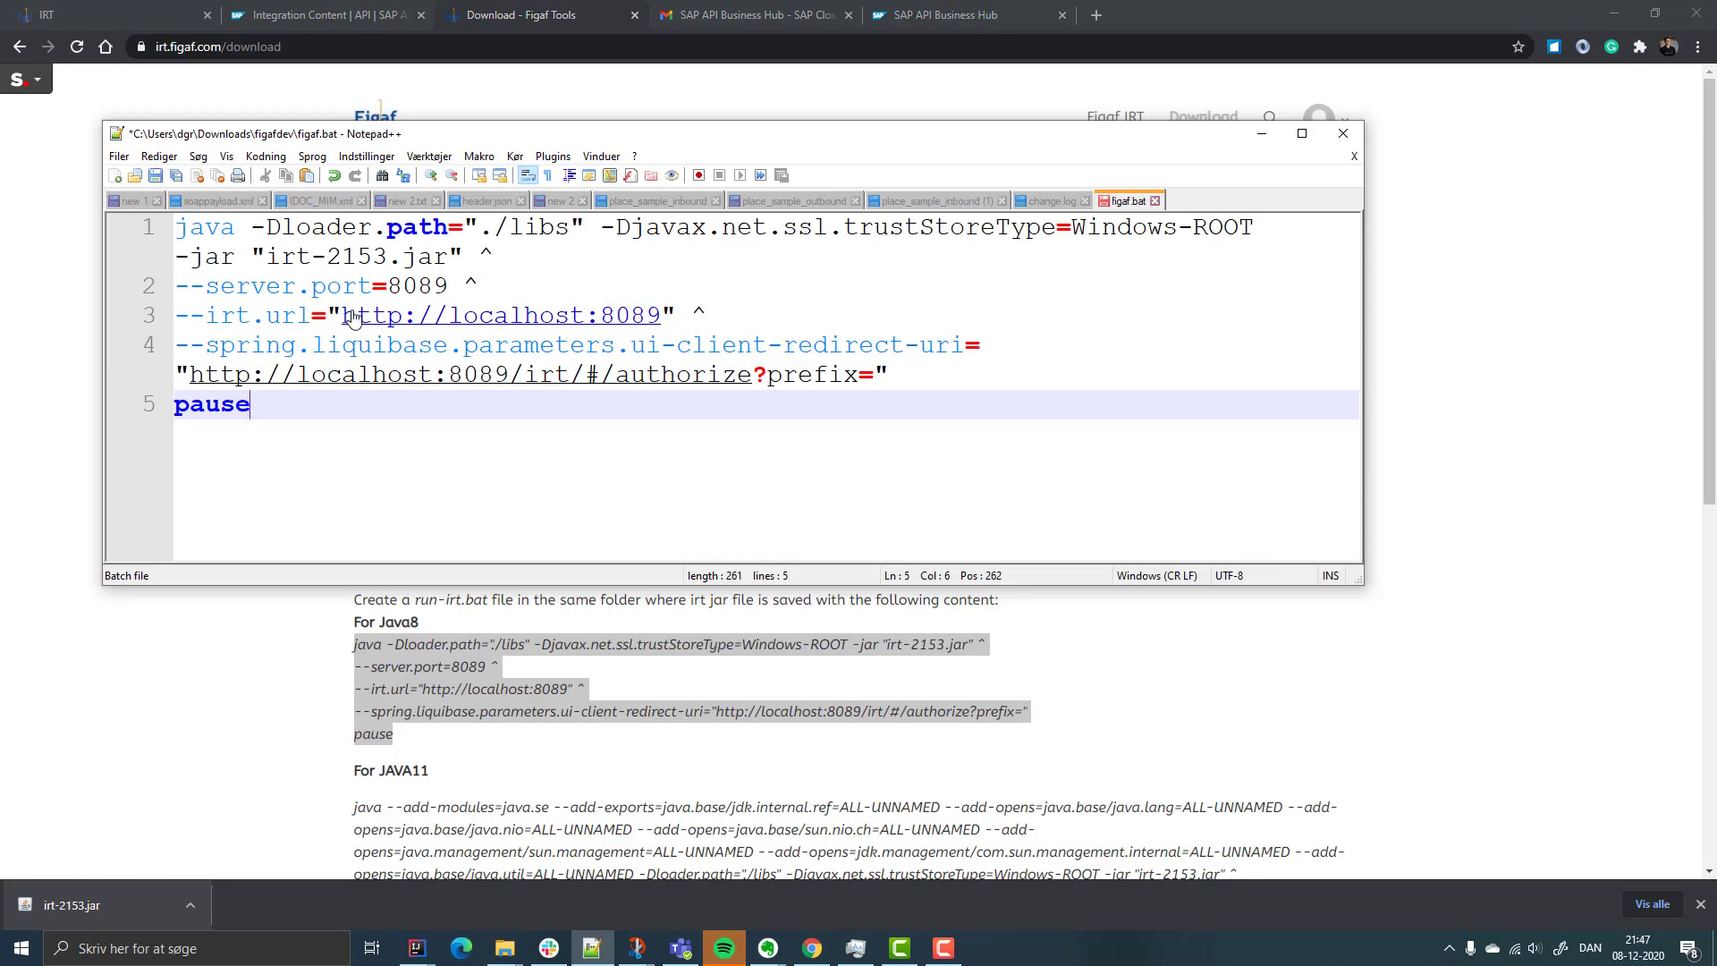
{"action": "key", "text": "alt+Tab"}
{"action": "key", "text": "Tab"}
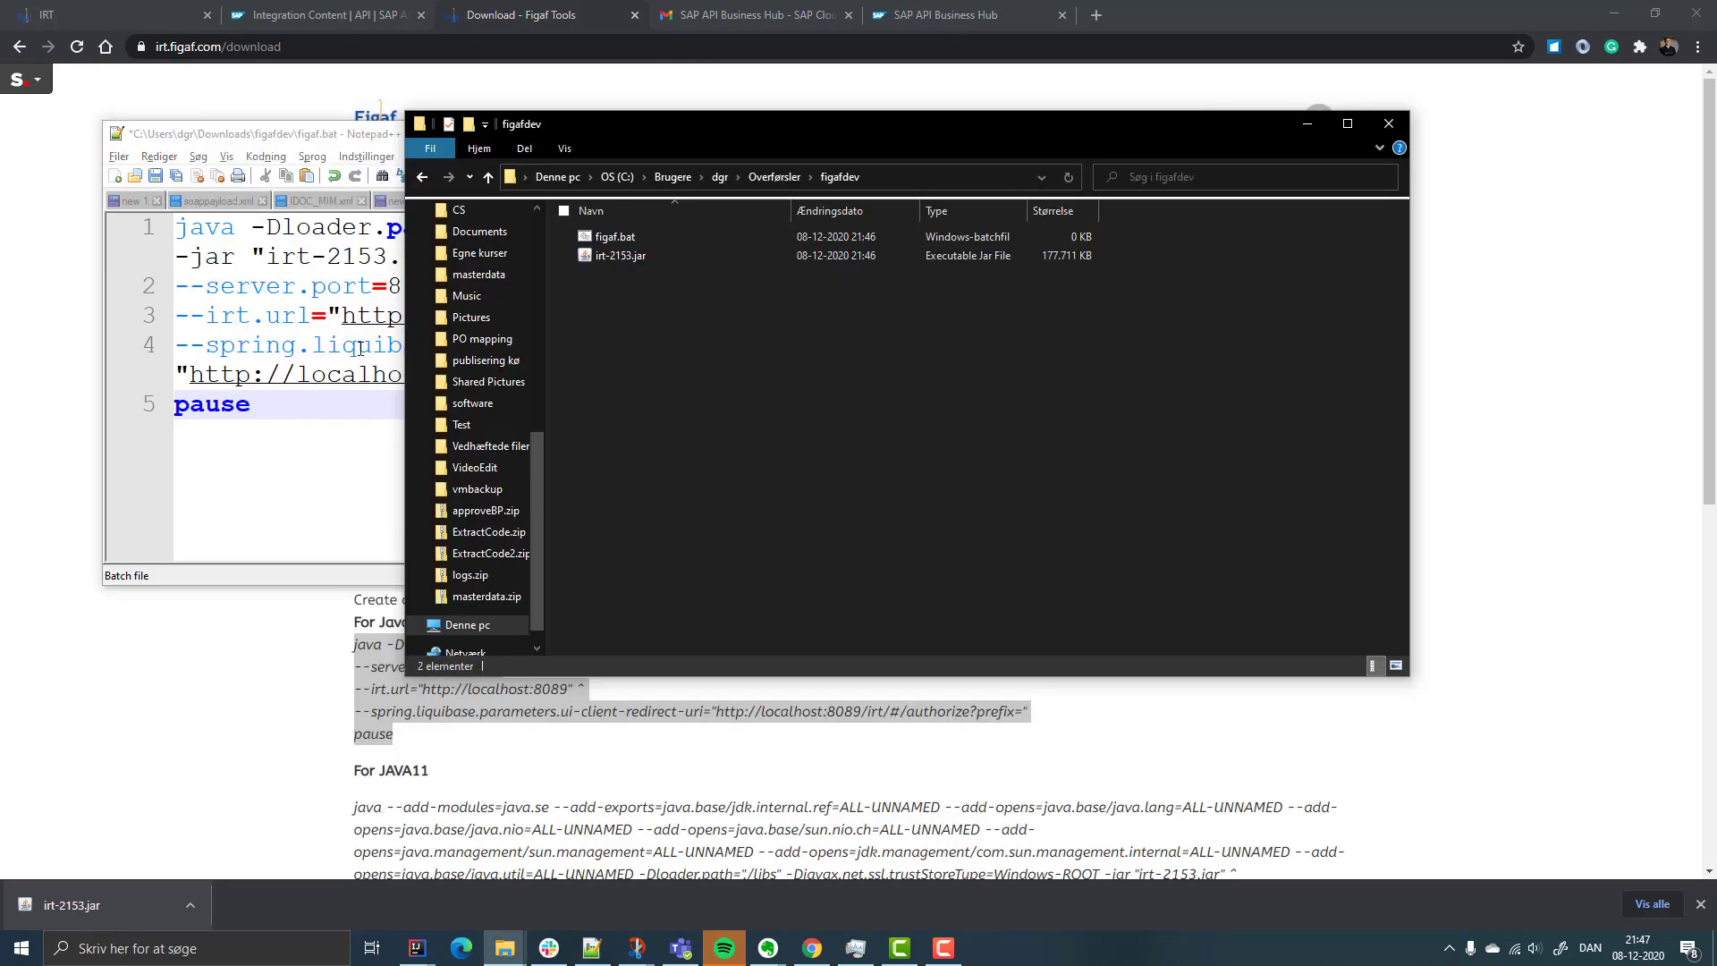
{"action": "left_click", "coordinate": [268, 479]}
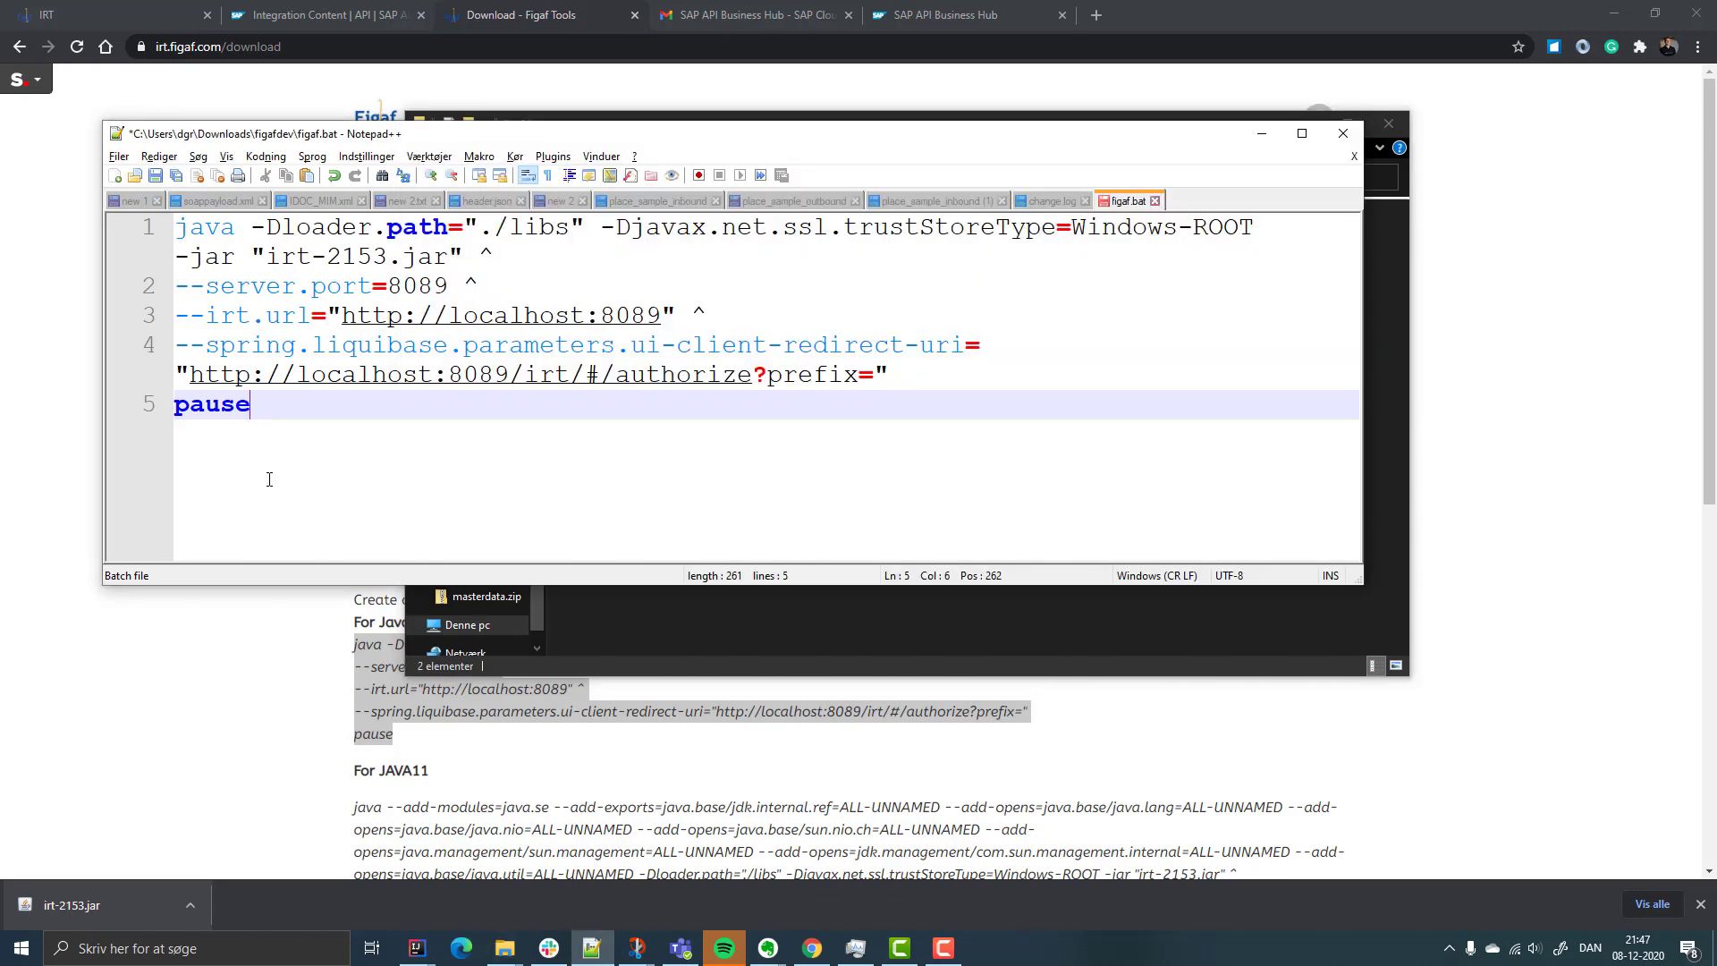
{"action": "key", "text": "alt+Tab"}
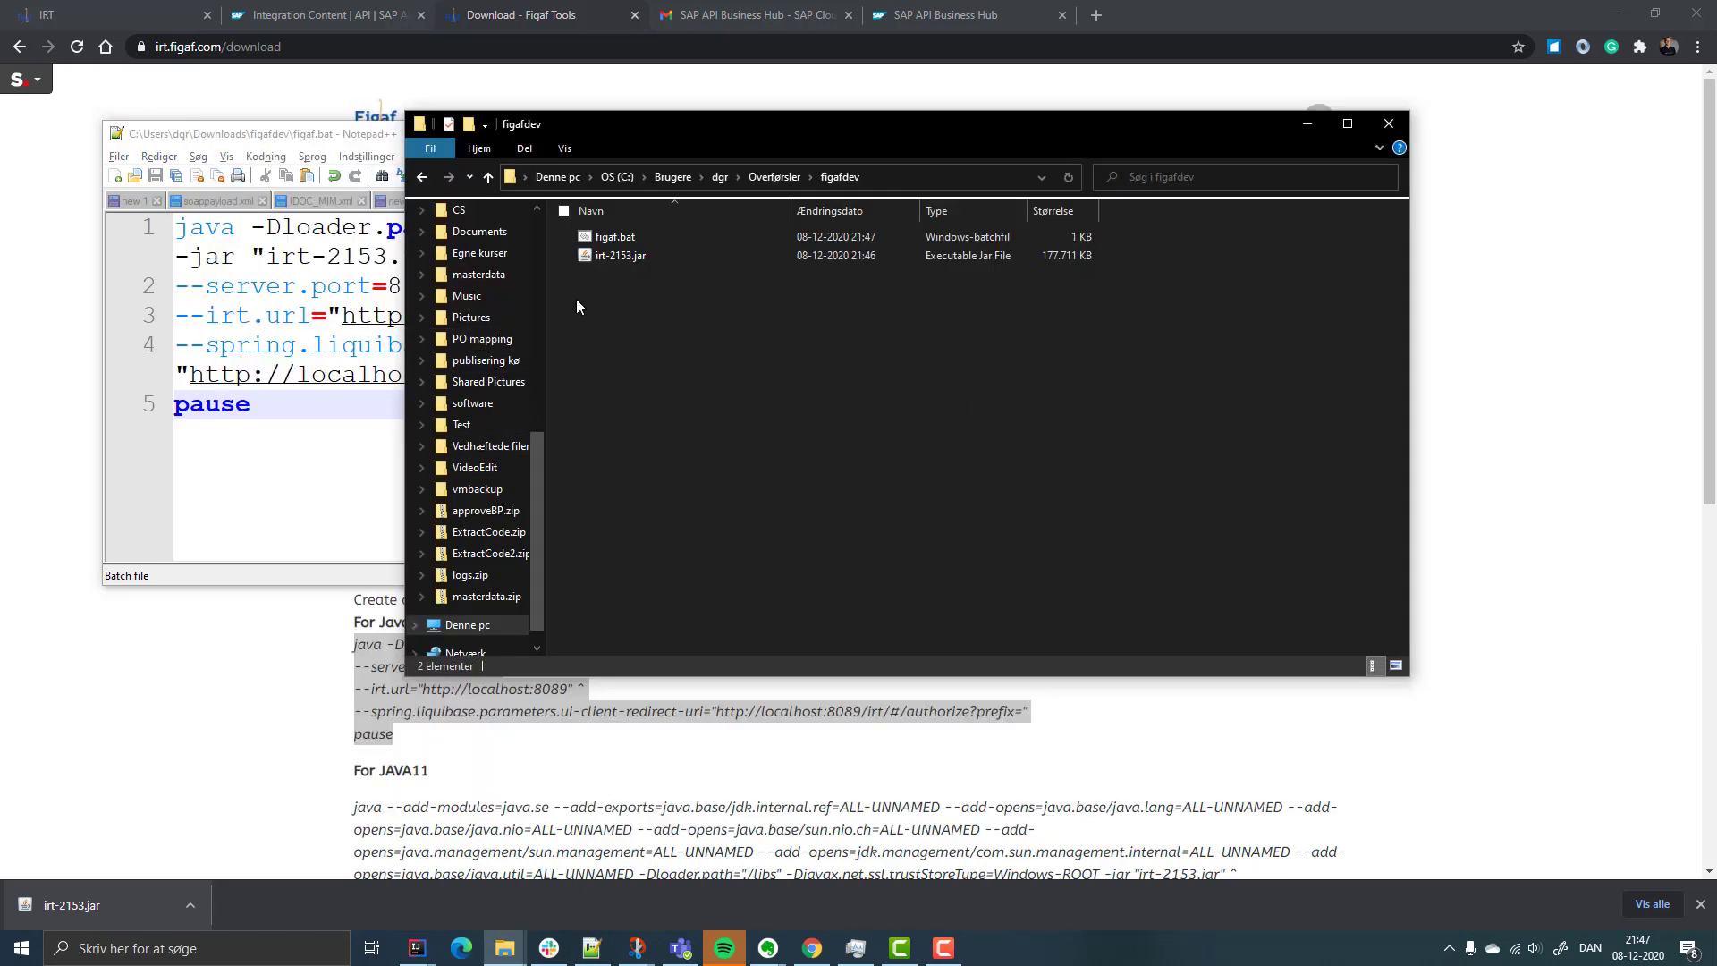
Step: Run figaf.bat to start the IRT server and check the contents of the logs folder in figafdev
{"action": "left_click", "coordinate": [598, 238]}
{"action": "double_click", "coordinate": [600, 239]}
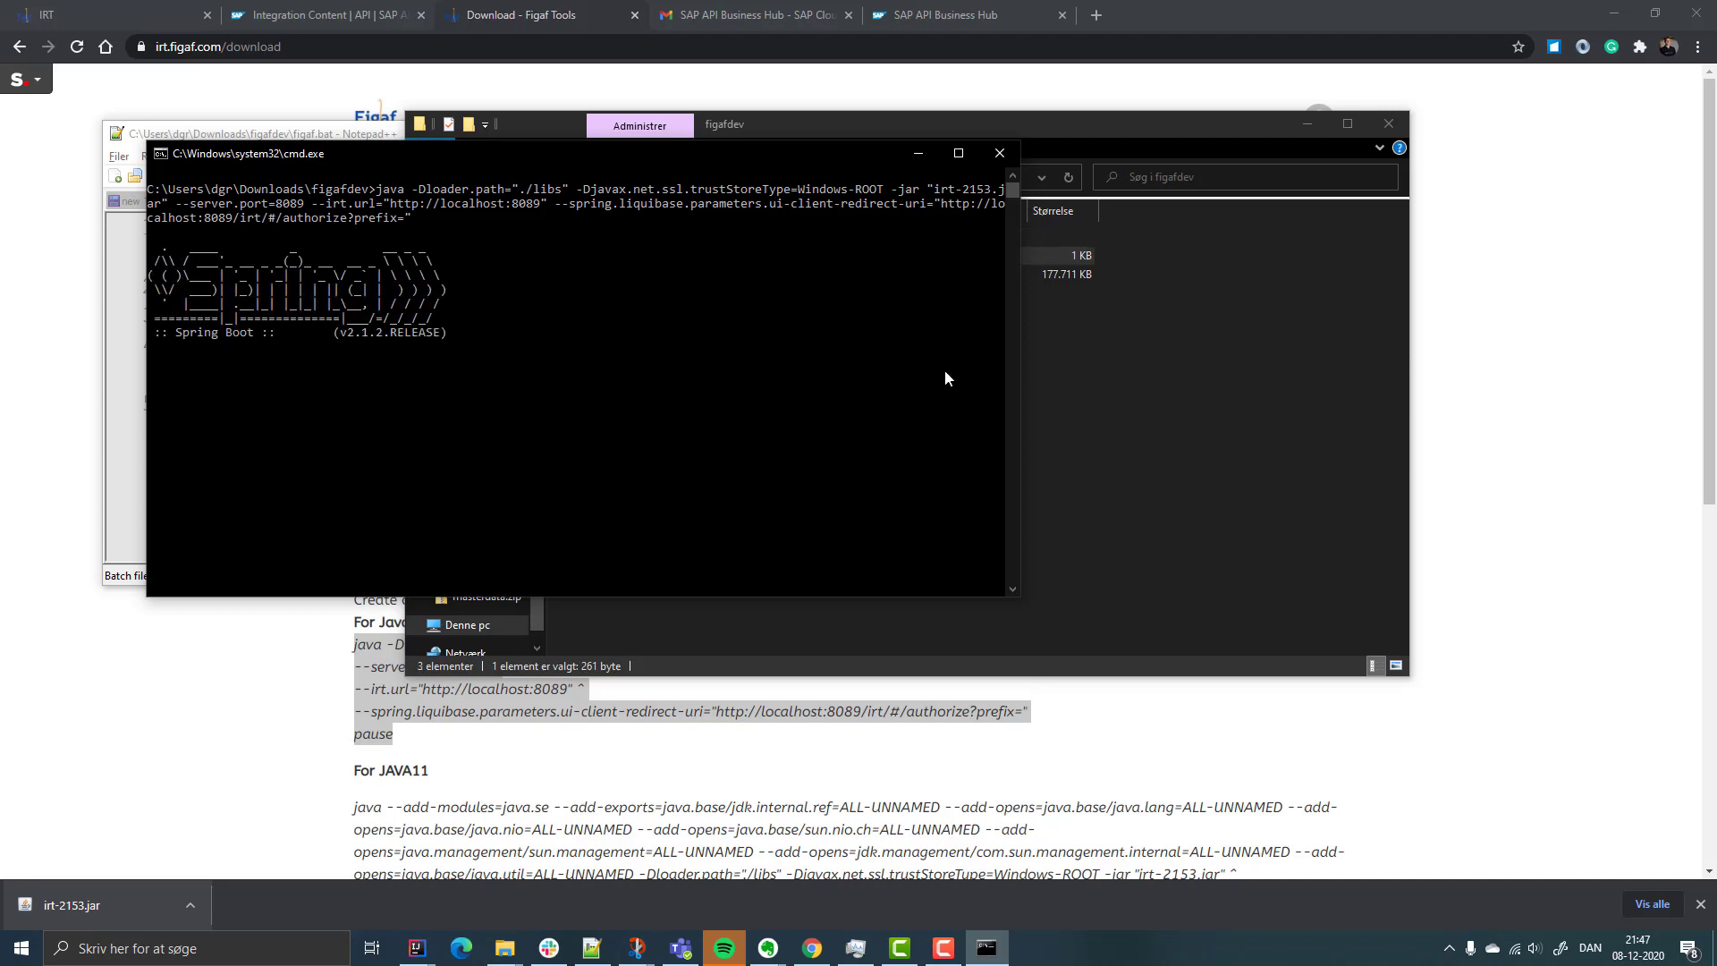
{"action": "left_click", "coordinate": [1119, 392]}
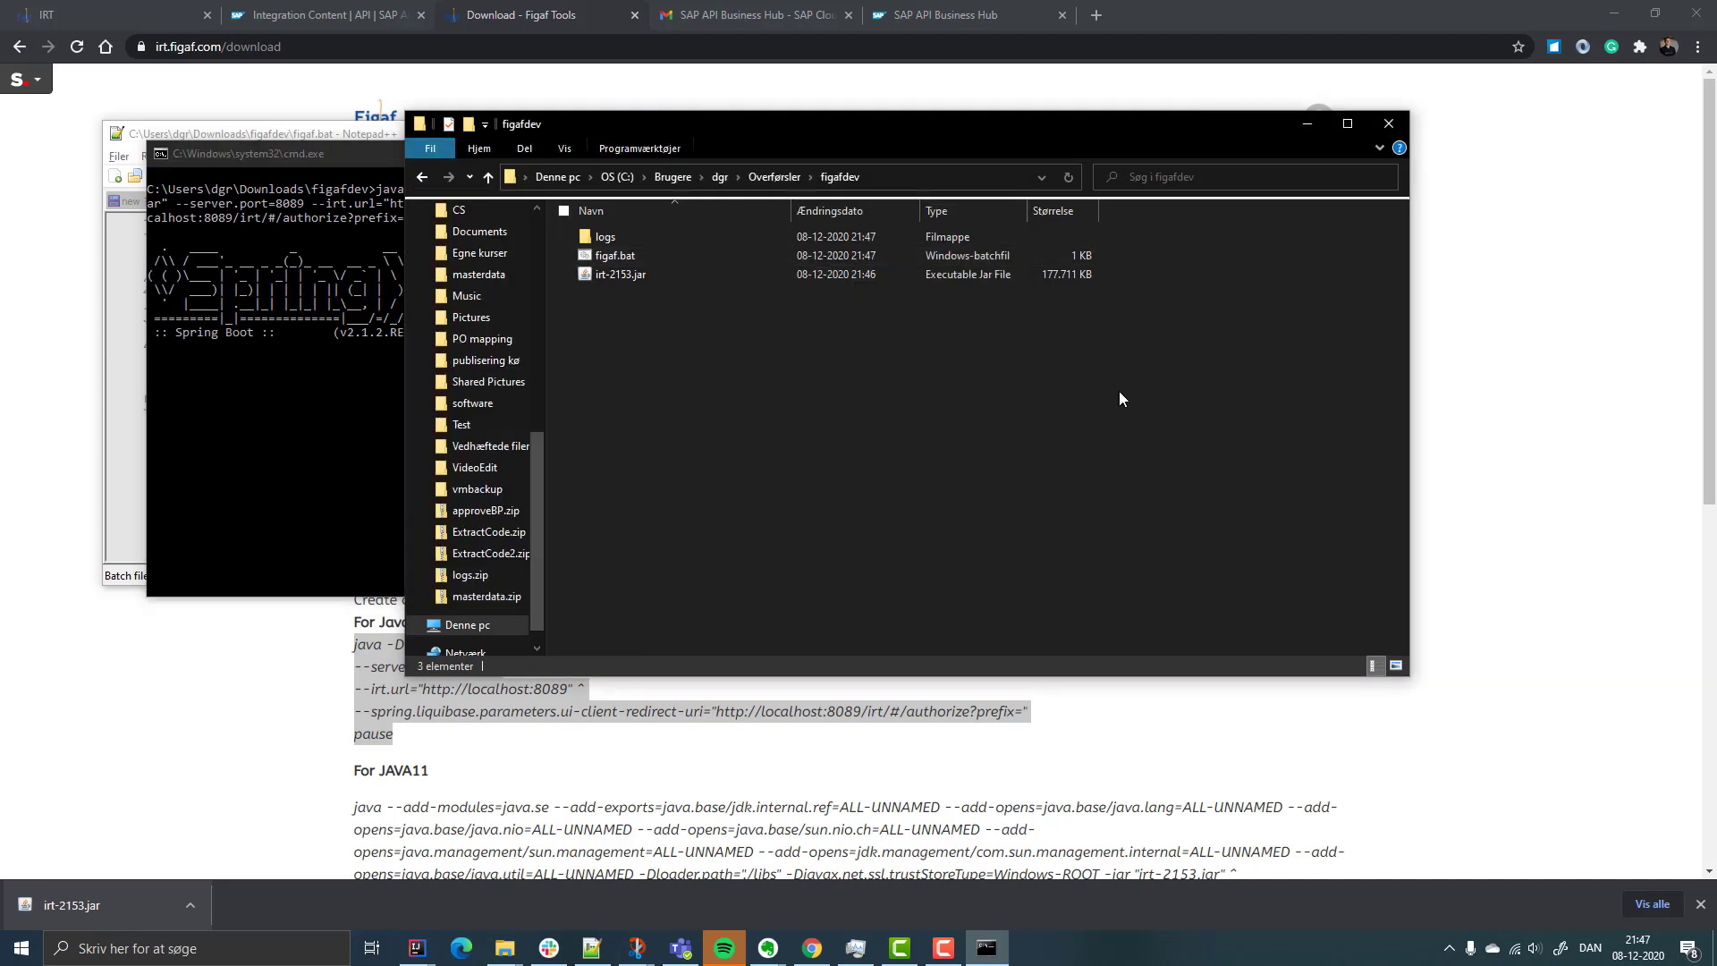
{"action": "double_click", "coordinate": [600, 244]}
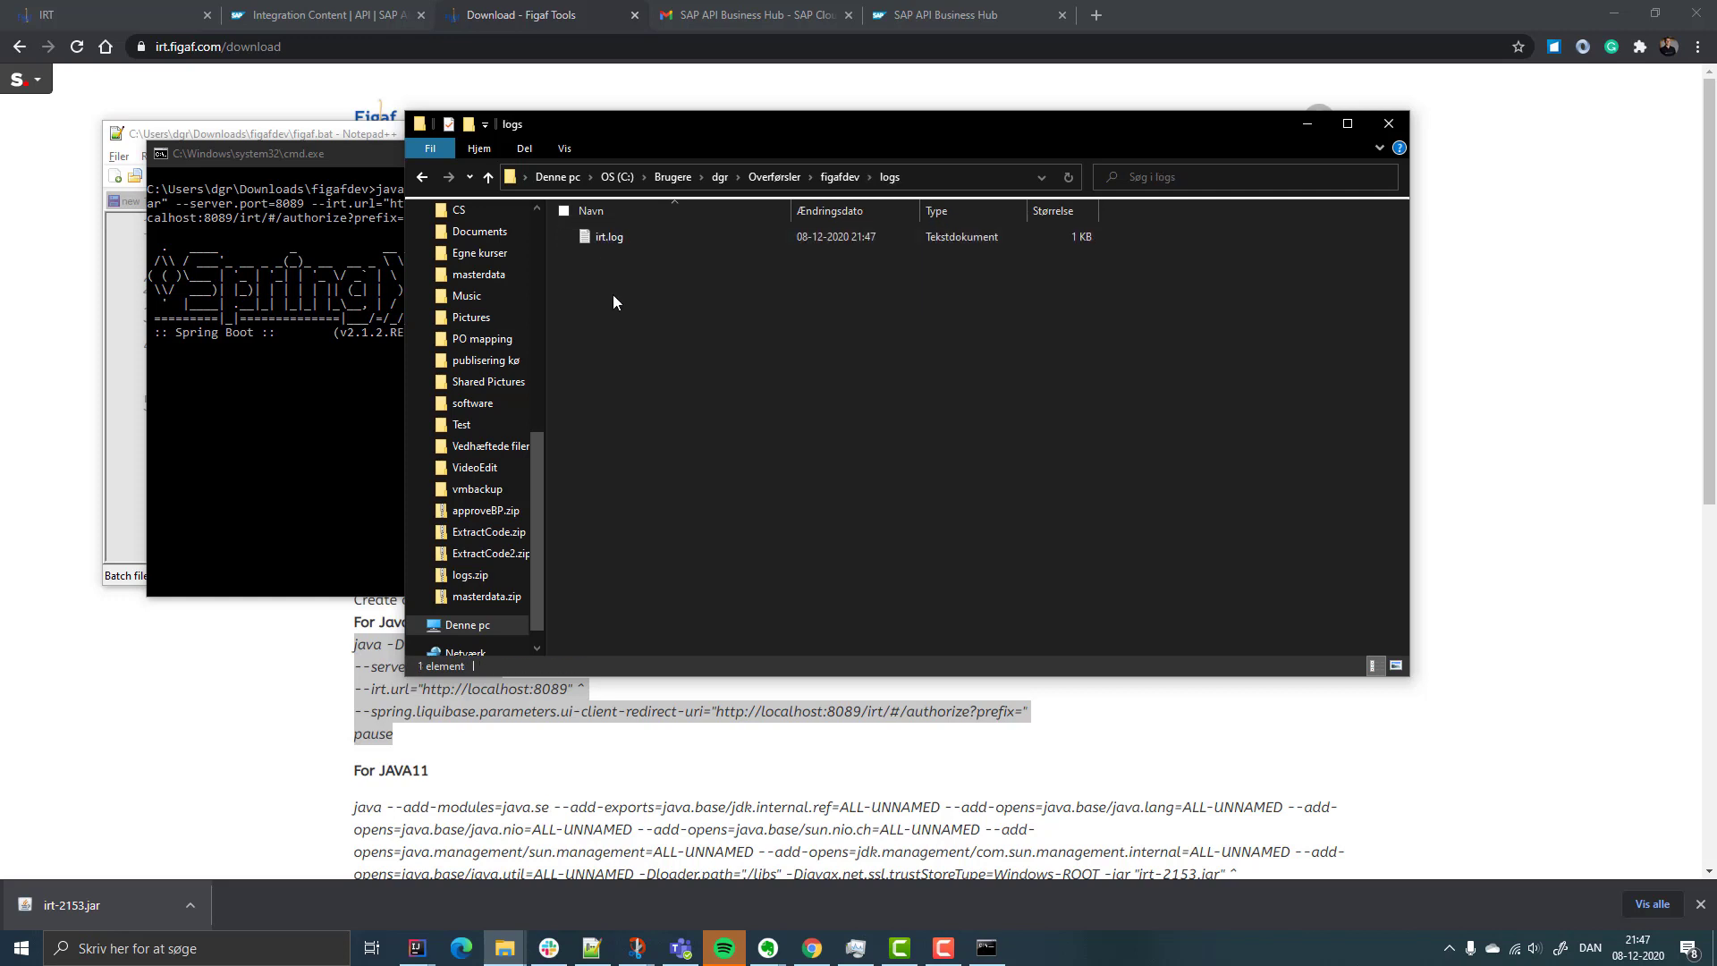
{"action": "left_click", "coordinate": [839, 177]}
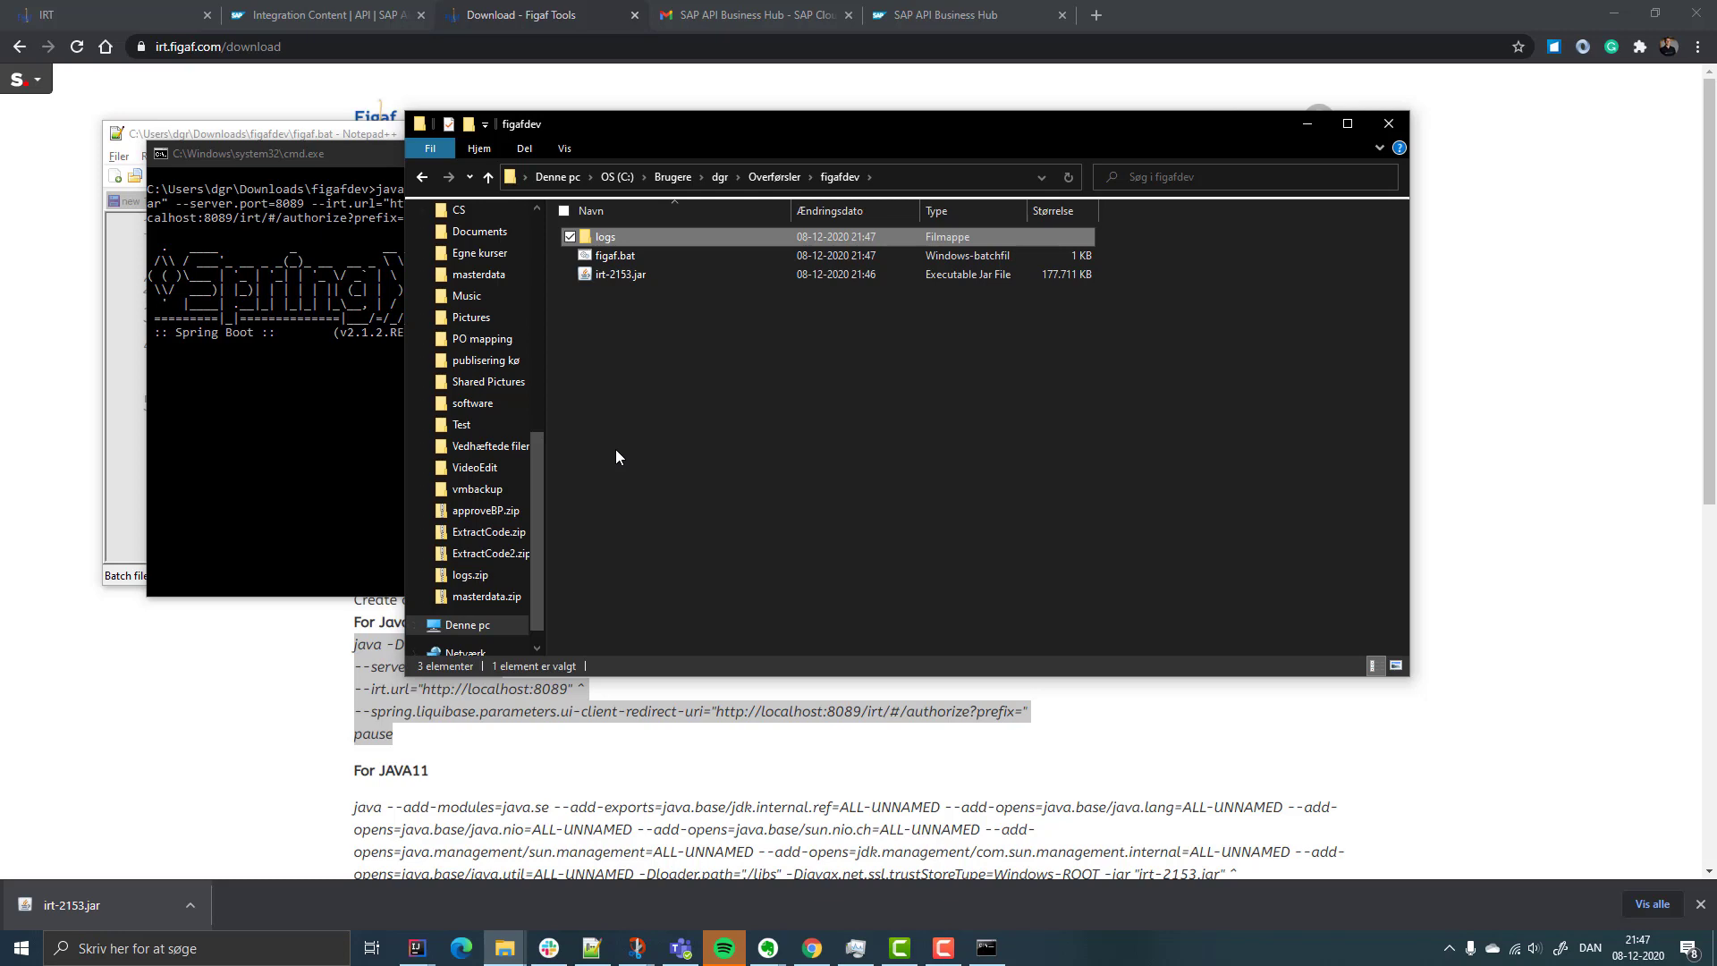
Step: Open the local IRT application at localhost:8089/irt/ in a new browser tab and dismiss the default password change prompt
{"action": "left_click", "coordinate": [720, 711]}
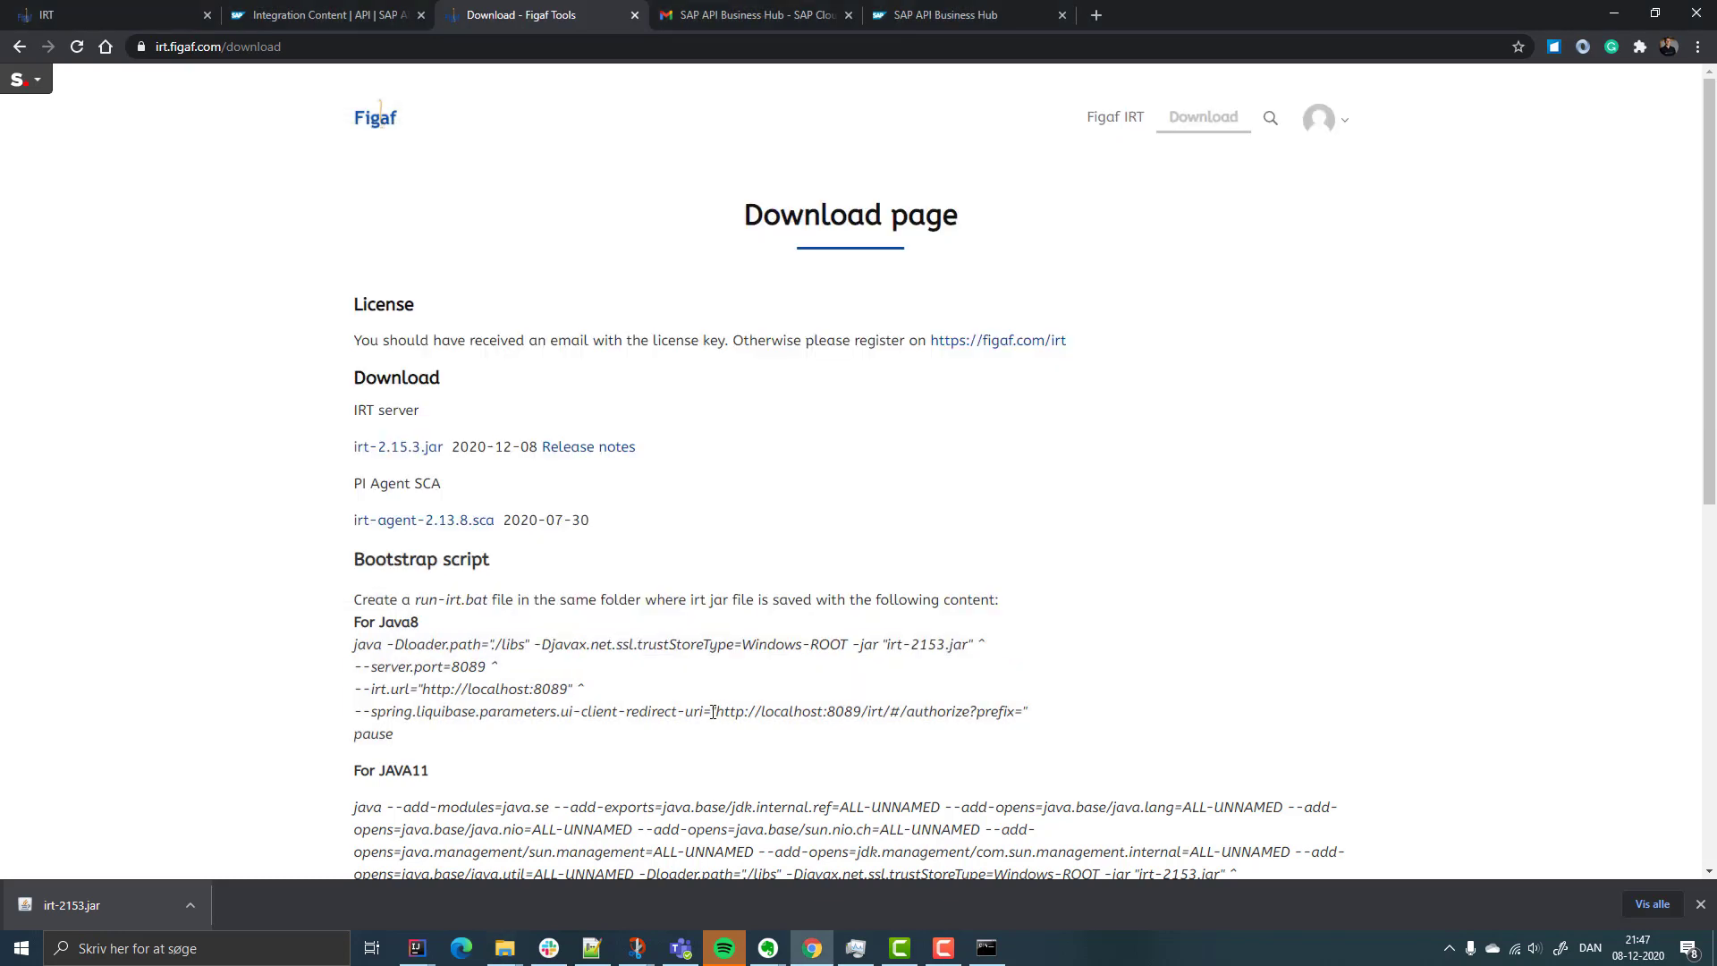
{"action": "left_click_drag", "start_coordinate": [717, 712], "coordinate": [899, 712]}
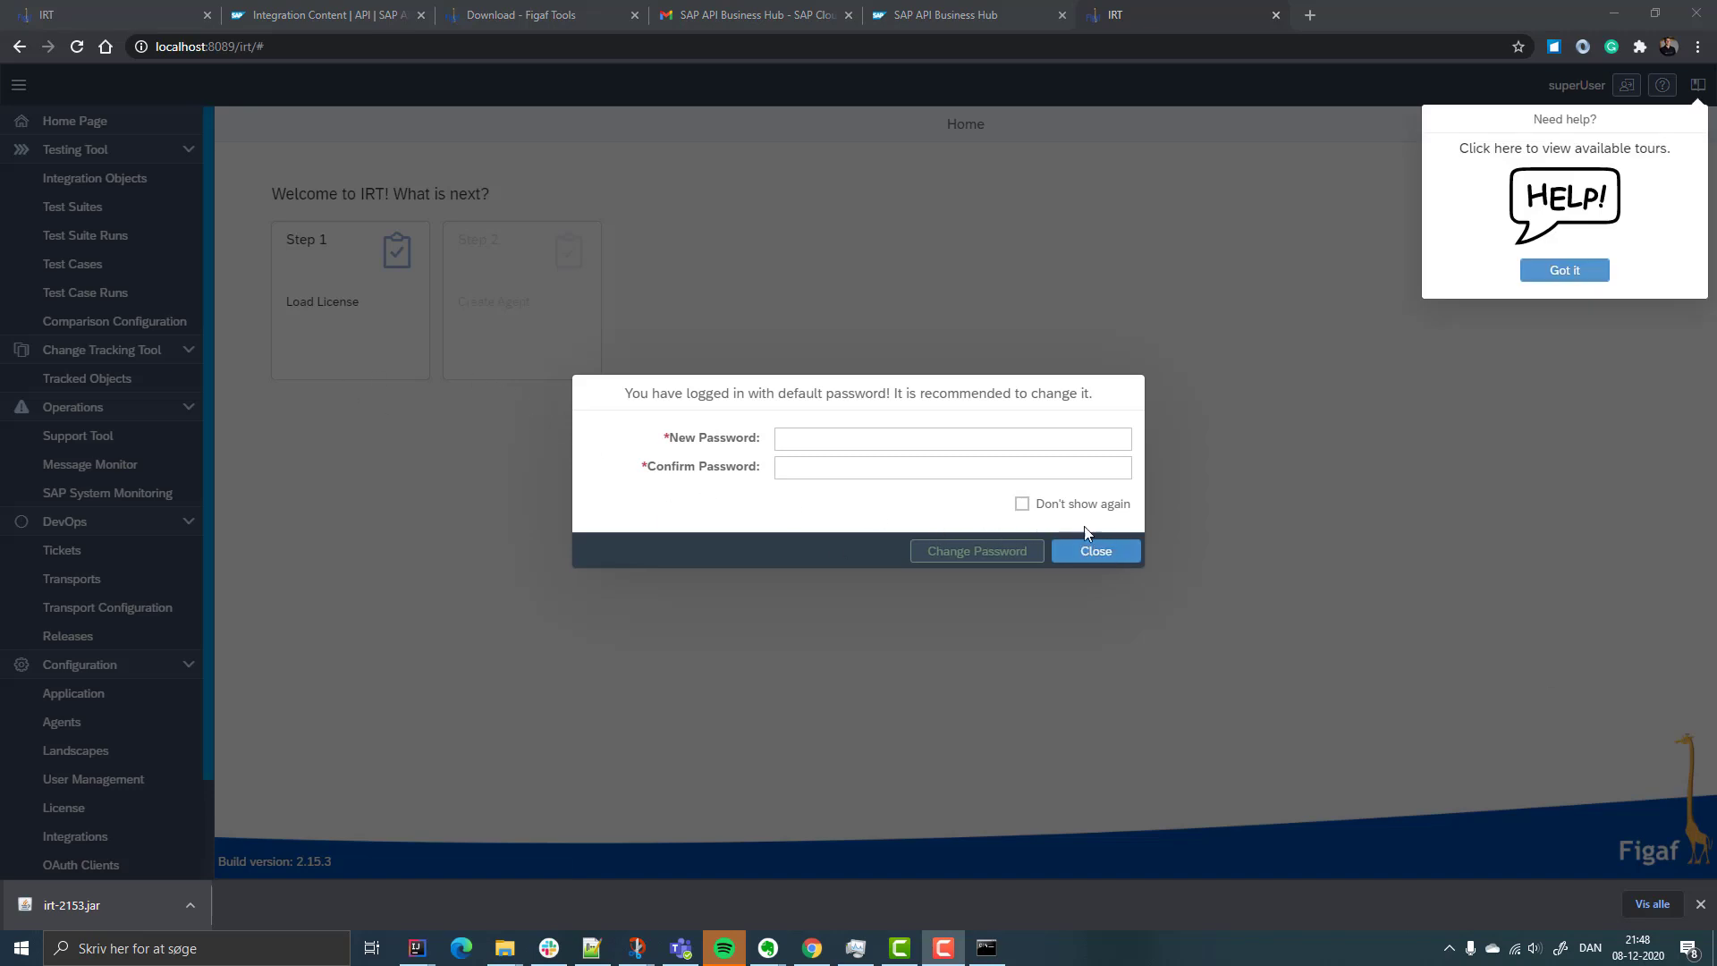
{"action": "left_click", "coordinate": [1102, 557]}
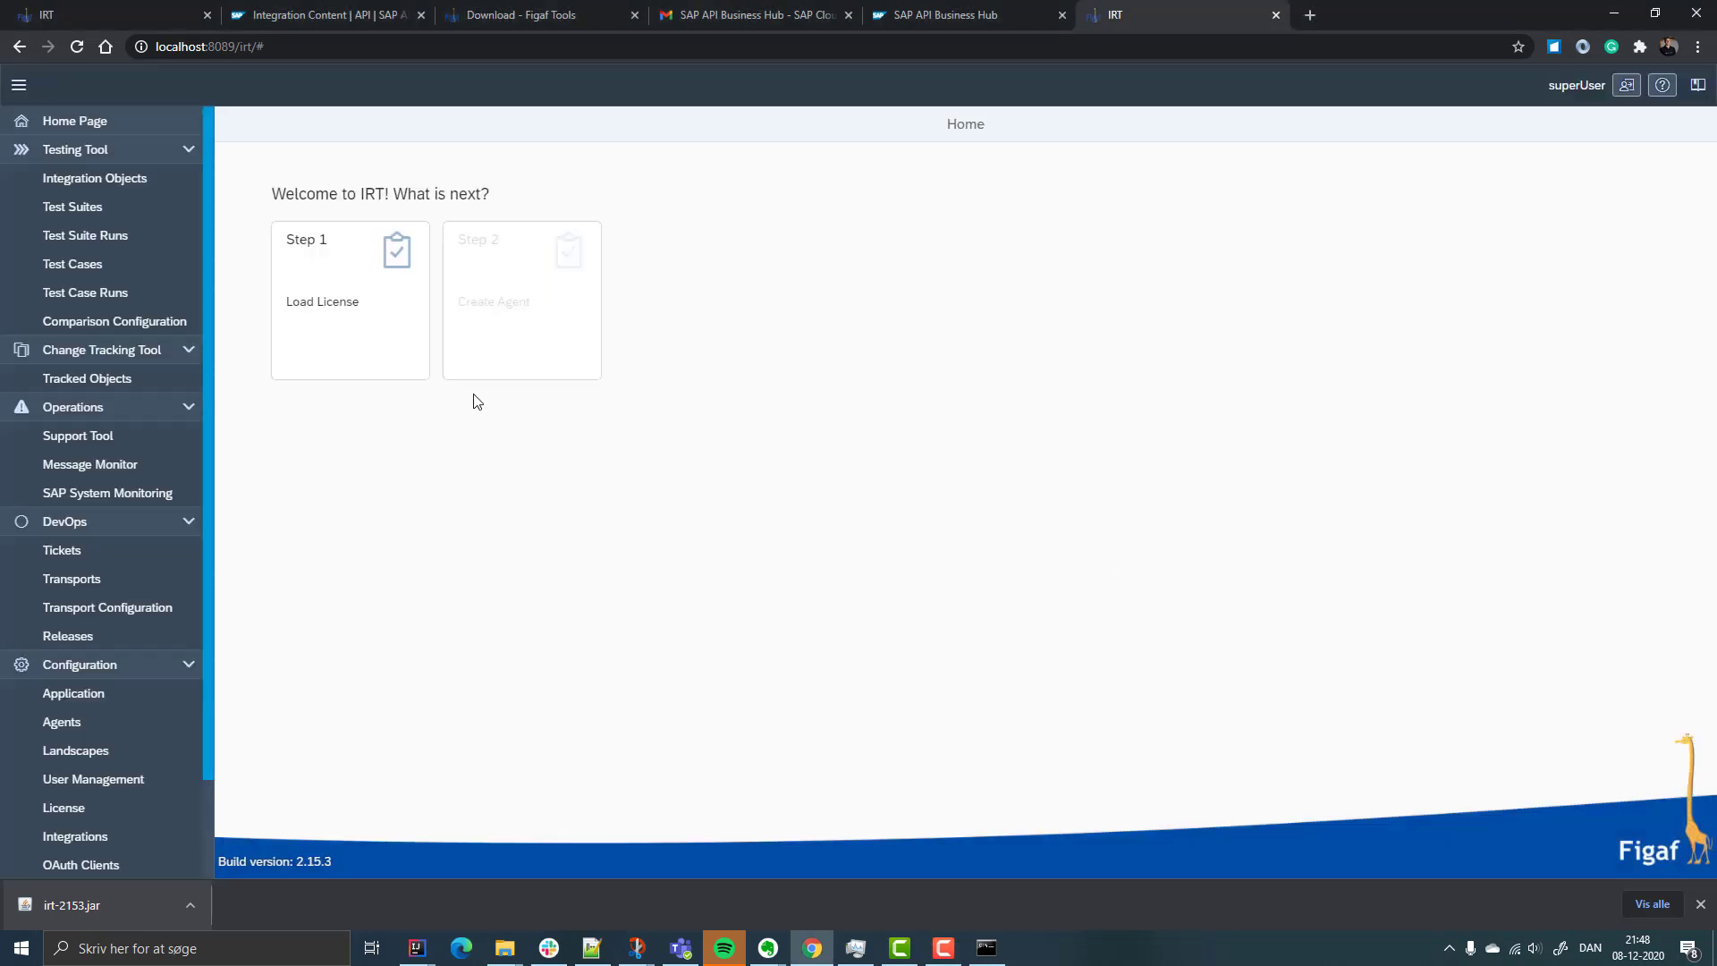
Step: Load the trial license into IRT by pasting the emailed license ID, and acknowledge the synchronization
{"action": "left_click", "coordinate": [352, 309]}
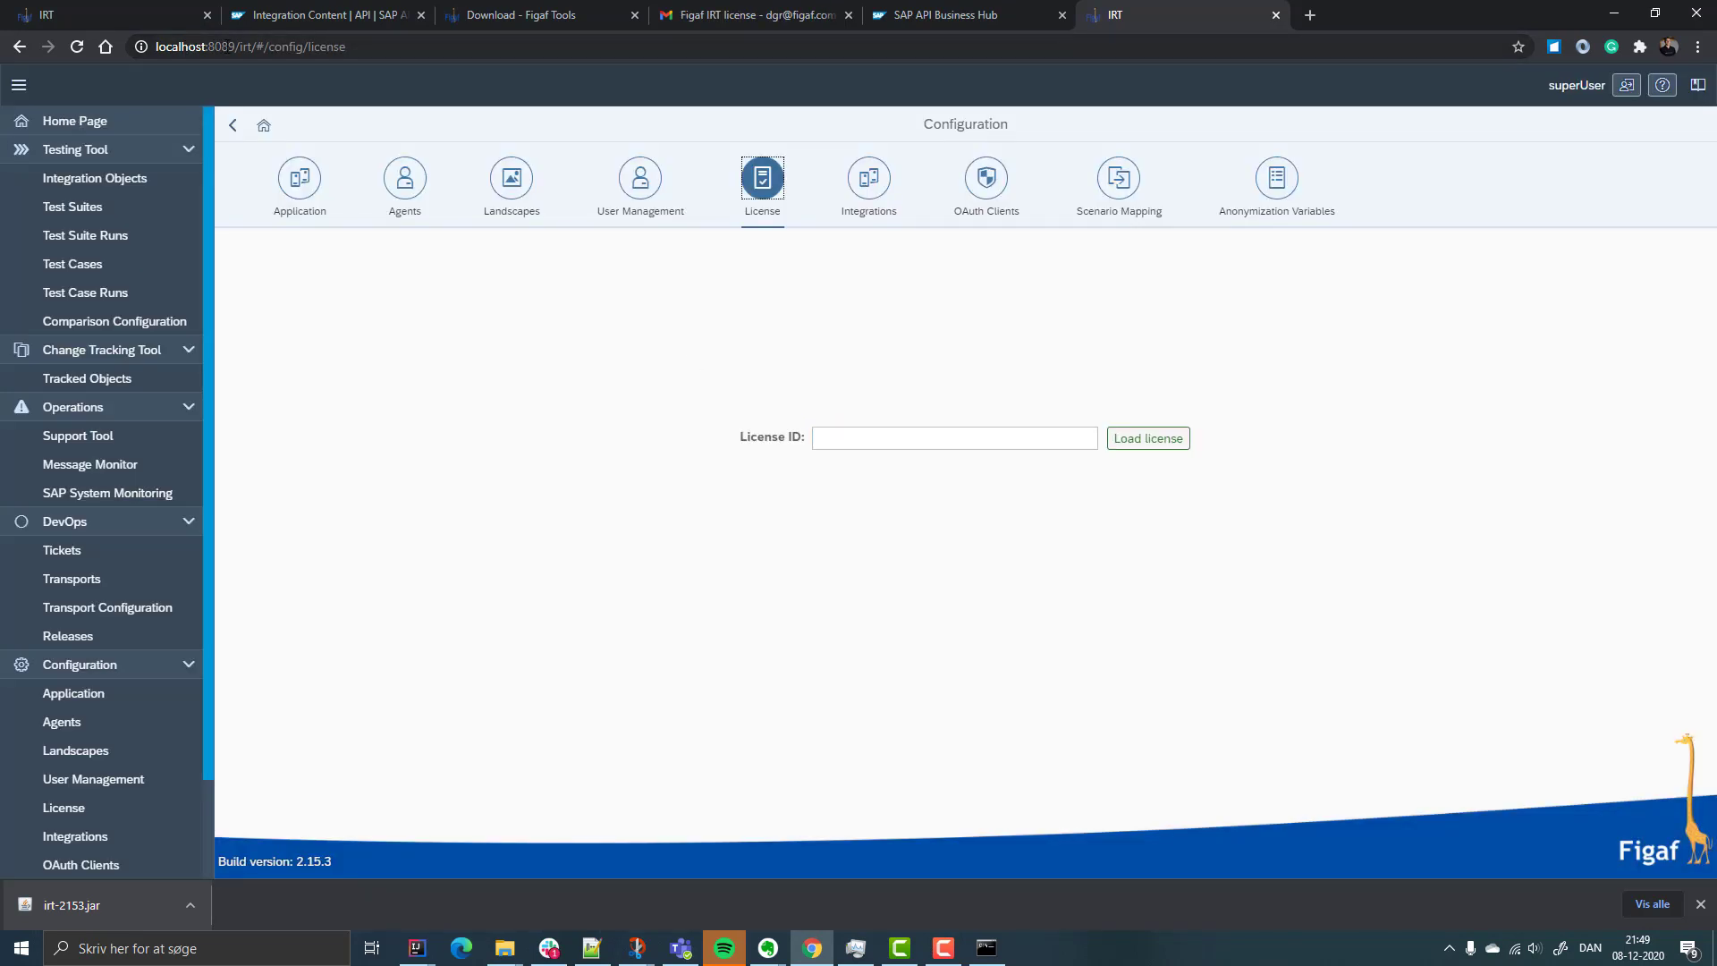
{"action": "left_click", "coordinate": [904, 441]}
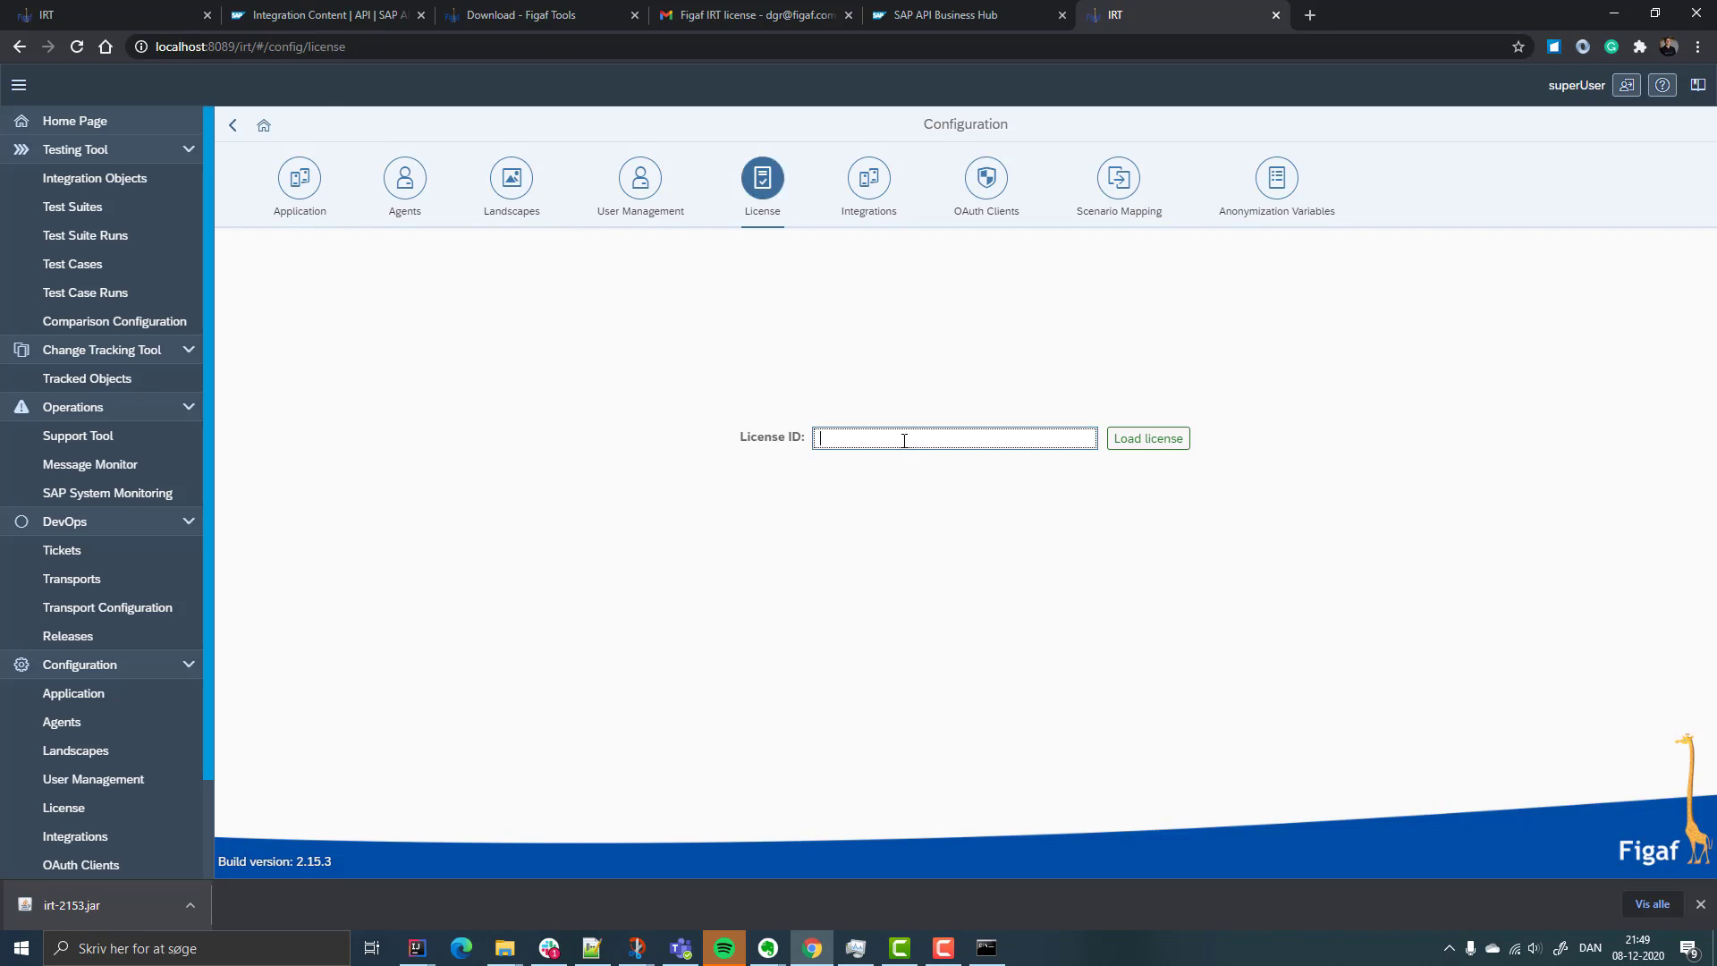
{"action": "key", "text": "ctrl+v"}
{"action": "left_click", "coordinate": [1111, 441]}
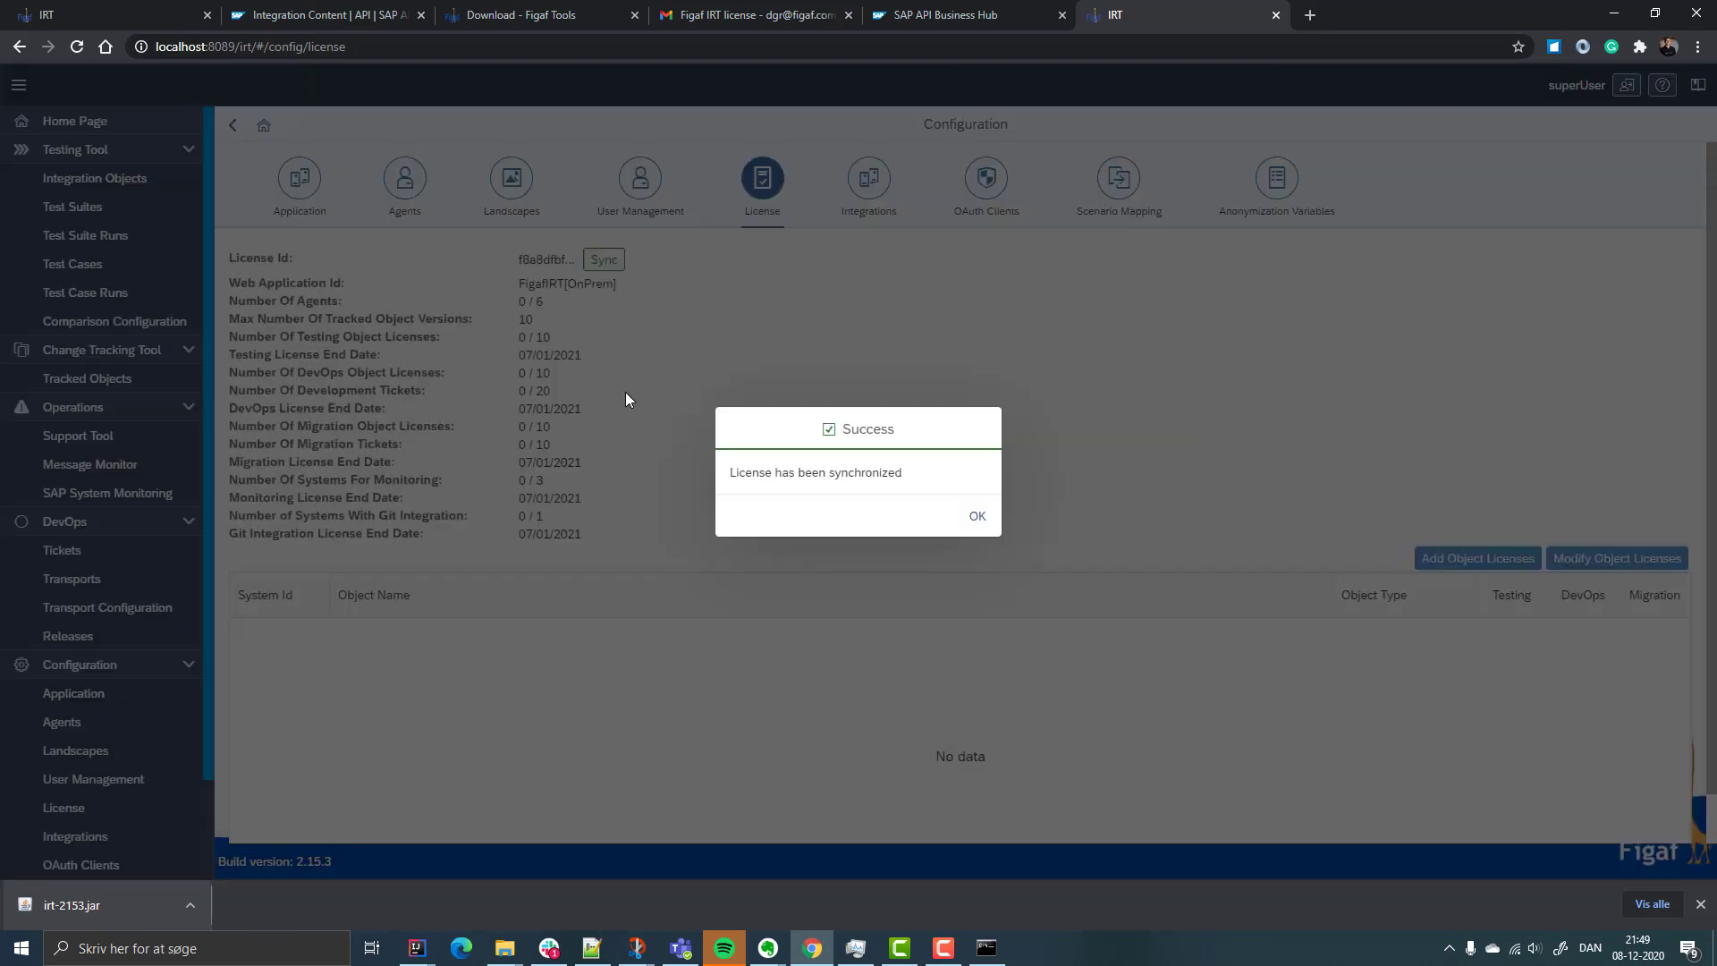
{"action": "left_click", "coordinate": [978, 517]}
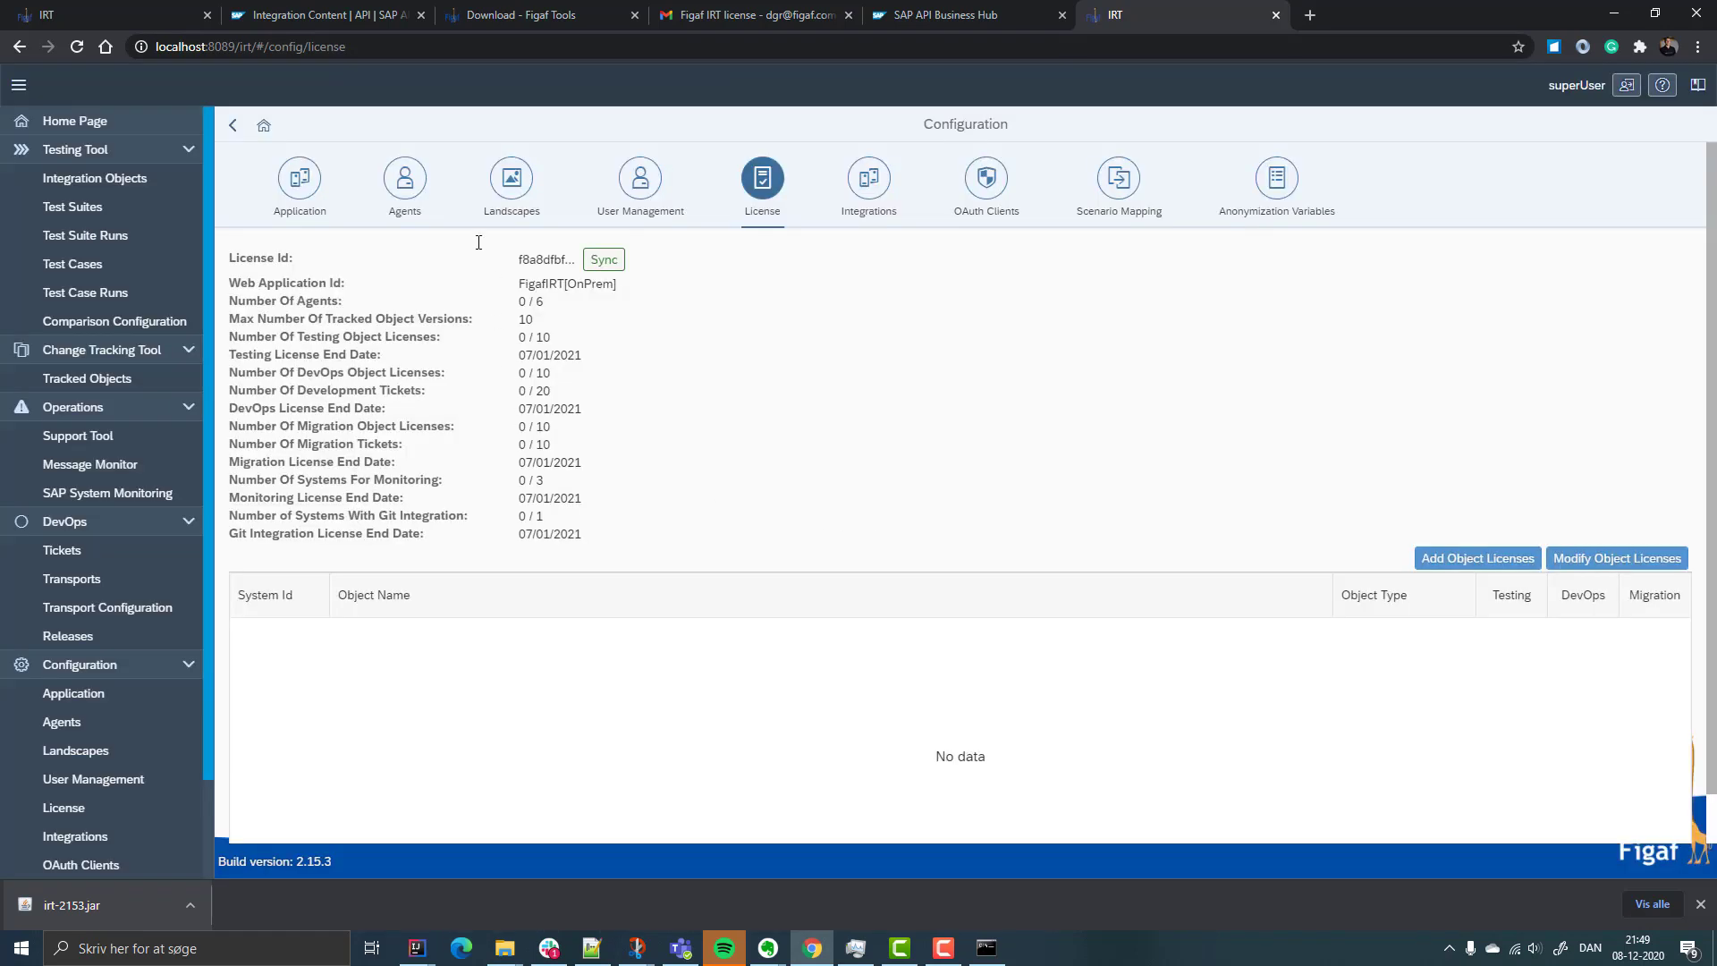
Step: Start adding an agent in the configuration with the API_HUB platform and the system ID APIAPIHUB
{"action": "left_click", "coordinate": [399, 178]}
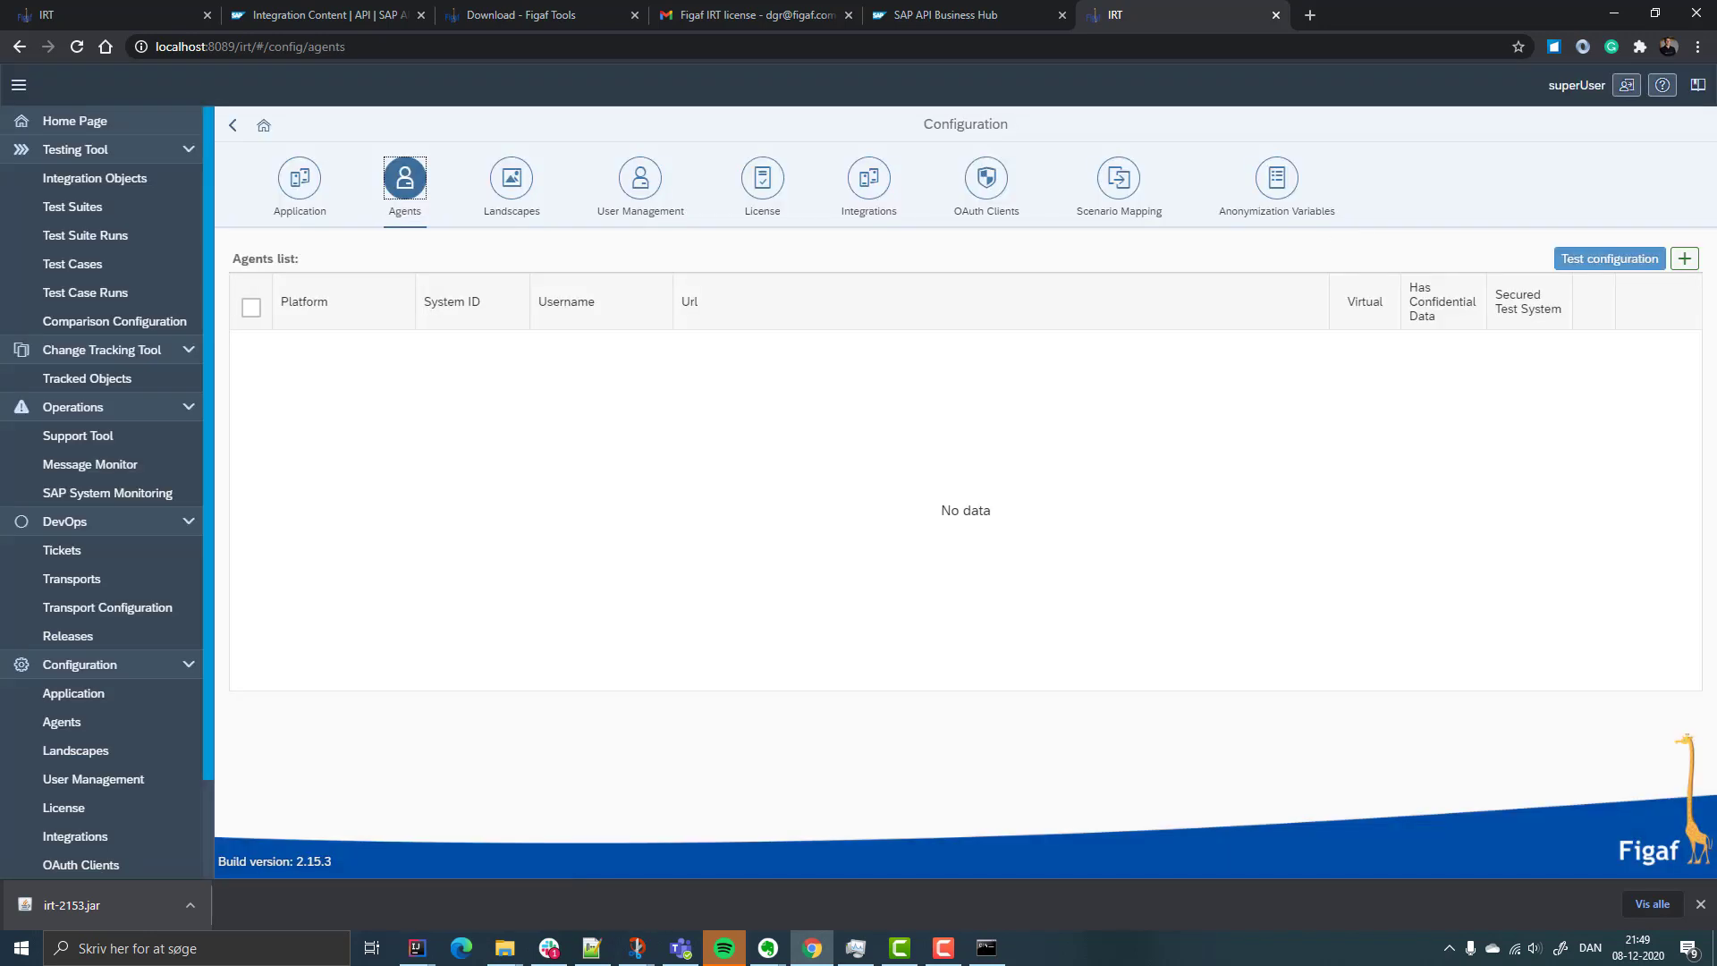
{"action": "left_click", "coordinate": [1684, 259]}
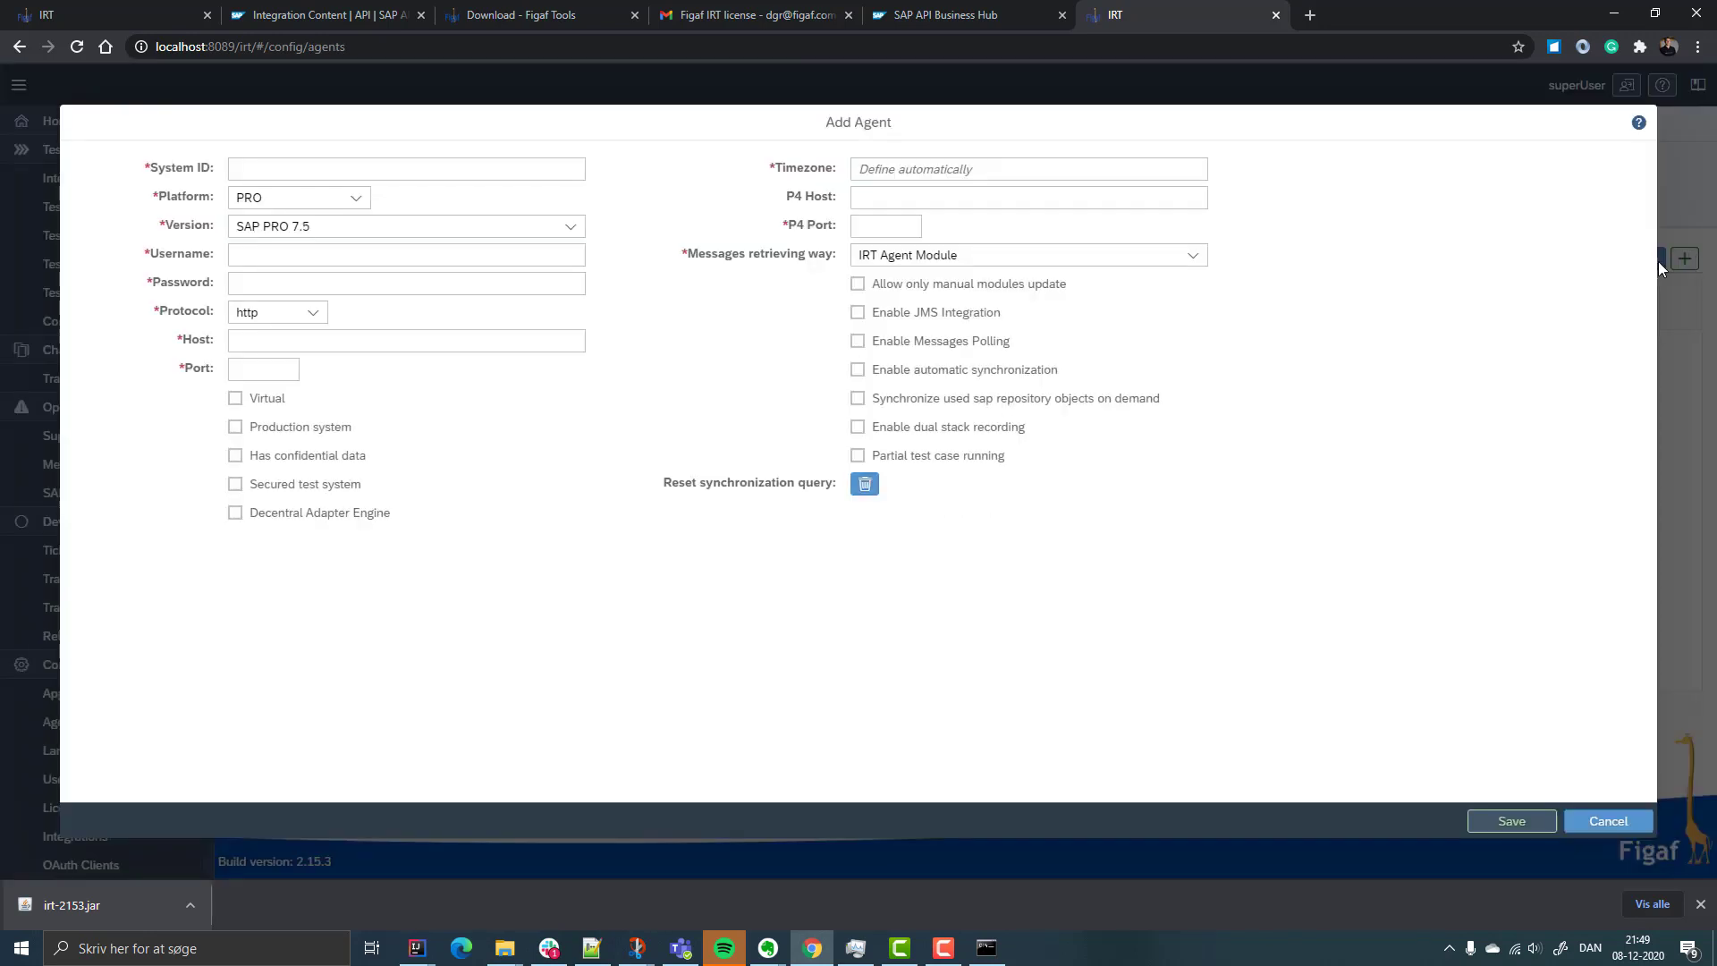
{"action": "left_click", "coordinate": [354, 198]}
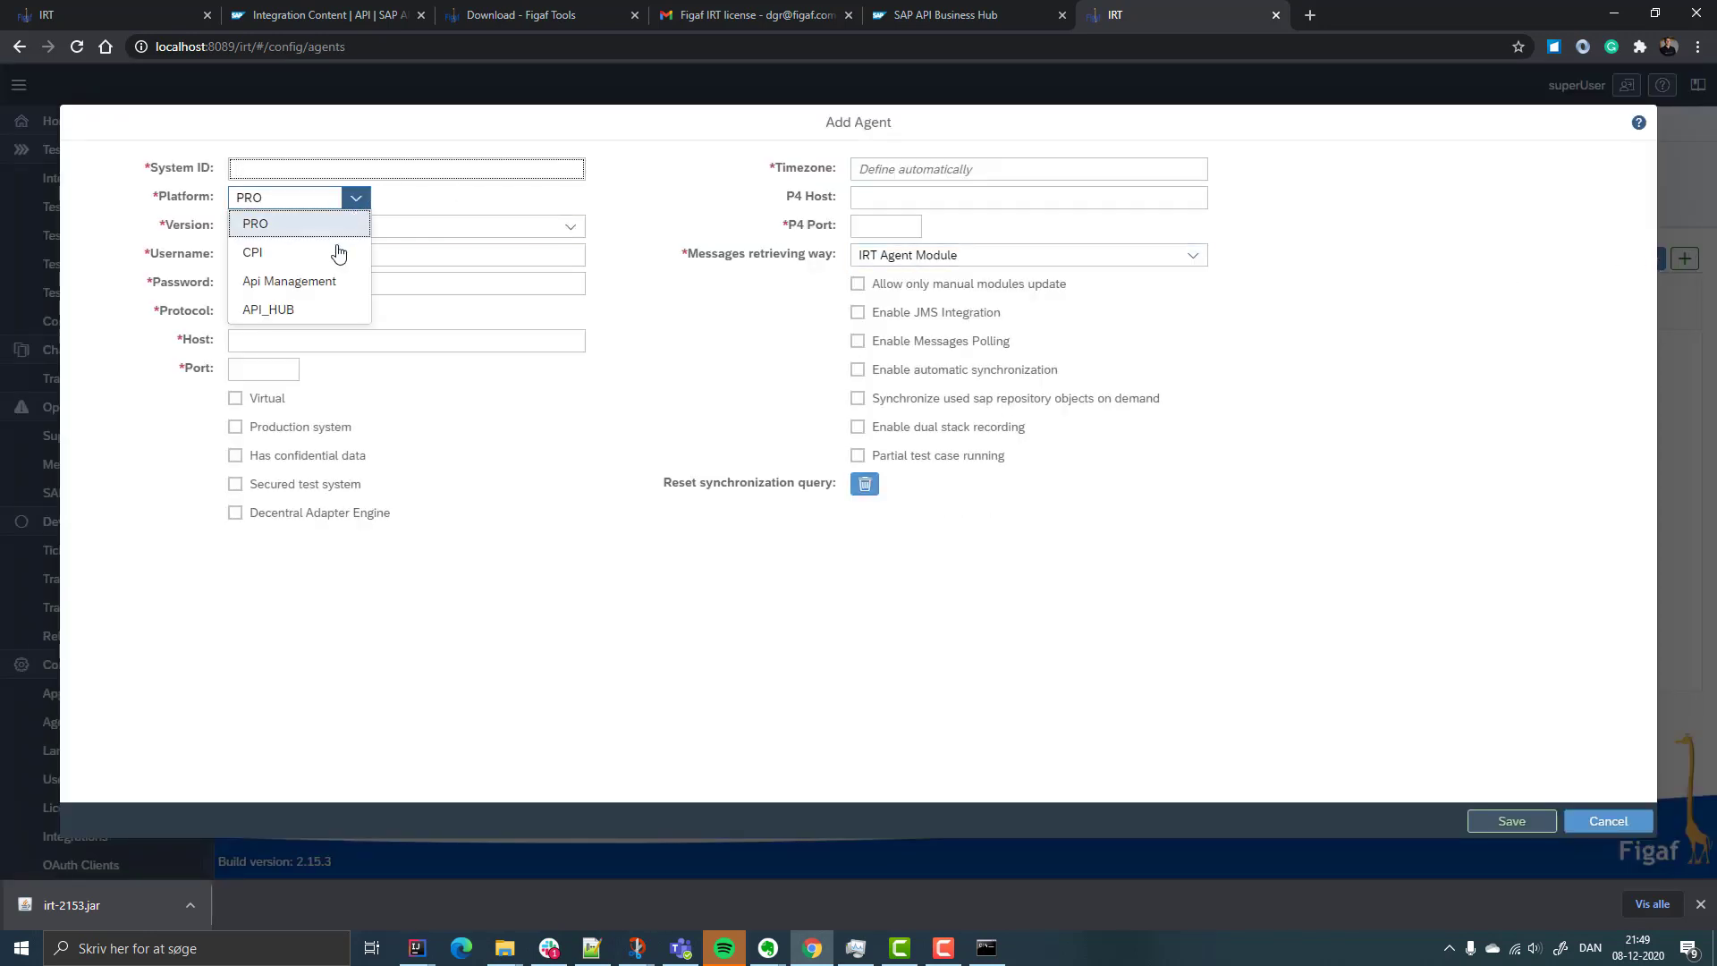
{"action": "left_click", "coordinate": [289, 314]}
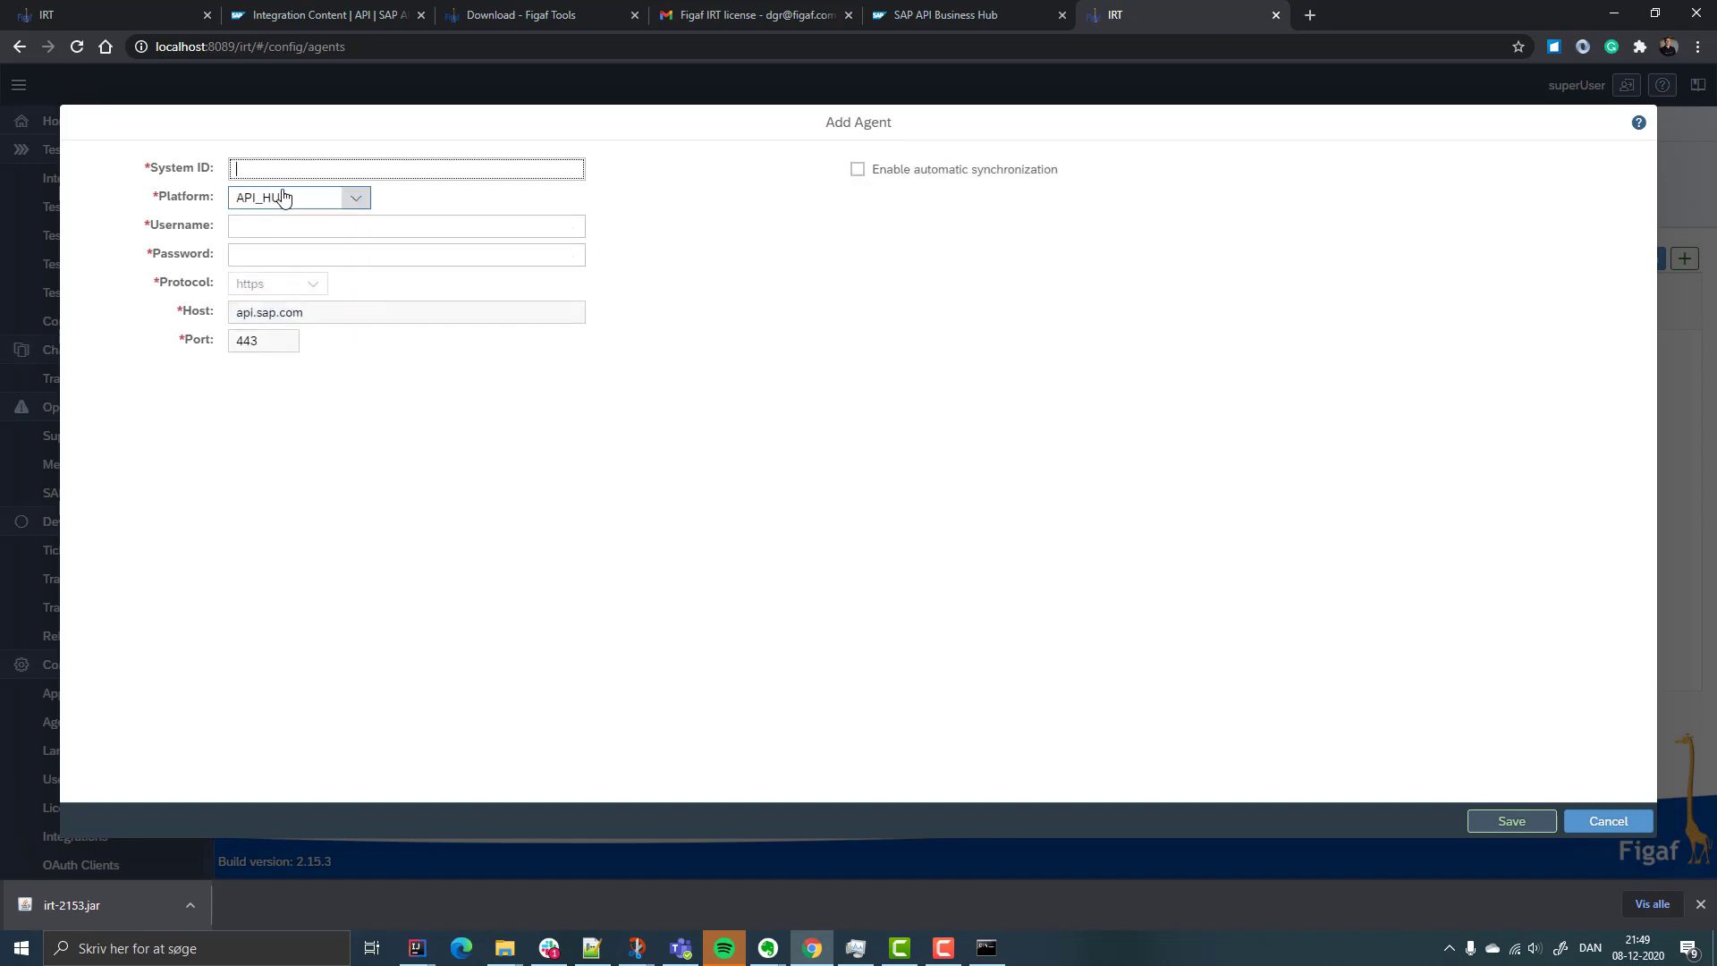
{"action": "type", "text": "APIAPIHUB"}
Step: Fill in the agent's username, copied from the SAP API Business Hub page, and its account password, and save the agent
{"action": "left_click", "coordinate": [1016, 11]}
{"action": "left_click", "coordinate": [1120, 16]}
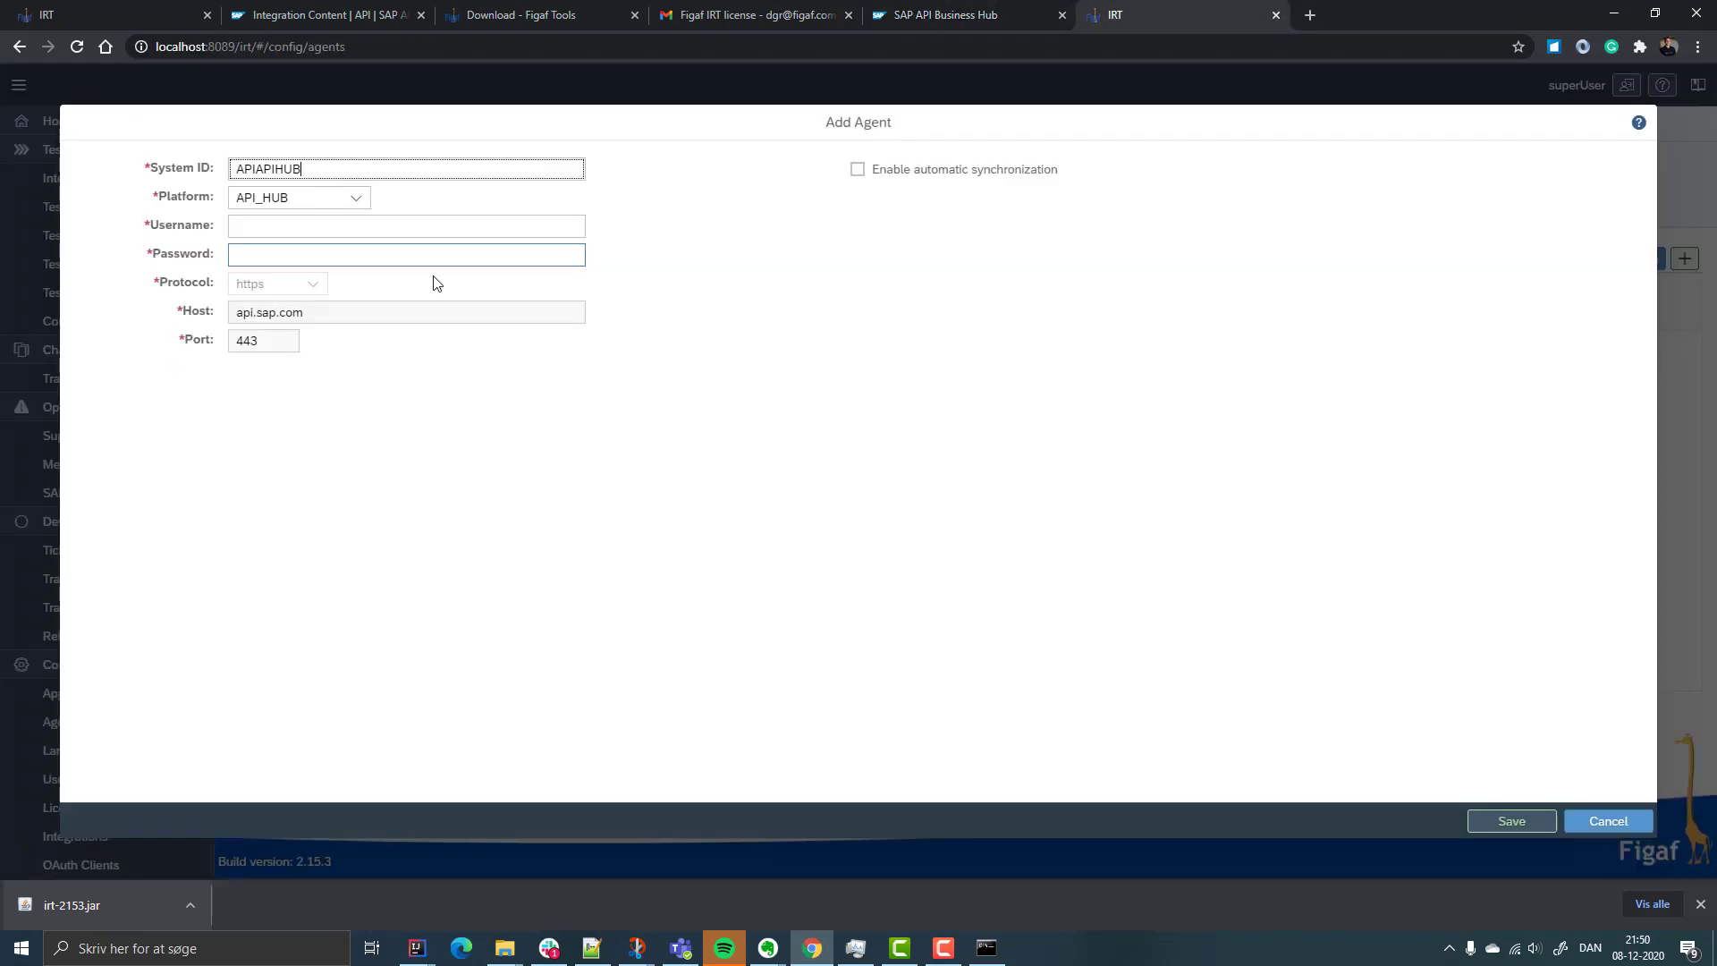
{"action": "left_click", "coordinate": [385, 231]}
{"action": "key", "text": "ctrl+v"}
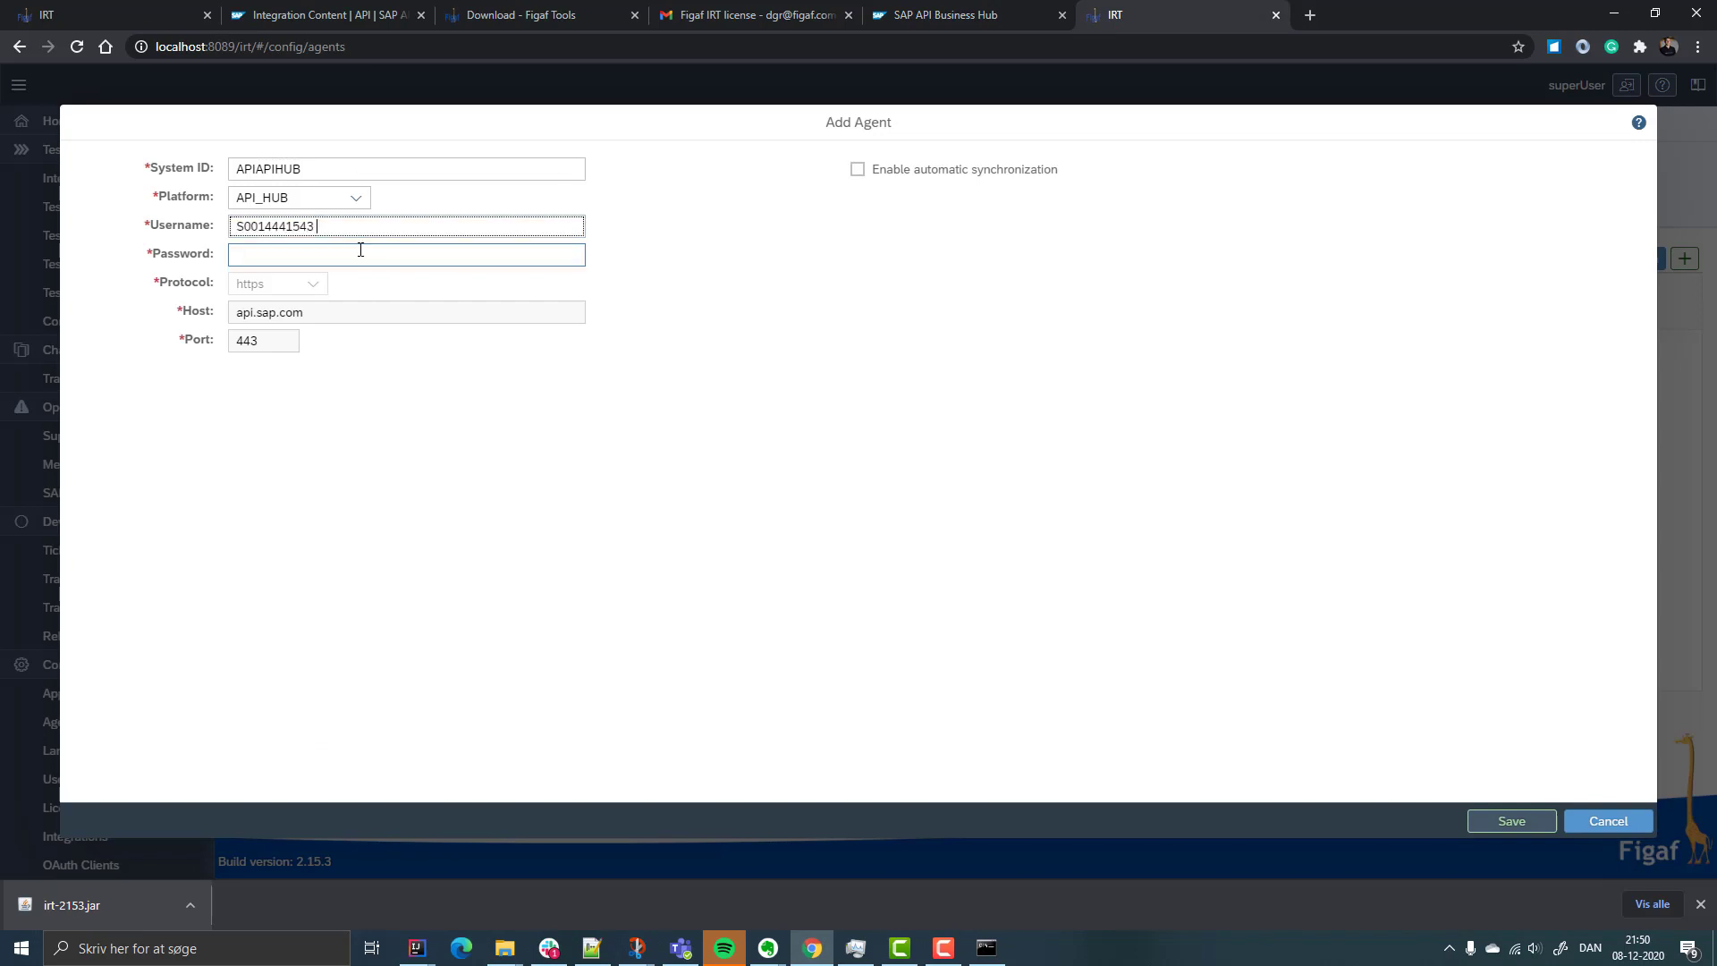
{"action": "left_click", "coordinate": [358, 253]}
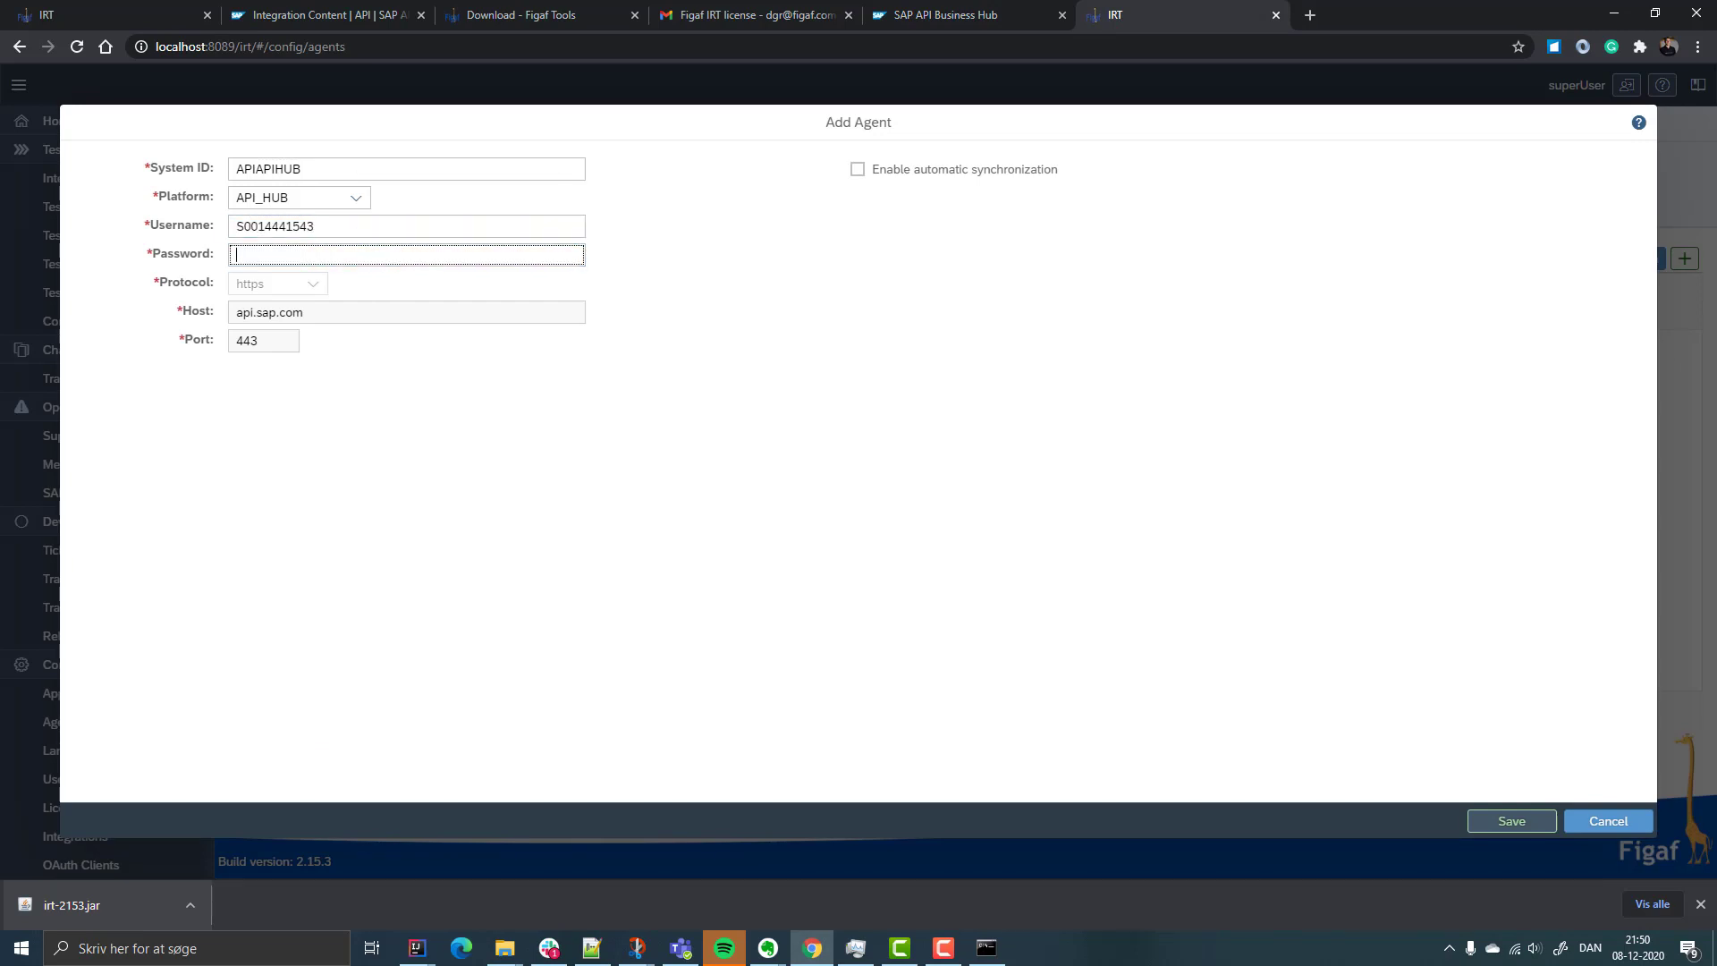
{"action": "key", "text": "Return"}
Step: Test the connection configuration of the API_HUB agent and close the test result
{"action": "left_click", "coordinate": [250, 344]}
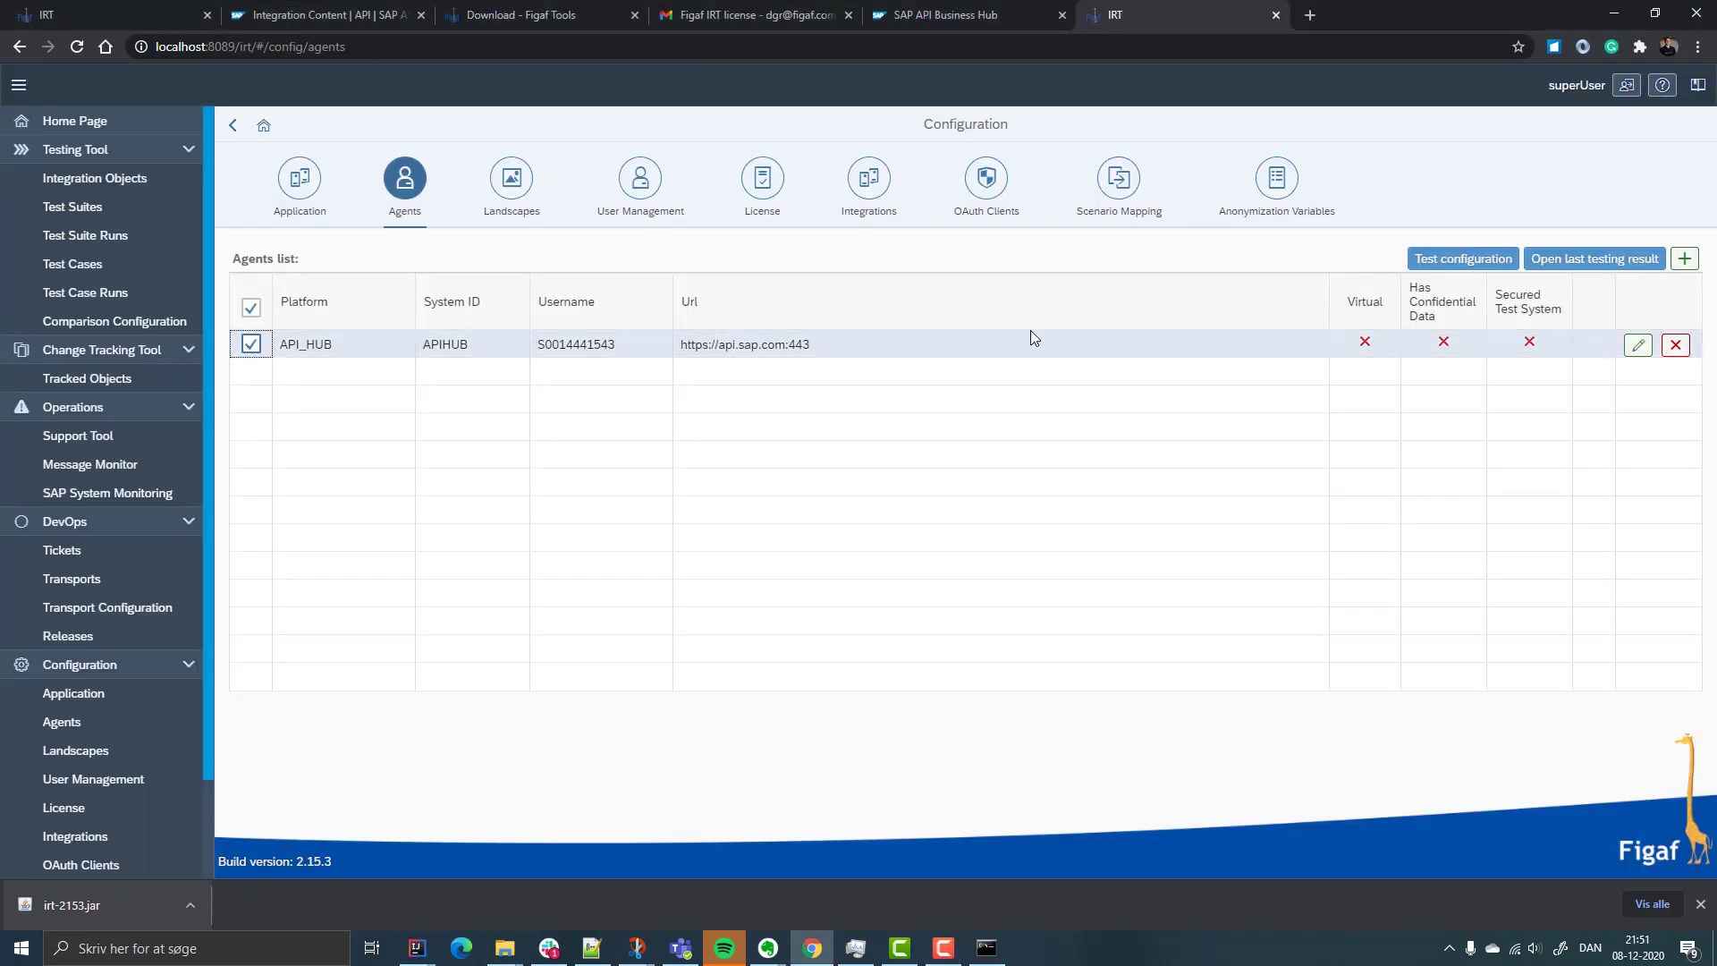
{"action": "left_click", "coordinate": [1467, 259]}
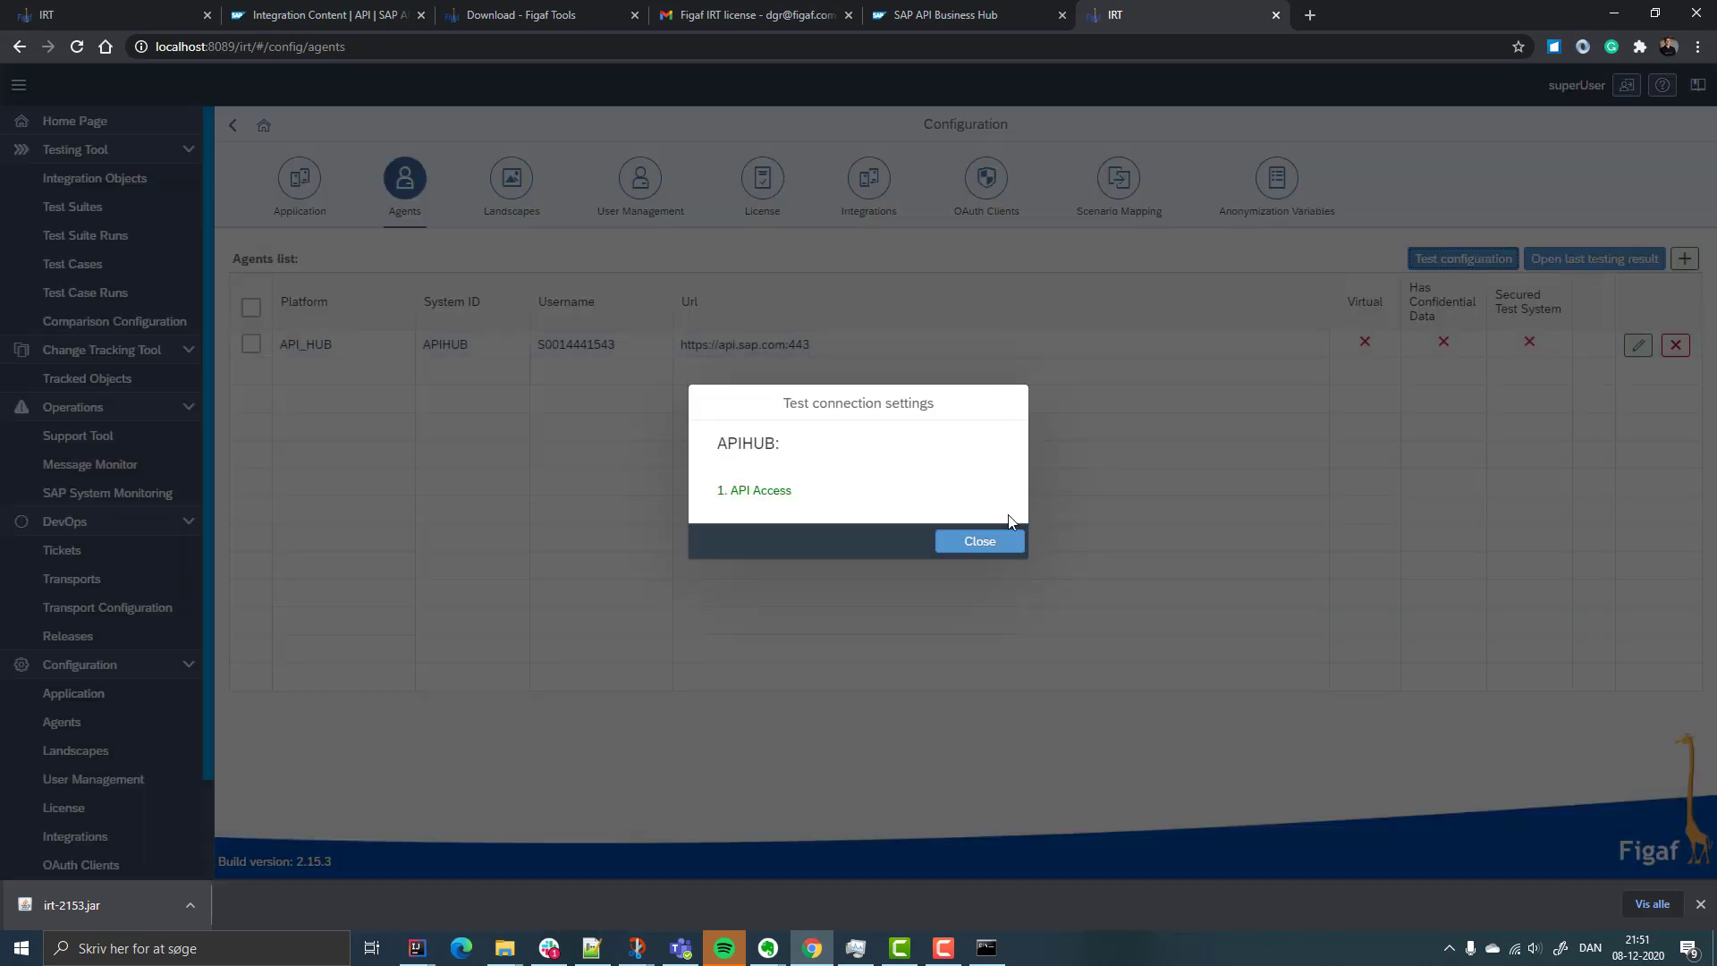
{"action": "left_click", "coordinate": [977, 543]}
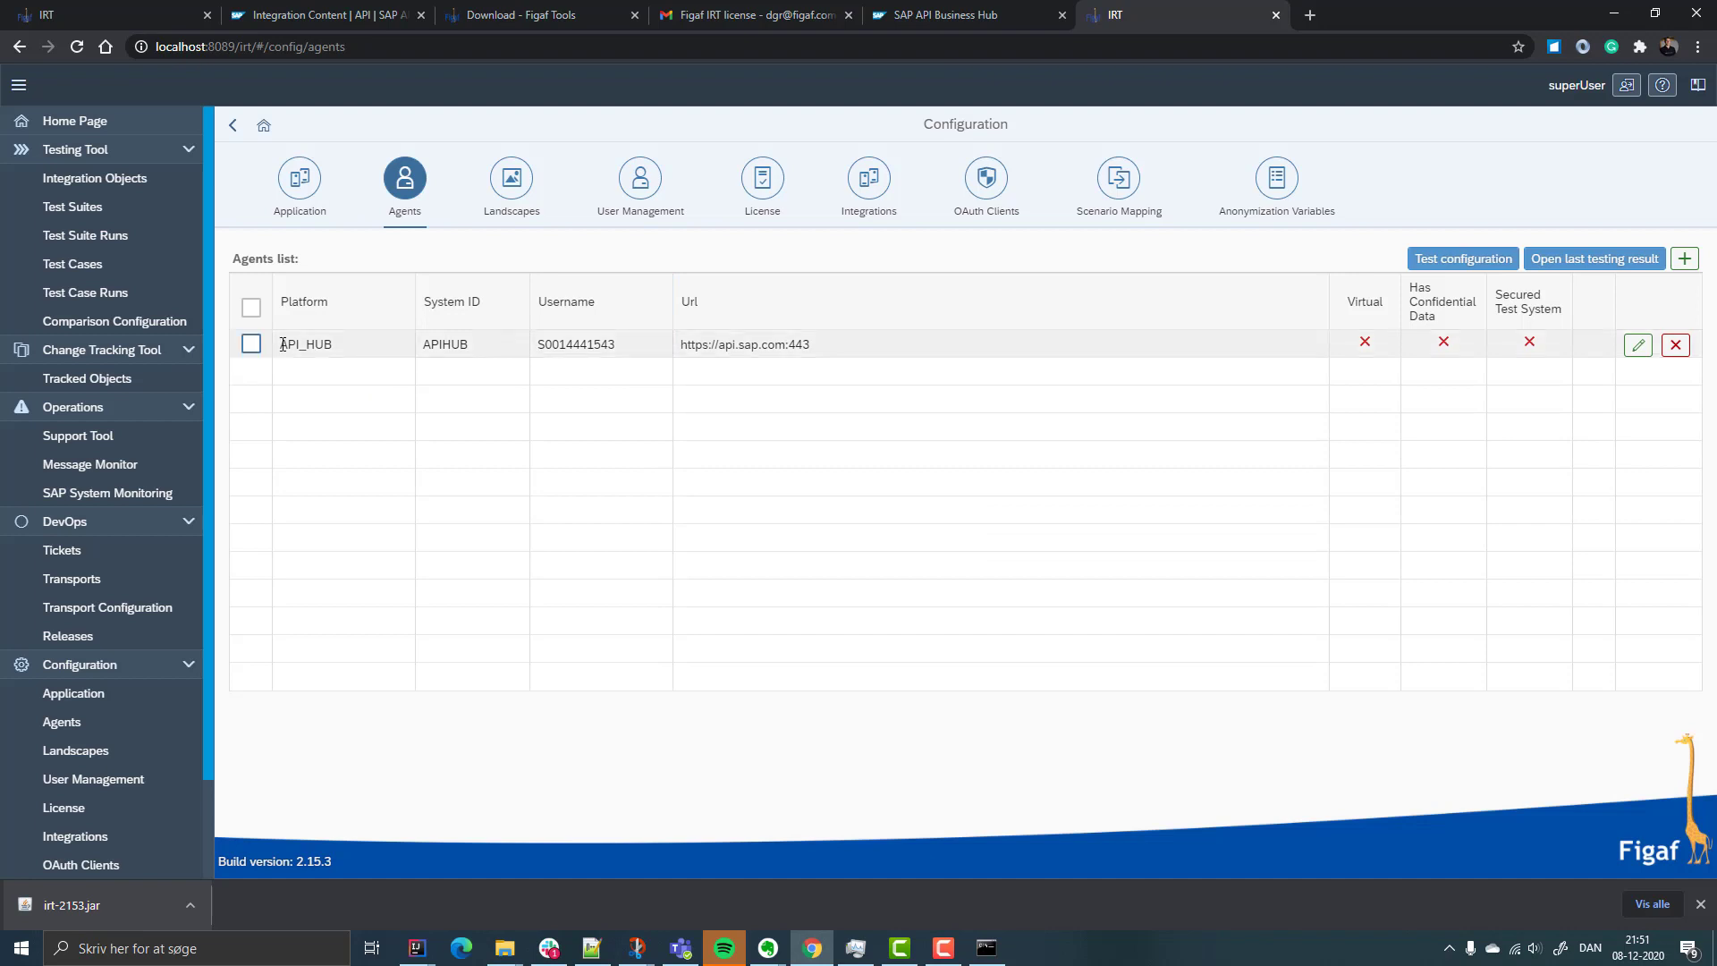
Step: Synchronize the APIHUB agent's tracked objects and review the synchronization duration and downloaded data size before closing the results
{"action": "left_click", "coordinate": [164, 389]}
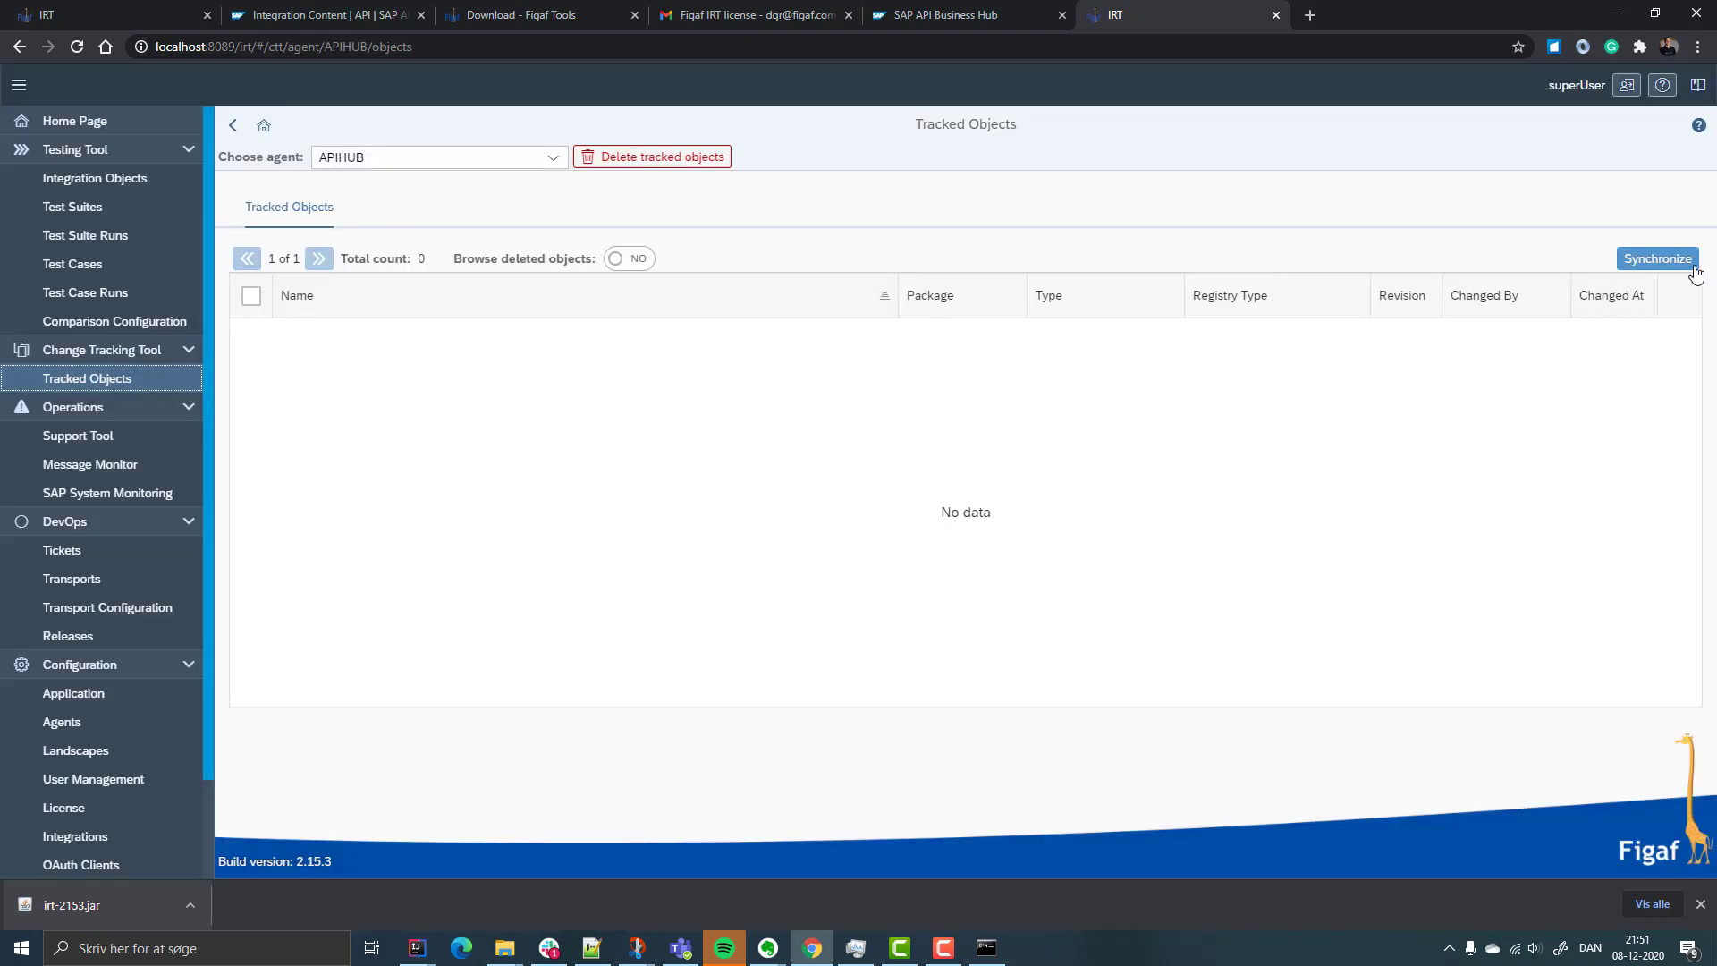
{"action": "left_click", "coordinate": [1665, 259]}
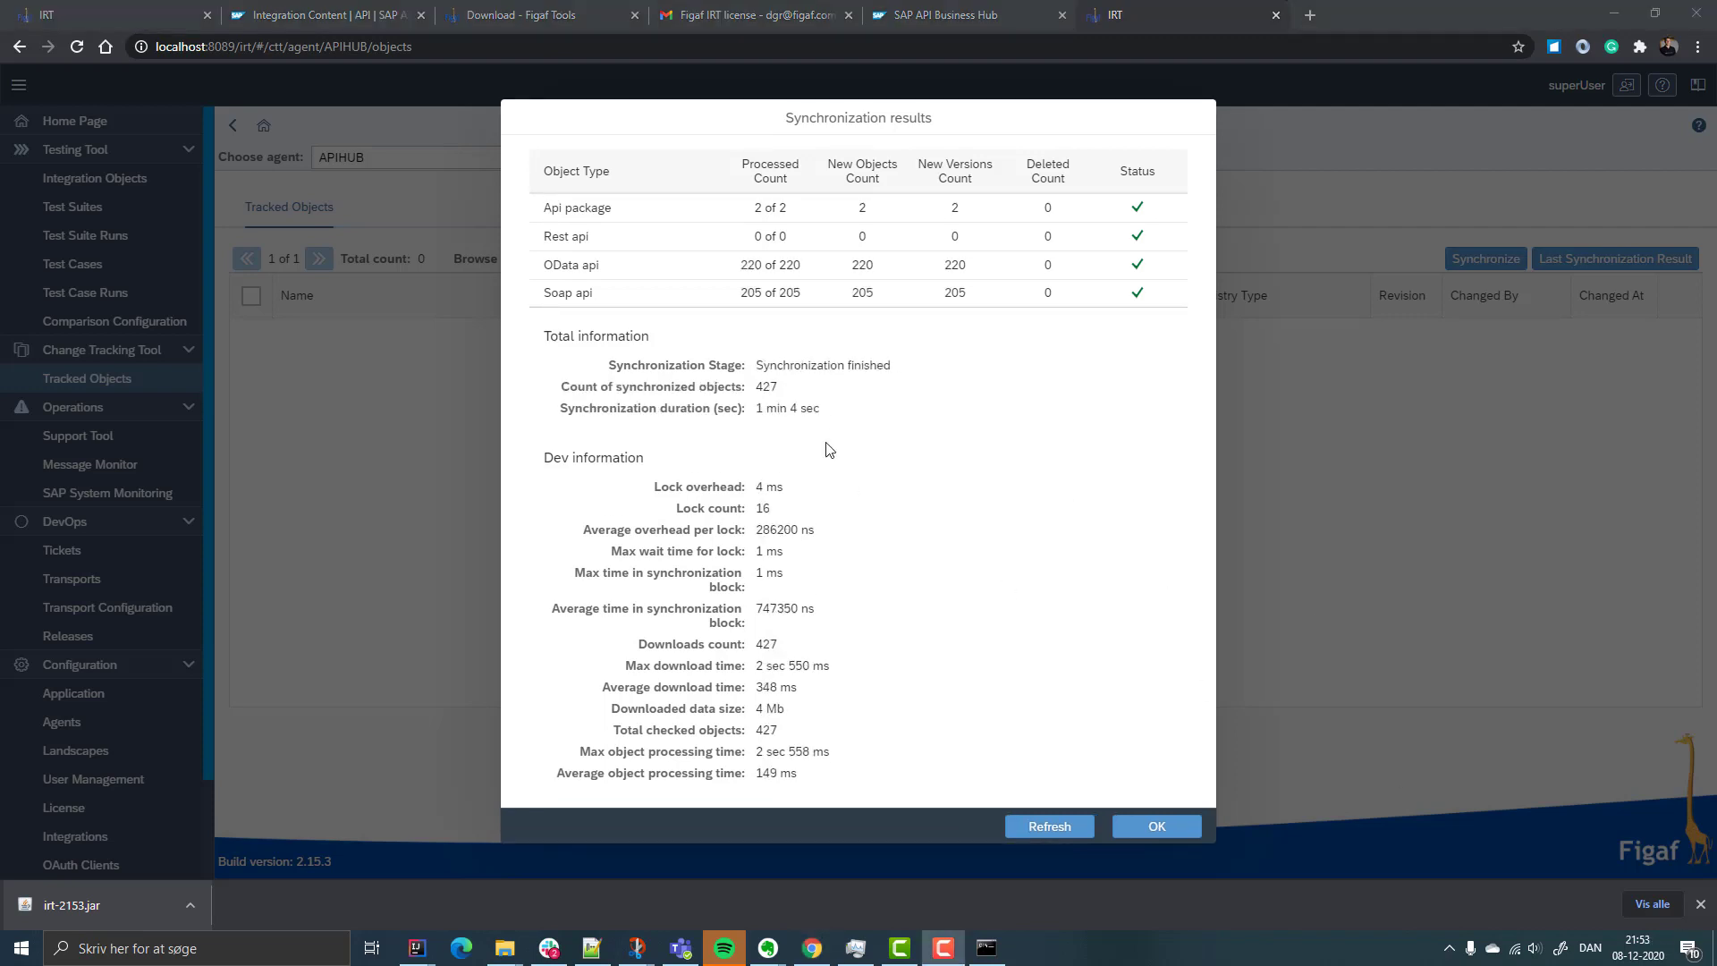
{"action": "left_click_drag", "start_coordinate": [757, 409], "coordinate": [813, 409]}
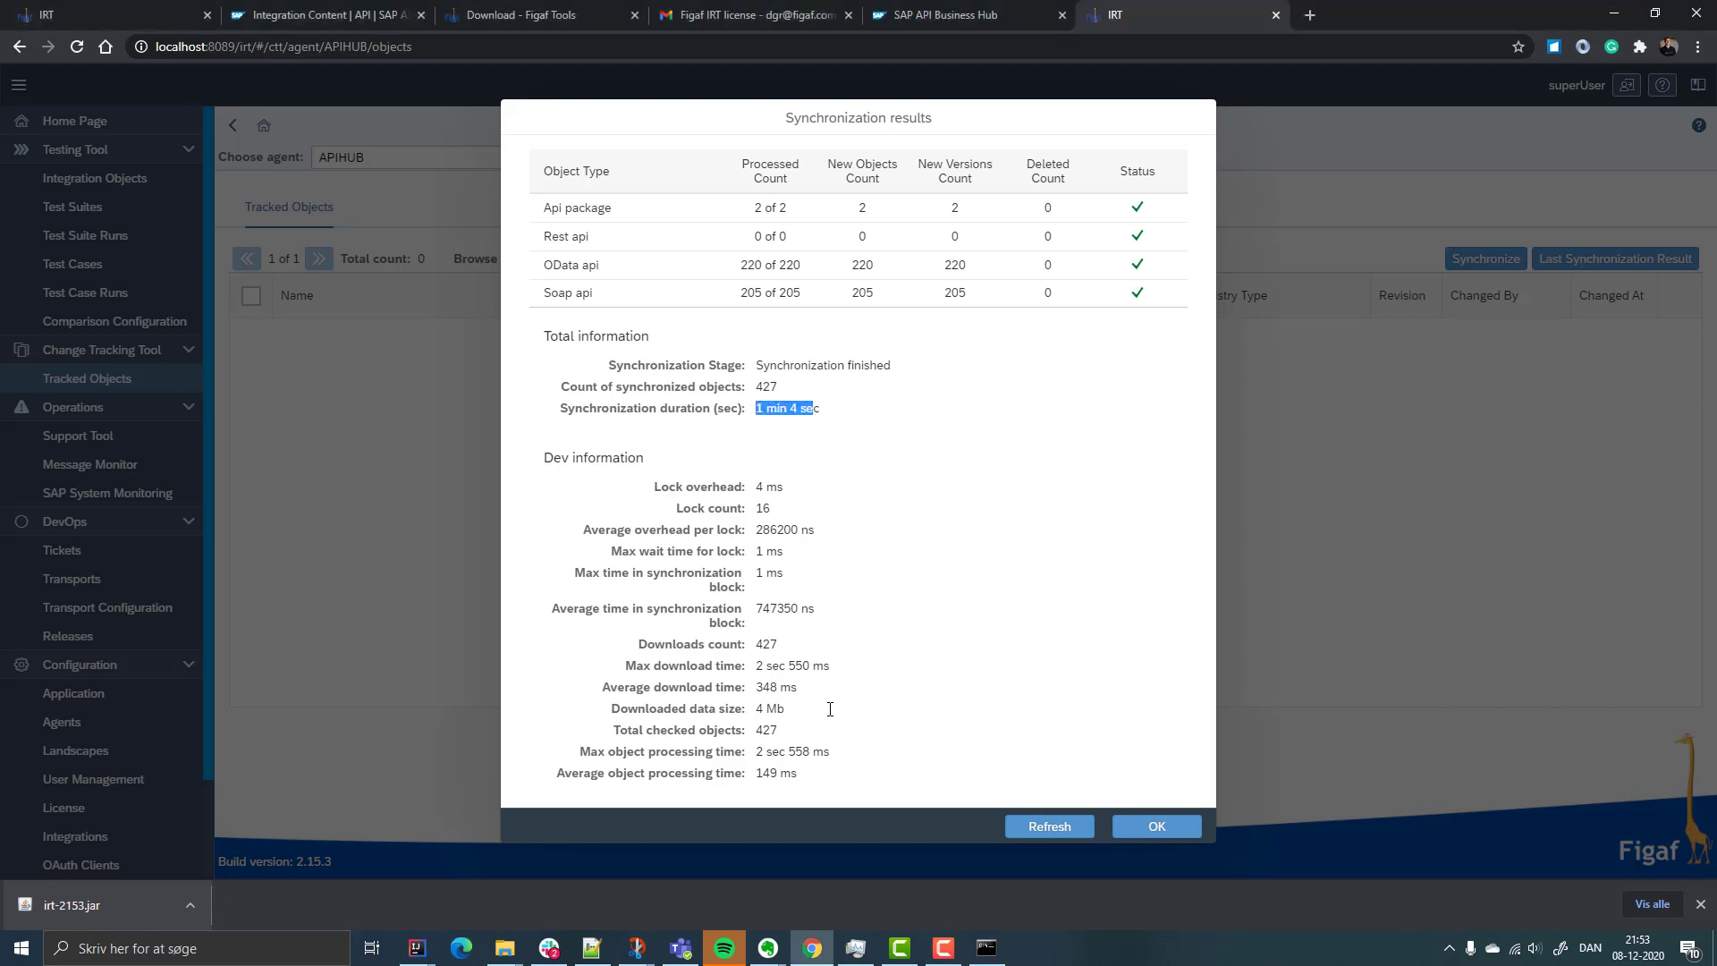
{"action": "left_click_drag", "start_coordinate": [830, 709], "coordinate": [754, 709]}
{"action": "left_click", "coordinate": [1086, 825]}
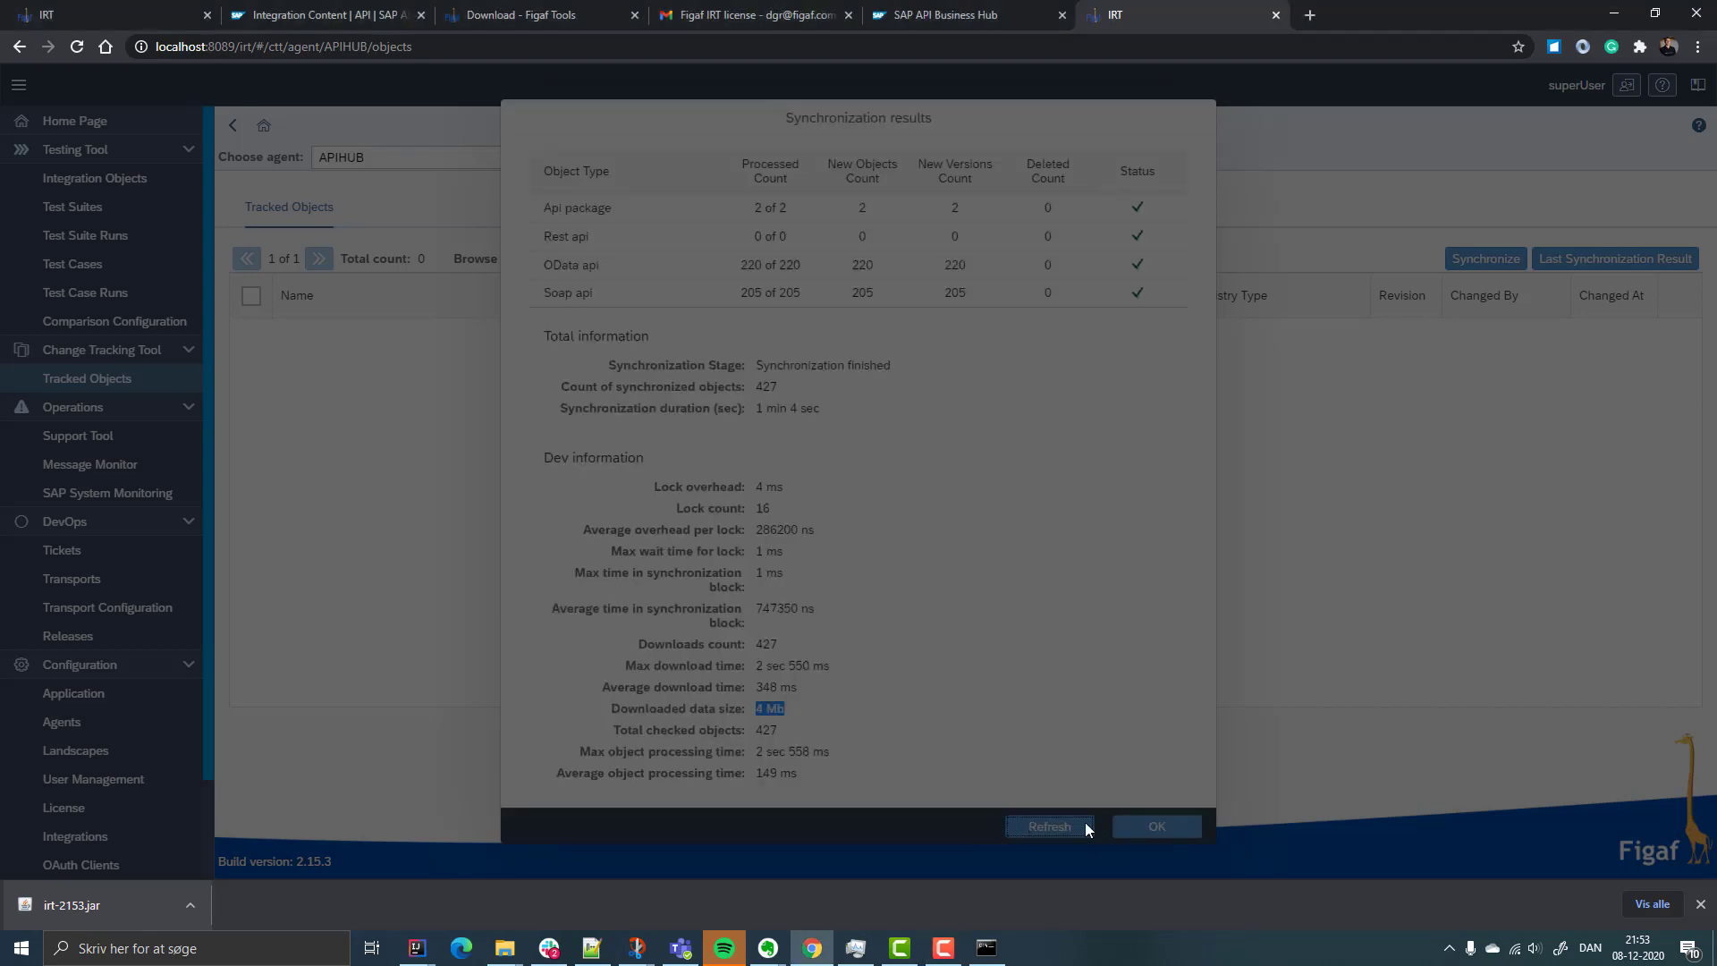
{"action": "left_click", "coordinate": [1149, 825]}
Step: Look through the tracked API objects and their revisions, and check the IRT server's console output
{"action": "scroll", "coordinate": [1252, 367], "scroll_direction": "down", "scroll_amount": 2}
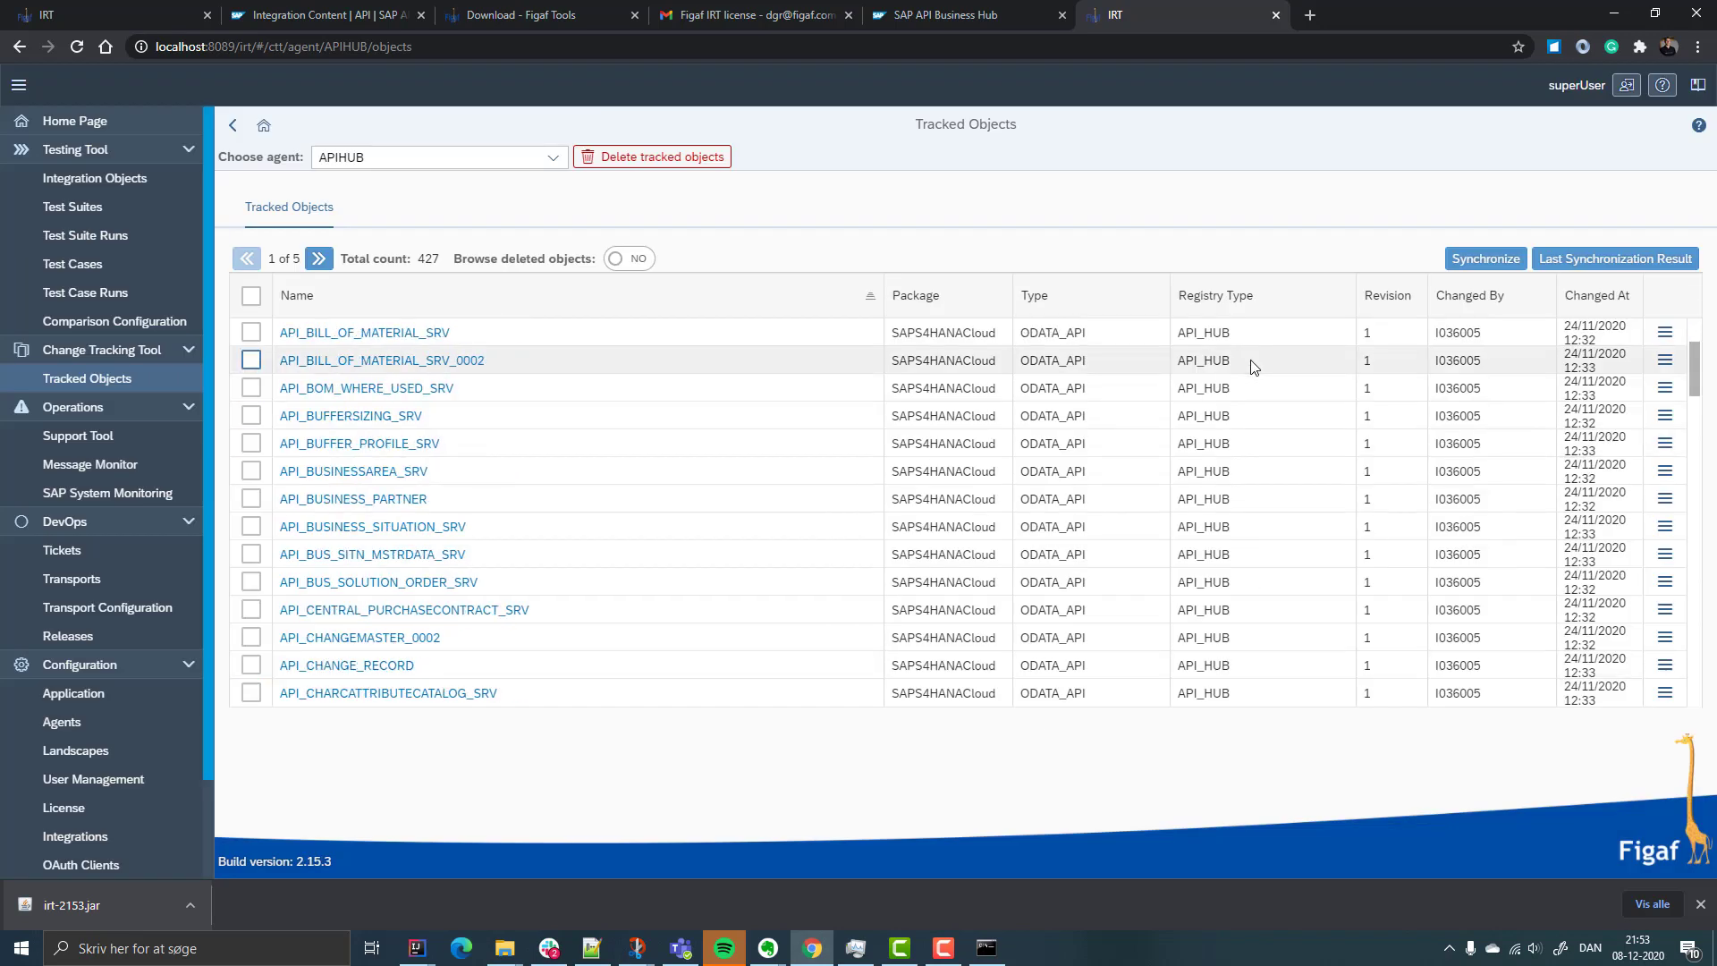
{"action": "scroll", "coordinate": [1252, 367], "scroll_direction": "down", "scroll_amount": 2}
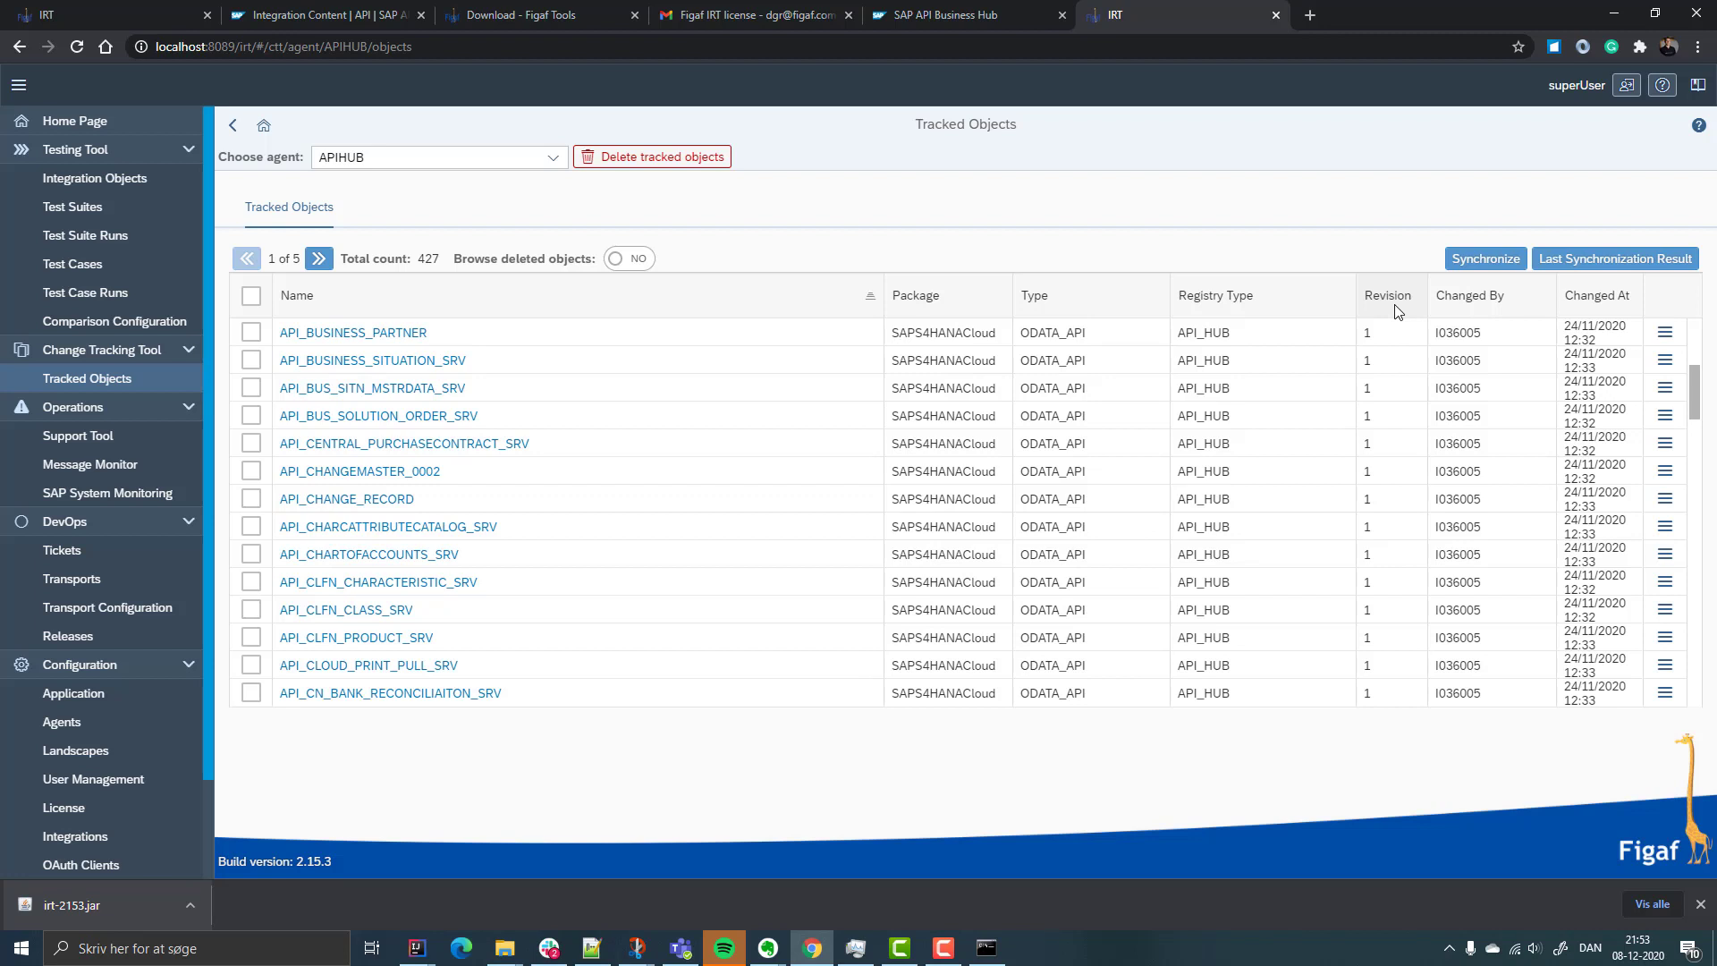
{"action": "left_click", "coordinate": [987, 948]}
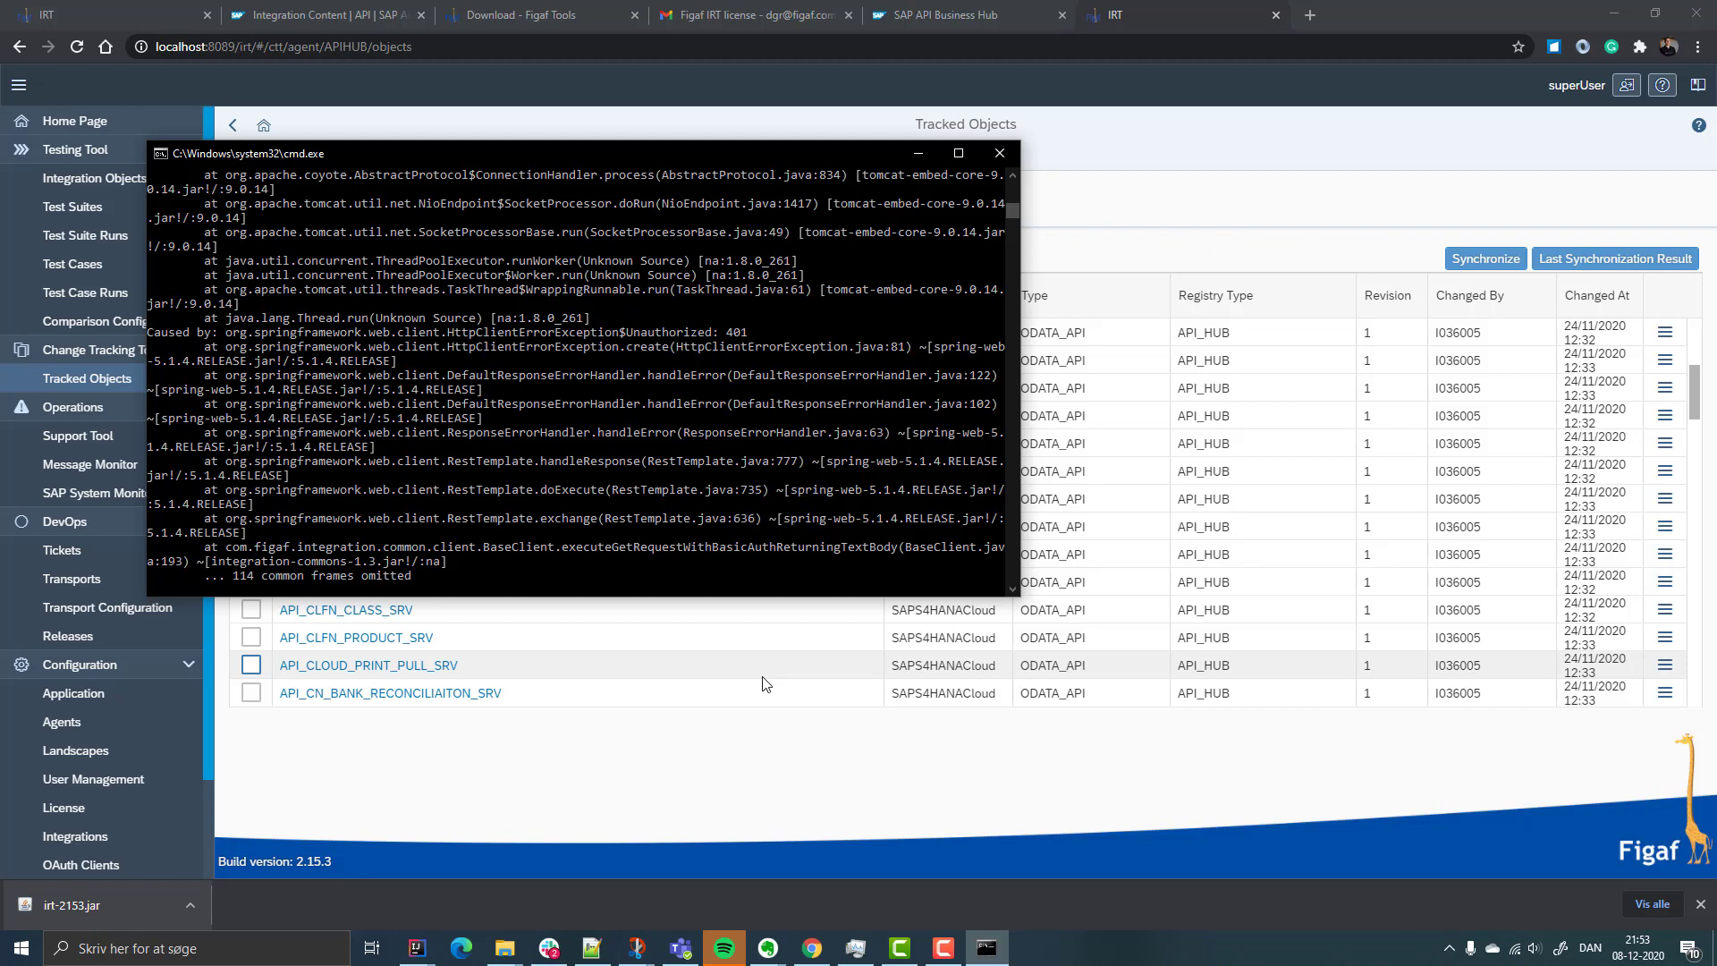
Step: Return to the Figaf Tools download page in the browser and select its web address
{"action": "left_click", "coordinate": [555, 13]}
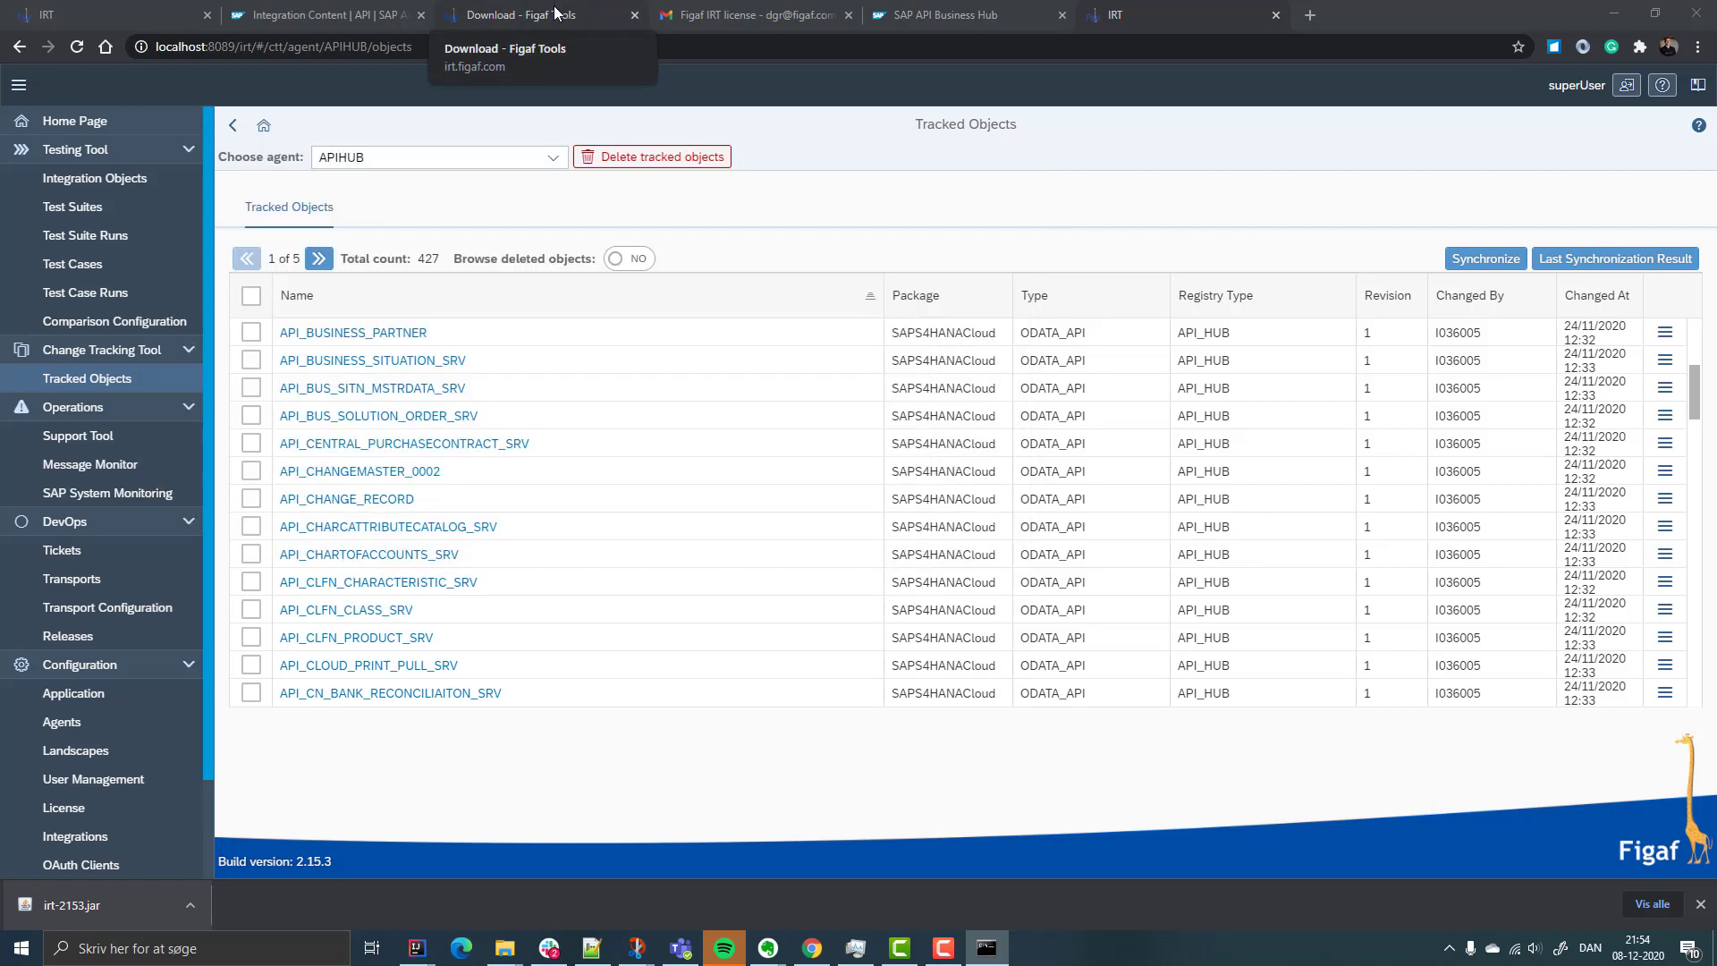
{"action": "left_click", "coordinate": [523, 46]}
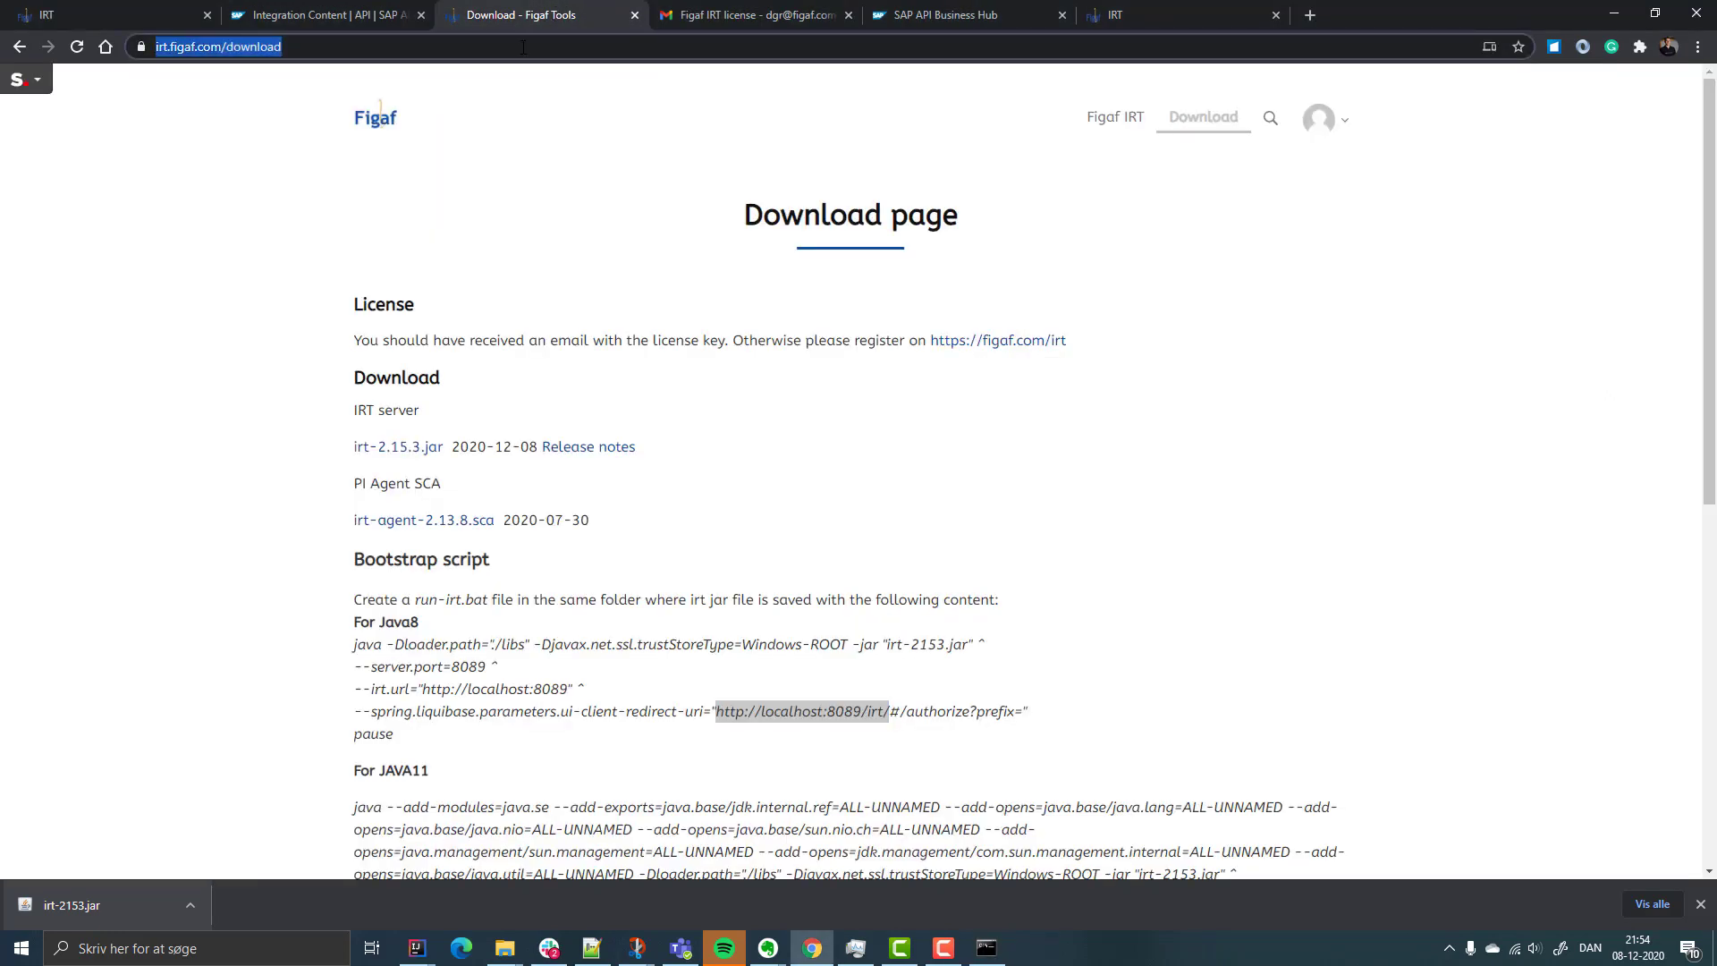